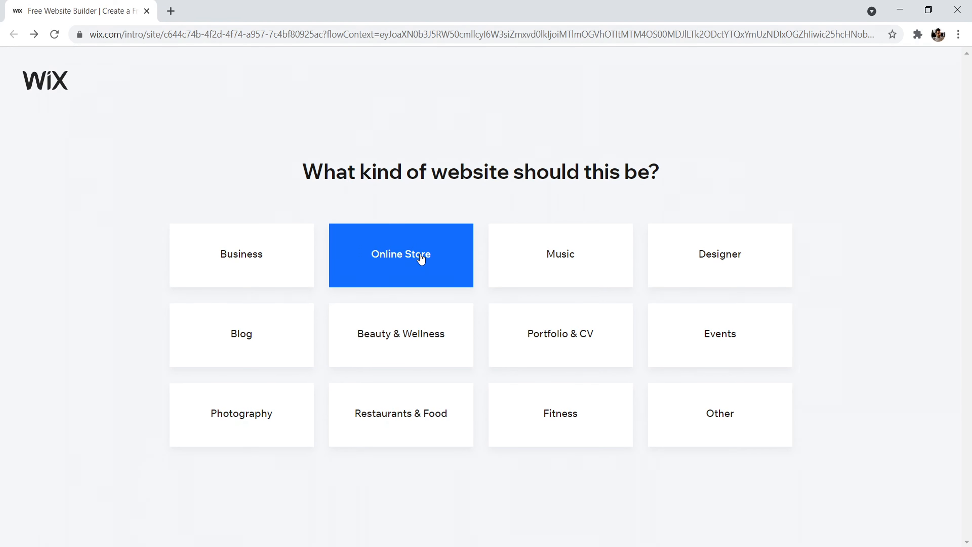
- Choose Online Store as the kind of website and opt to create it by editing a template
click(421, 259)
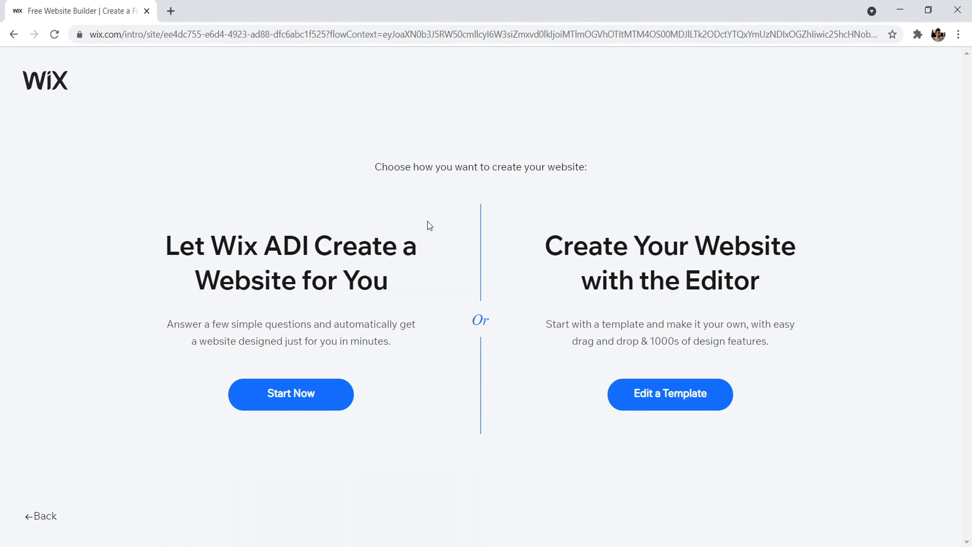
drag(211, 249, 399, 270)
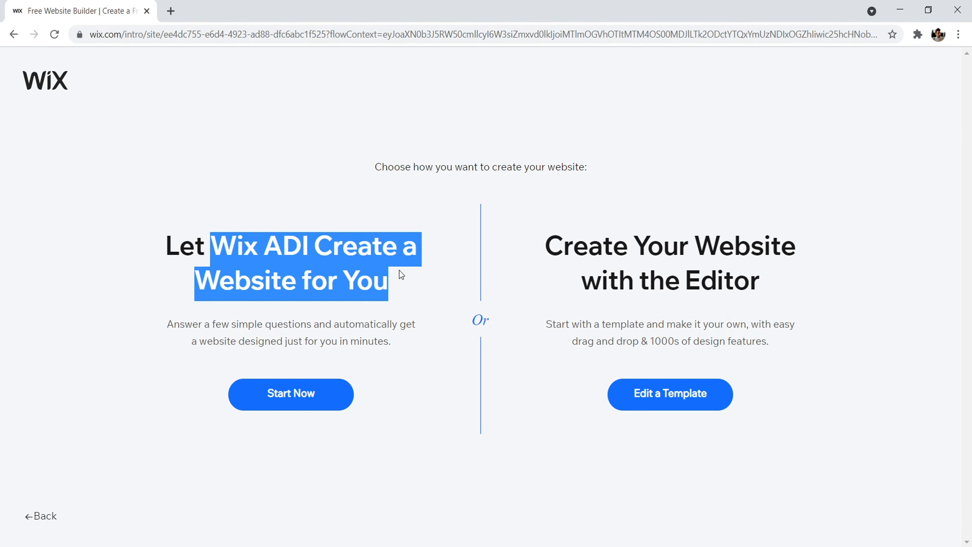
drag(573, 247, 772, 256)
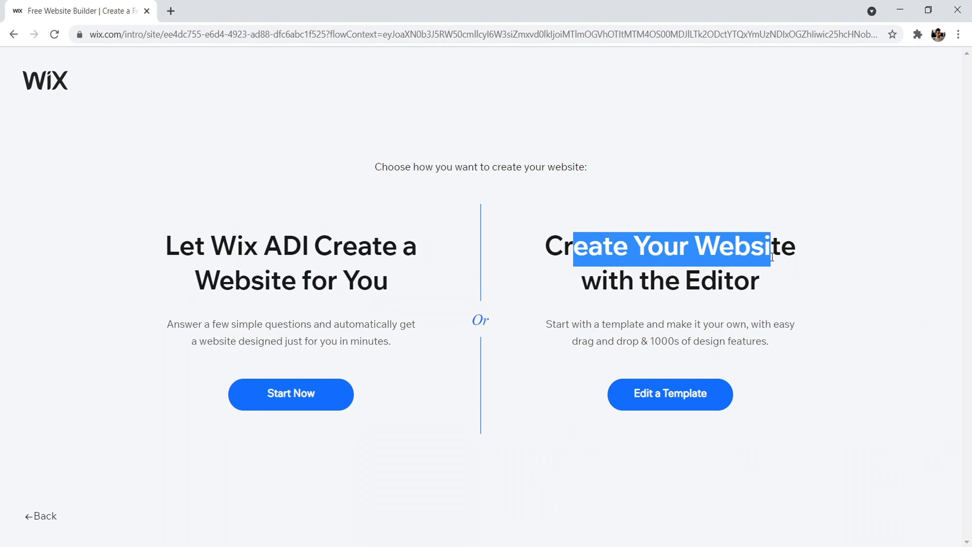
drag(268, 241, 367, 248)
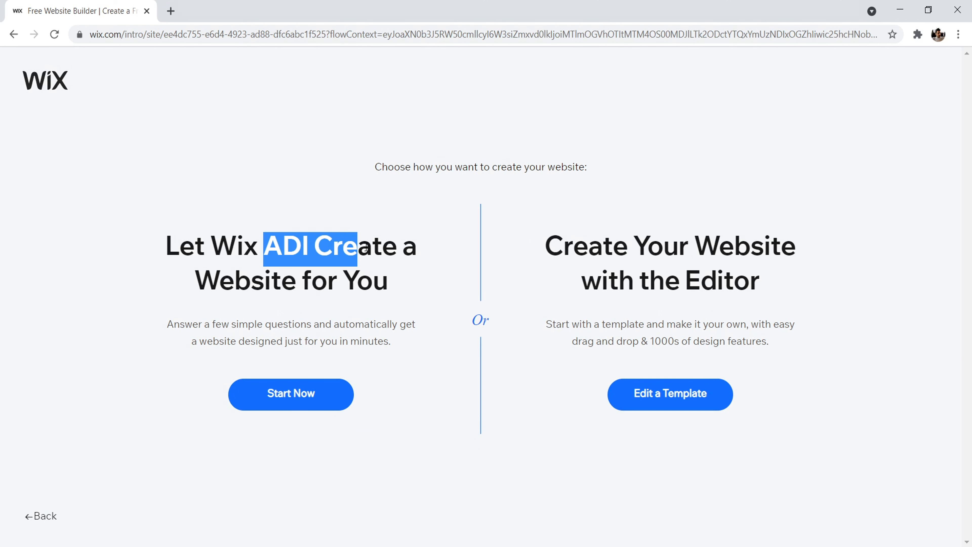
double_click(682, 248)
drag(713, 245, 807, 264)
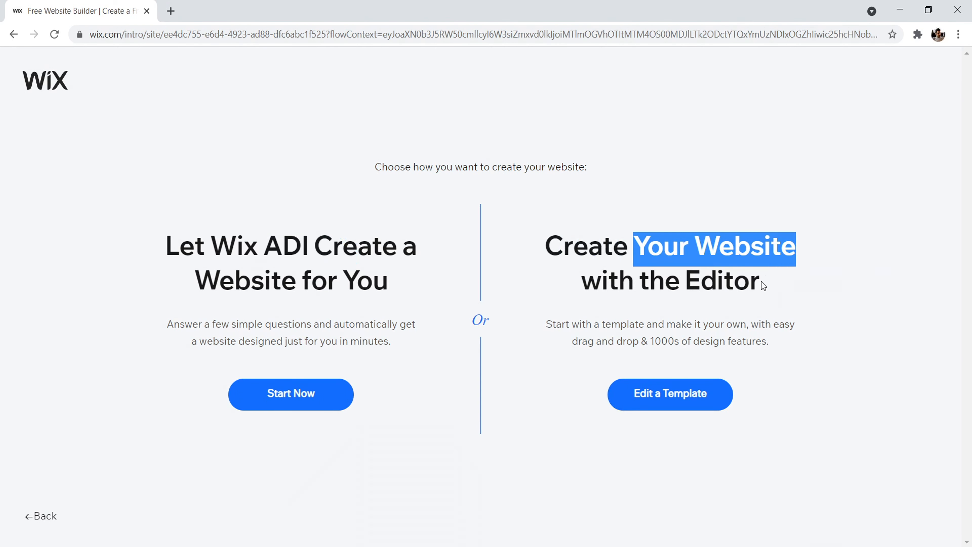
click(668, 403)
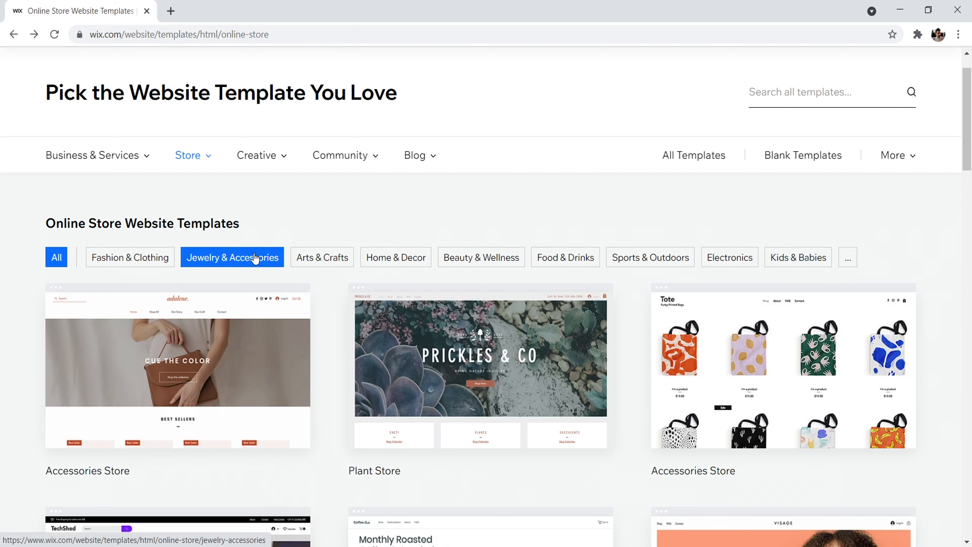
- Look over the blank templates and the full template collection, and return to the online store templates
click(799, 163)
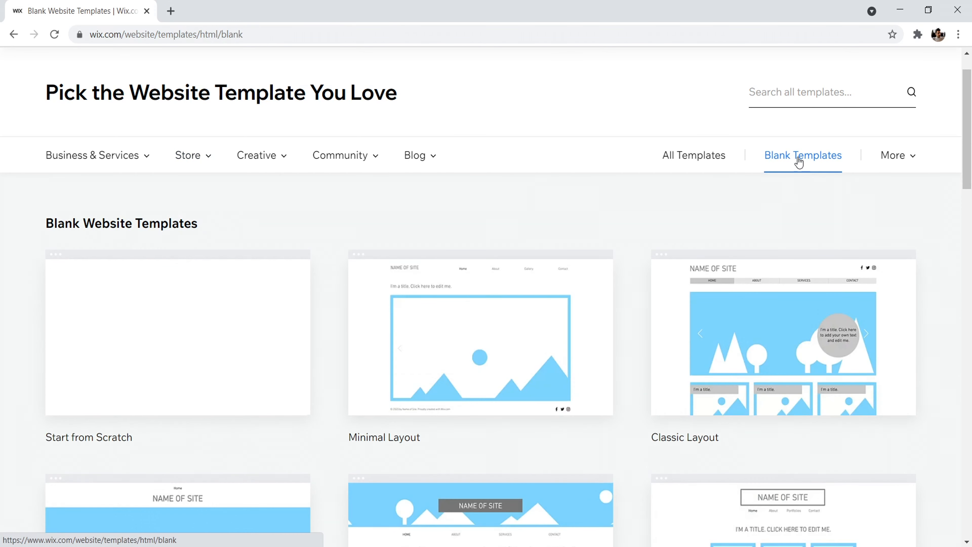
mouse_move(387, 408)
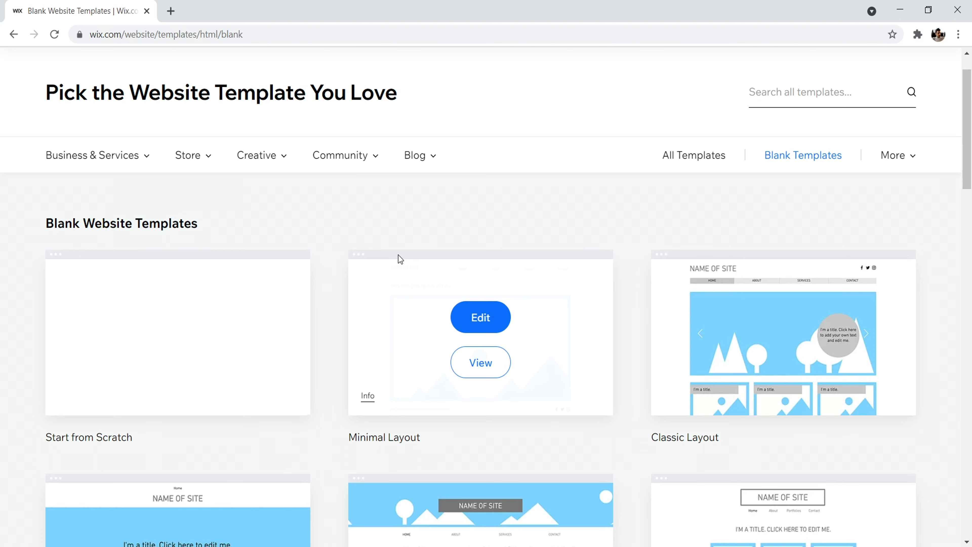
click(694, 157)
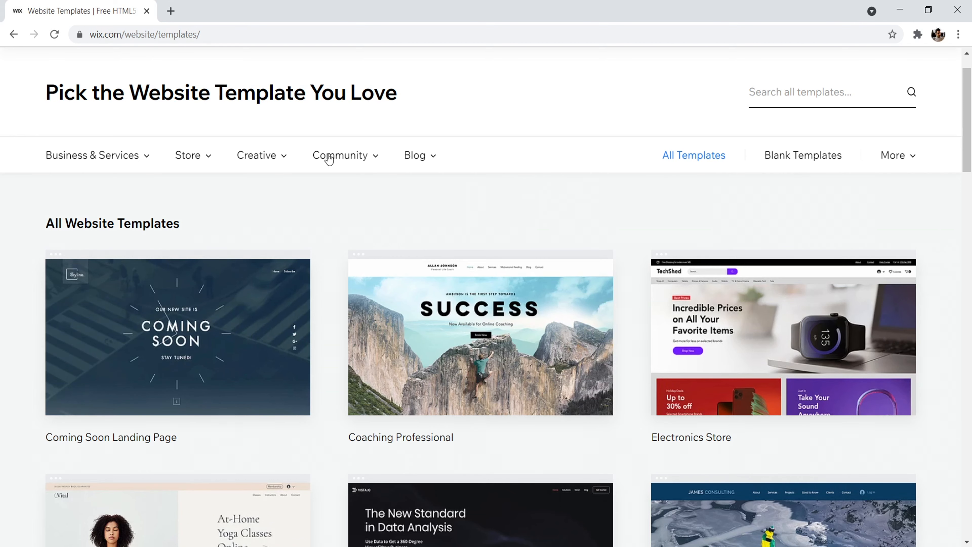
click(14, 35)
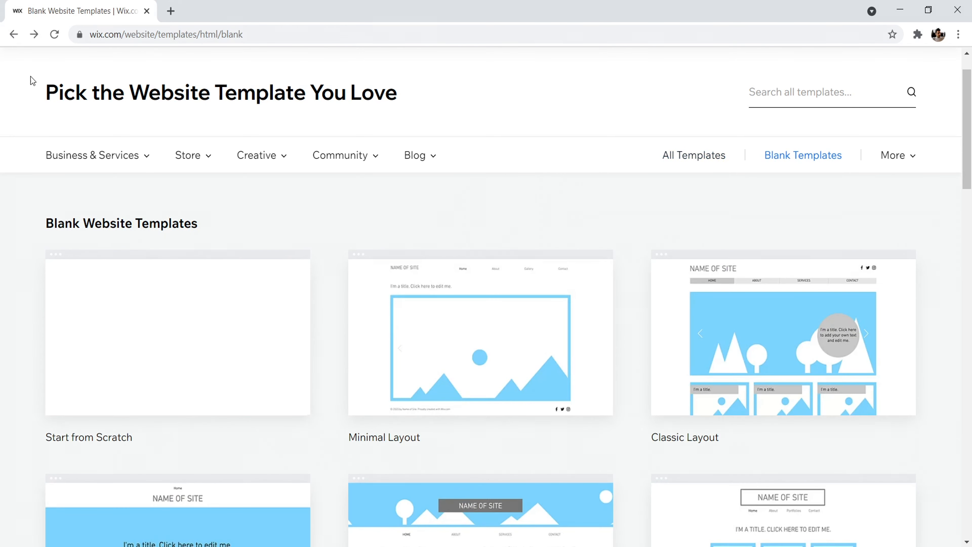
click(14, 34)
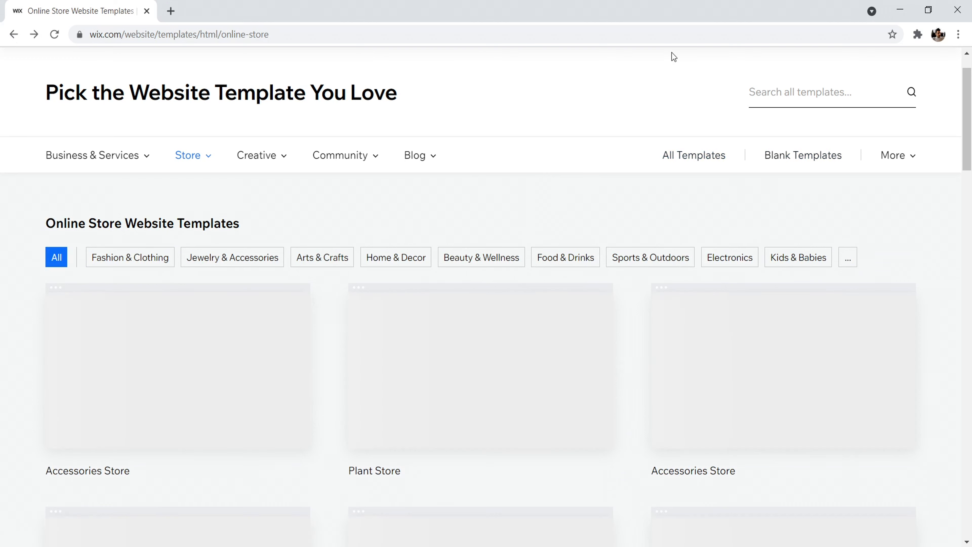
- Filter the online store templates by Electronics and open the Cell Phone Accessories Store template for editing
scroll(971, 115, down, 1)
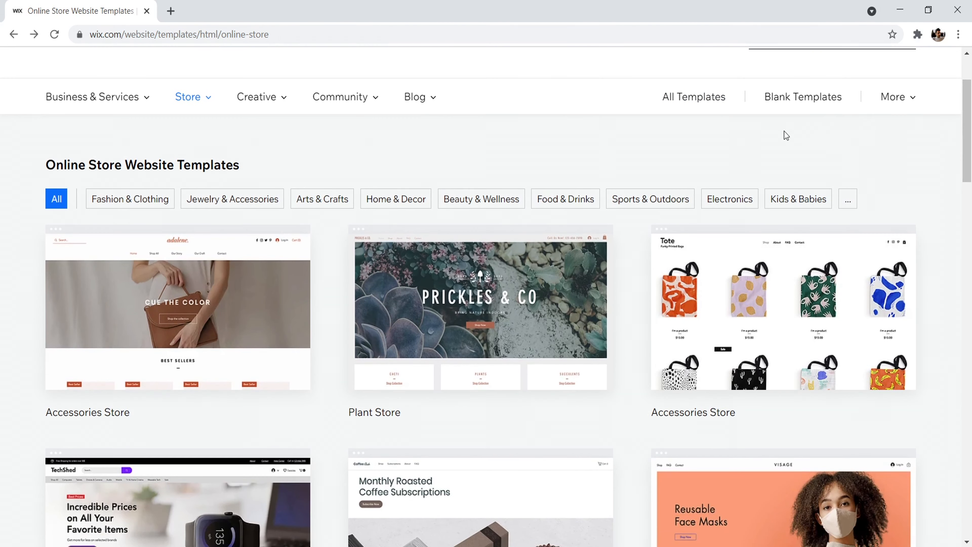
click(723, 199)
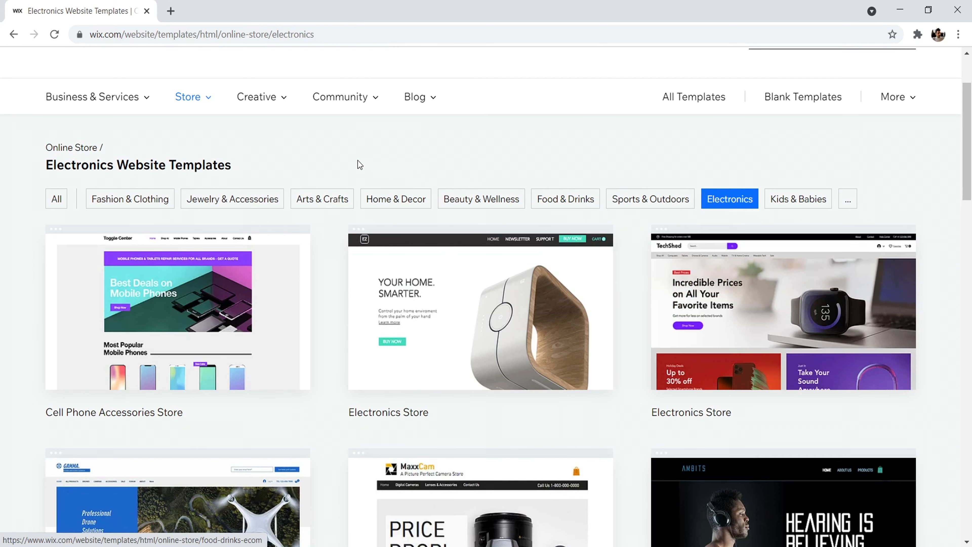
mouse_move(126, 286)
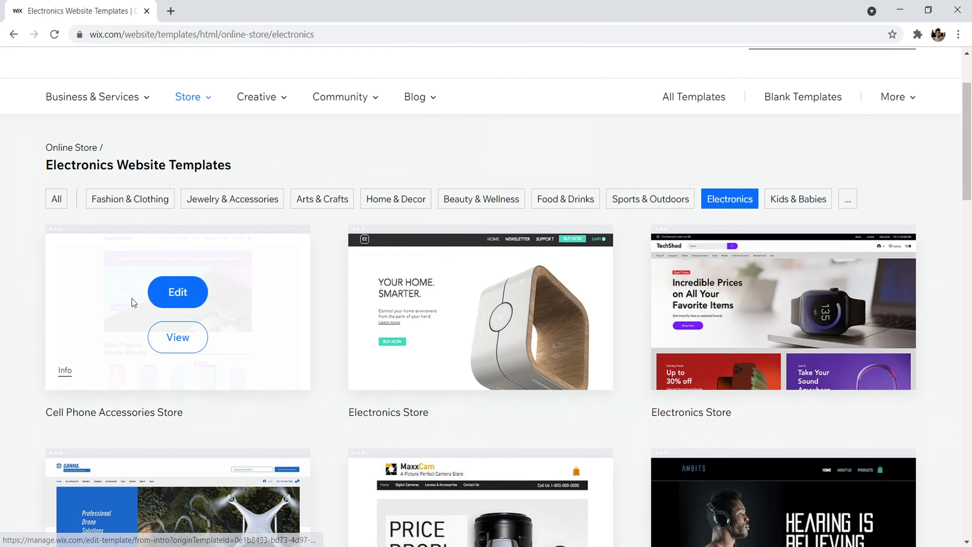
click(174, 291)
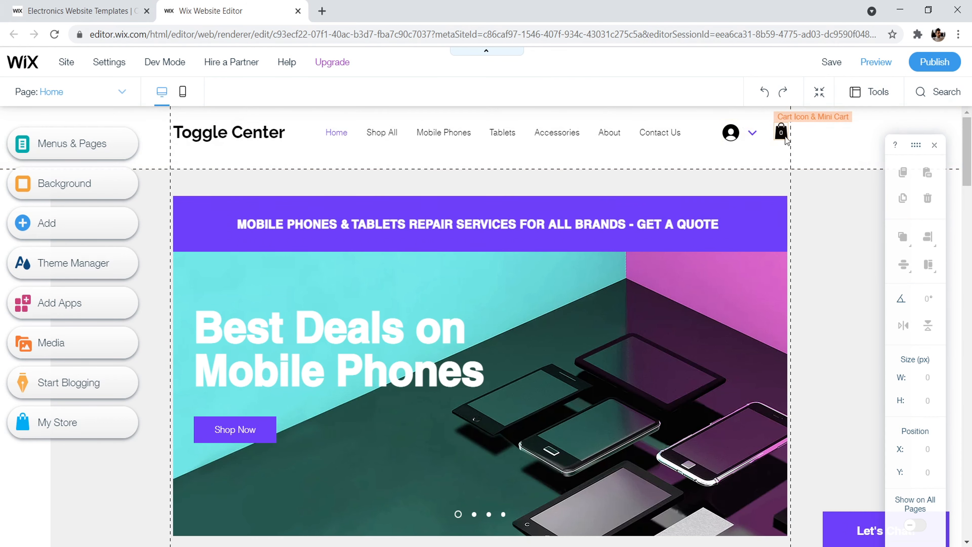
- Examine the home page's product sections and the list of pages included in the site
drag(969, 134, 971, 203)
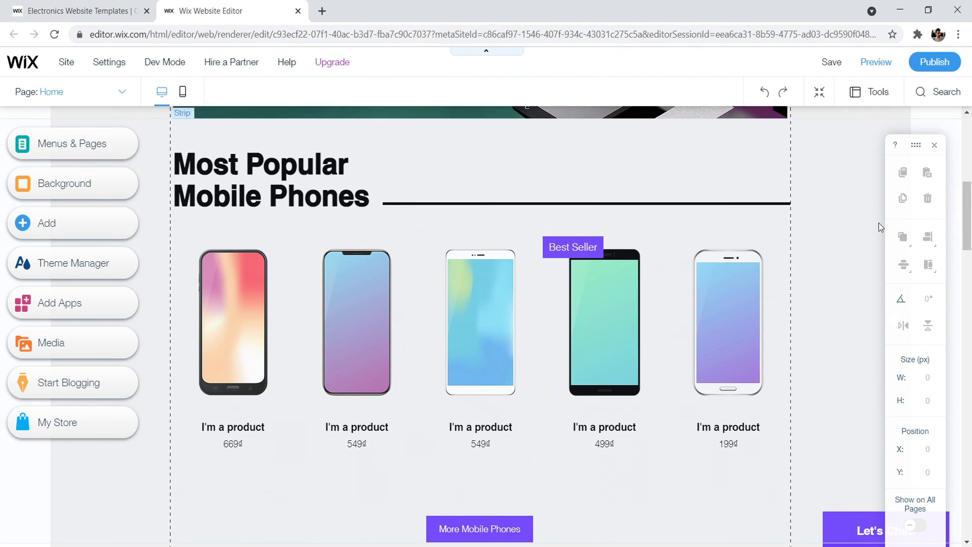
scroll(970, 235, down, 1)
drag(970, 231, 958, 206)
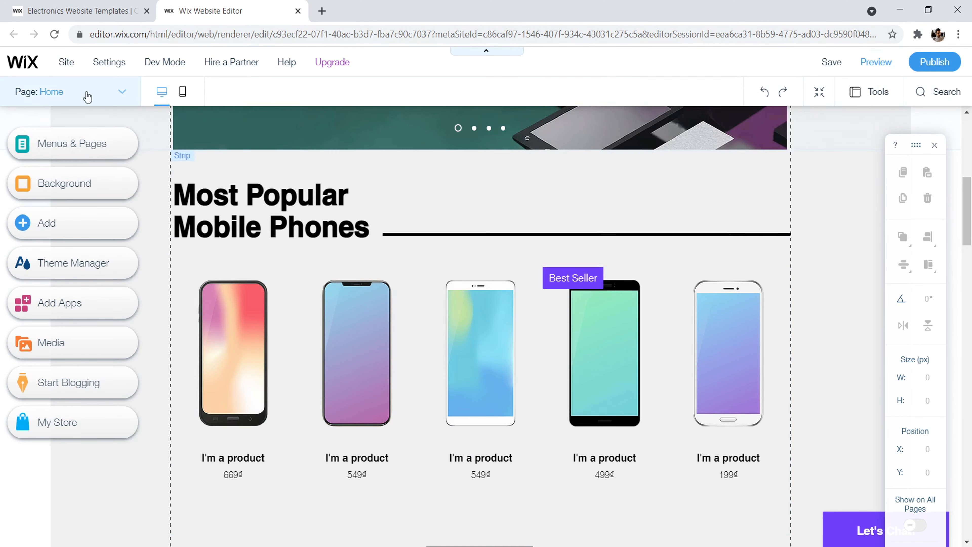
click(104, 91)
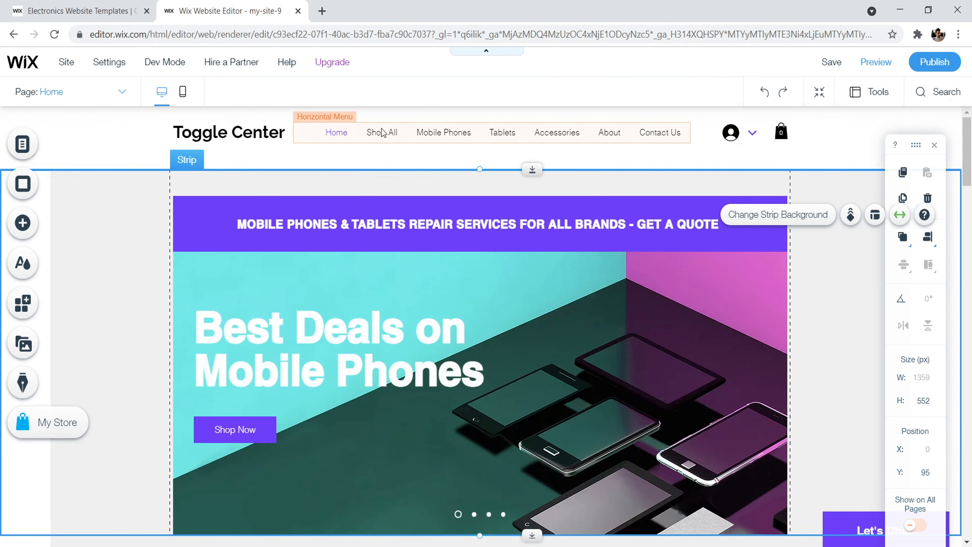
click(102, 91)
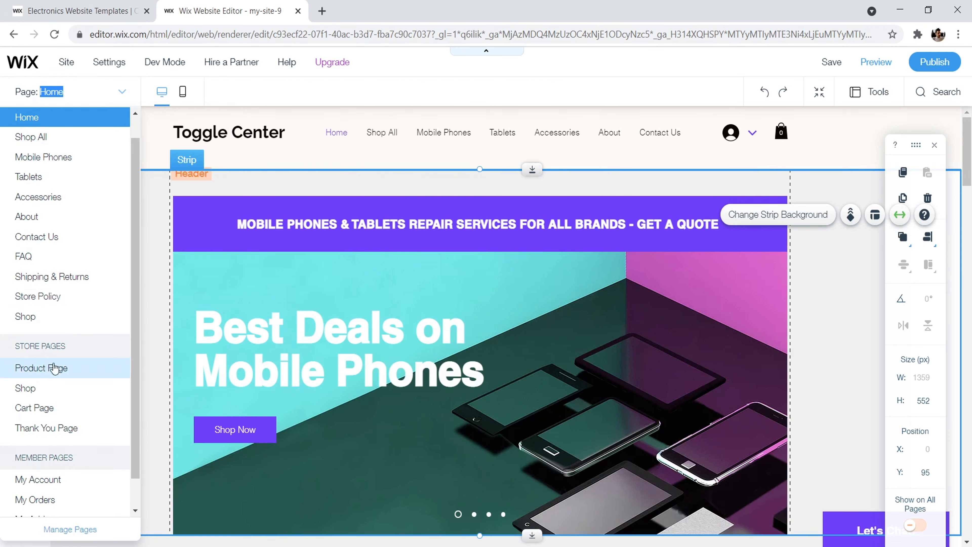
click(247, 430)
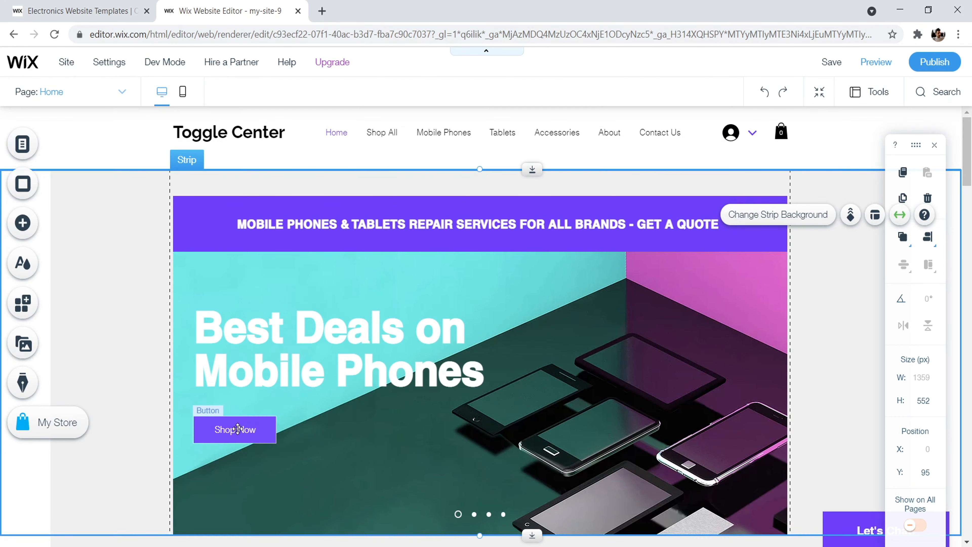
- Review the Shop Now button's text and link settings, including the pages it can link to, without changing them
click(238, 427)
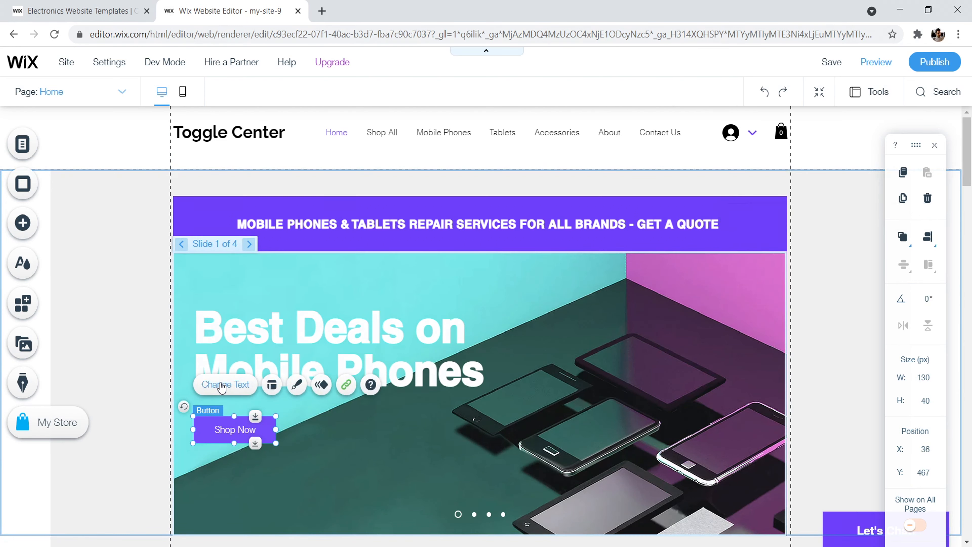
click(223, 385)
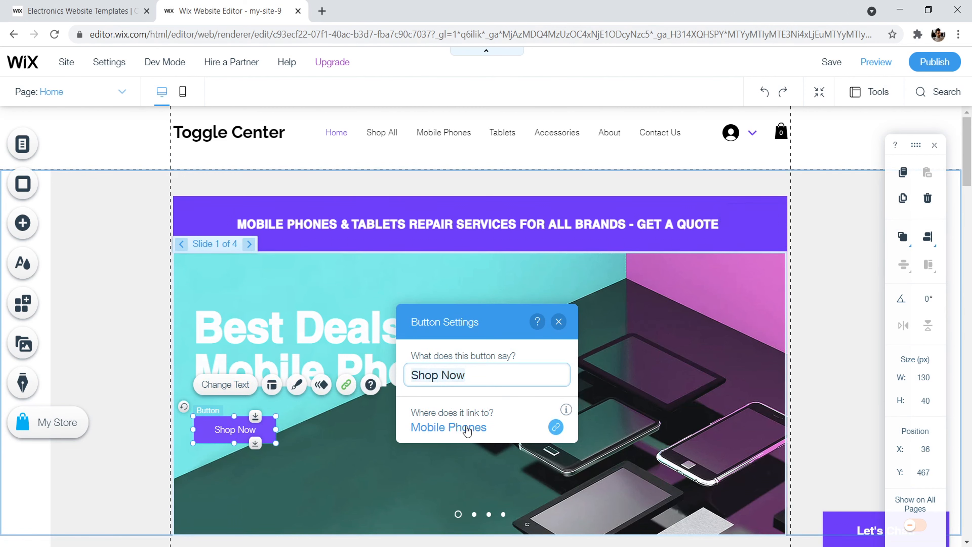
click(556, 427)
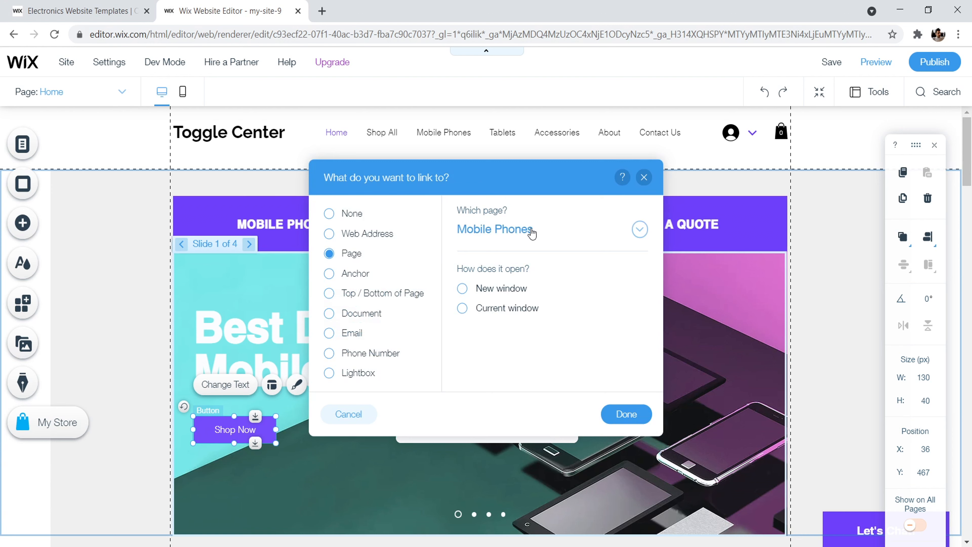
click(635, 229)
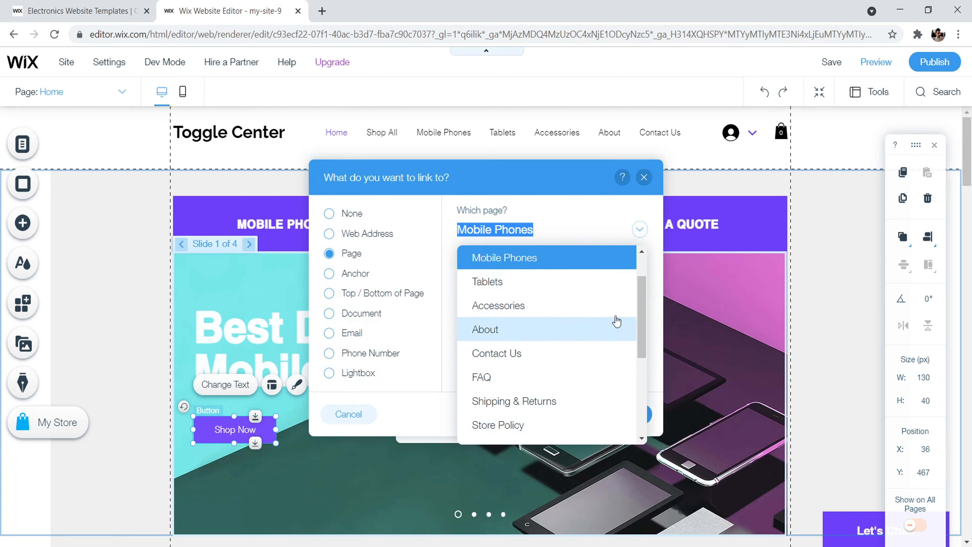
drag(642, 304, 649, 359)
click(580, 174)
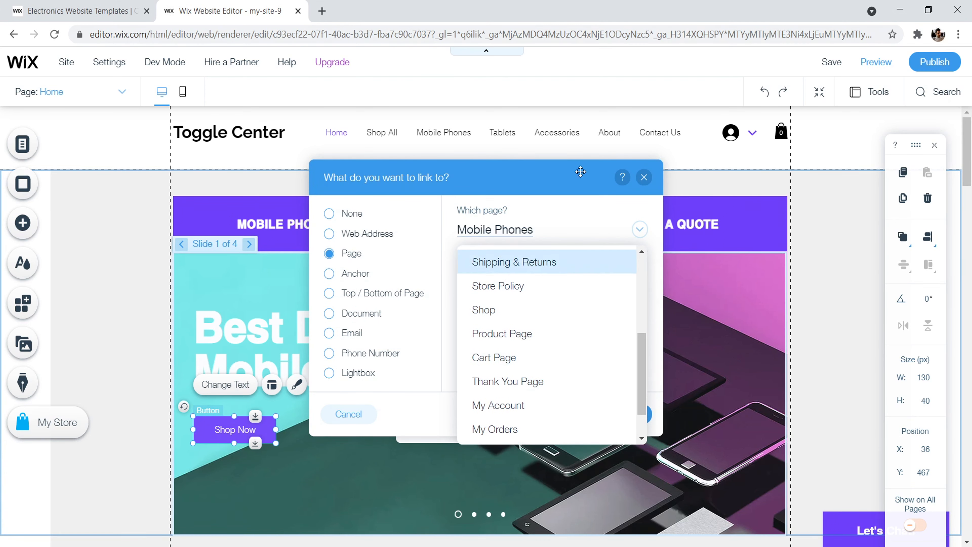
click(644, 177)
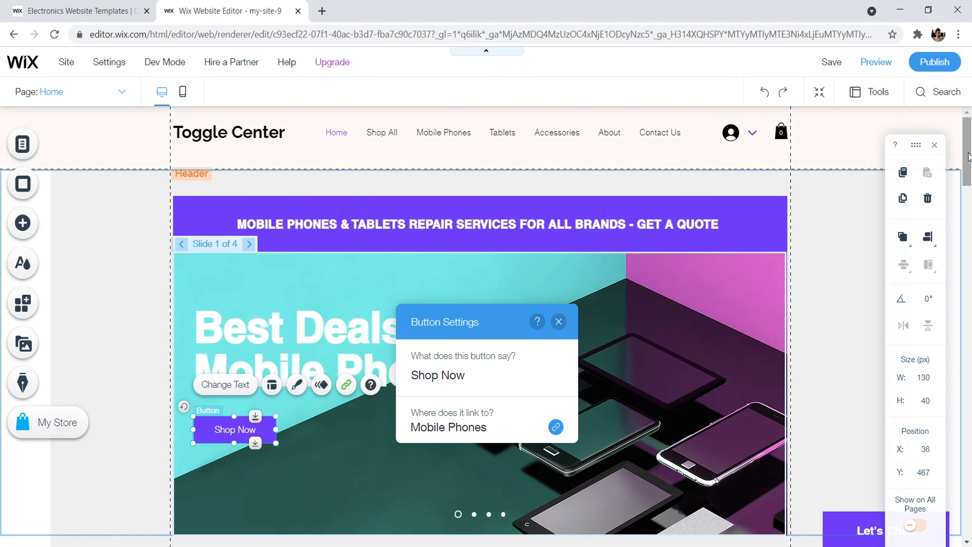
scroll(969, 161, down, 5)
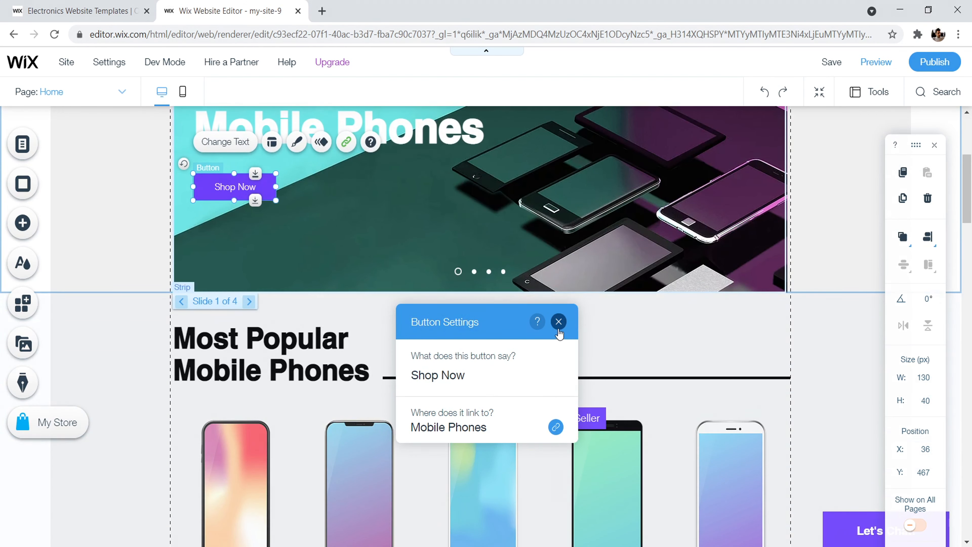
click(558, 322)
- Select the product grid gallery under Most Popular Mobile Phones and open its product management
drag(970, 192, 970, 224)
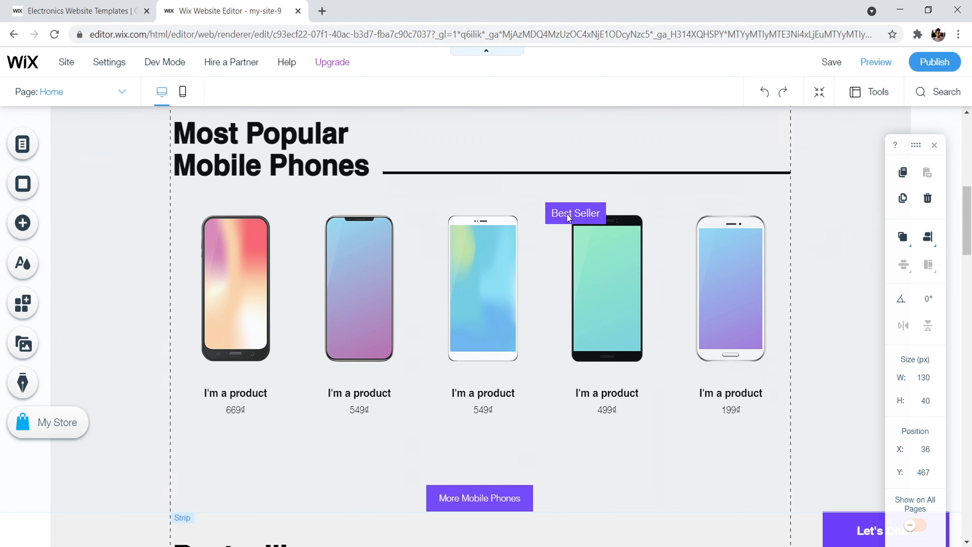
click(419, 246)
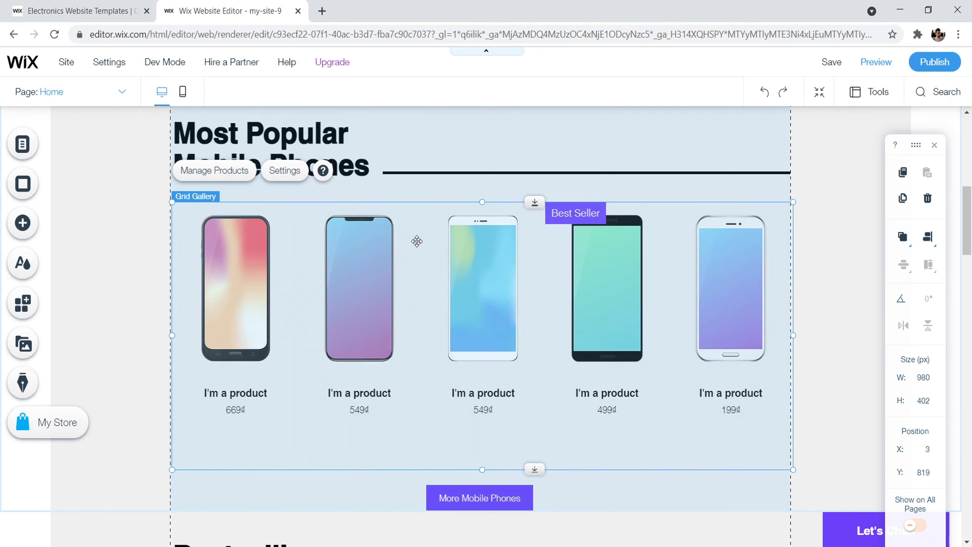
drag(419, 255, 418, 255)
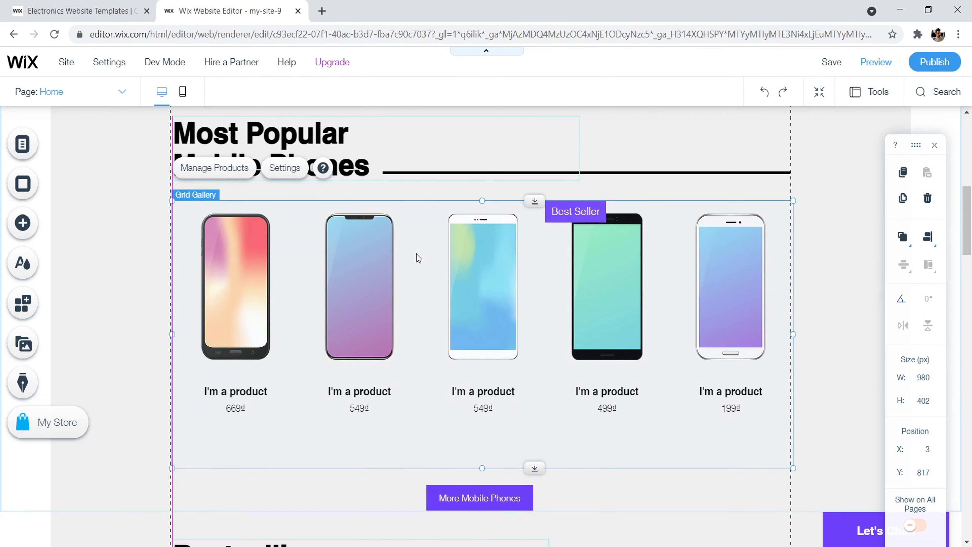
click(223, 170)
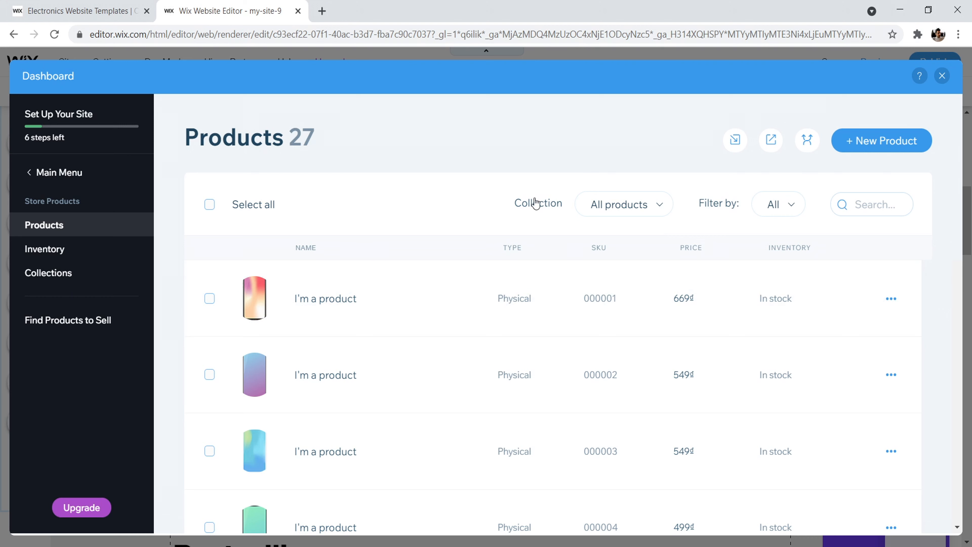
- Start a new physical product and look through the sections of its blank form
click(883, 144)
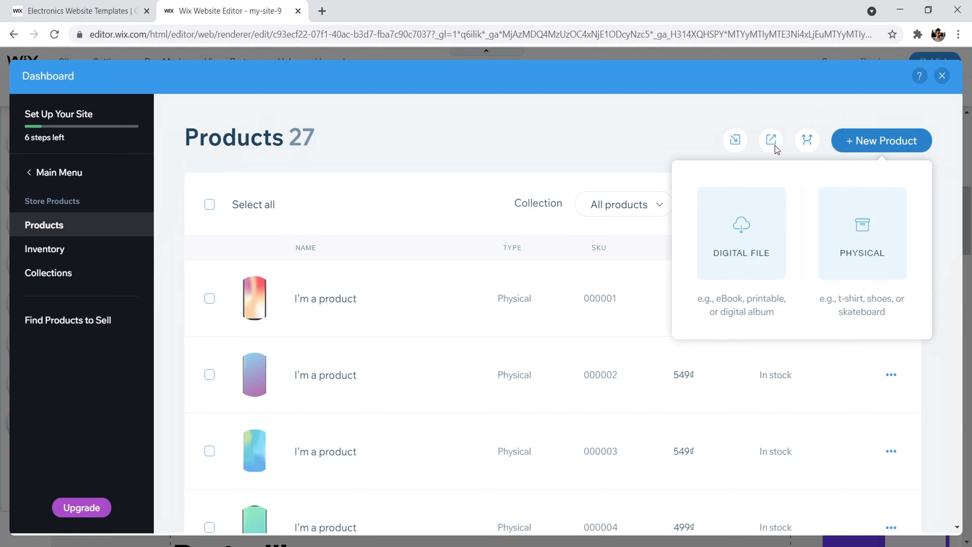
click(874, 244)
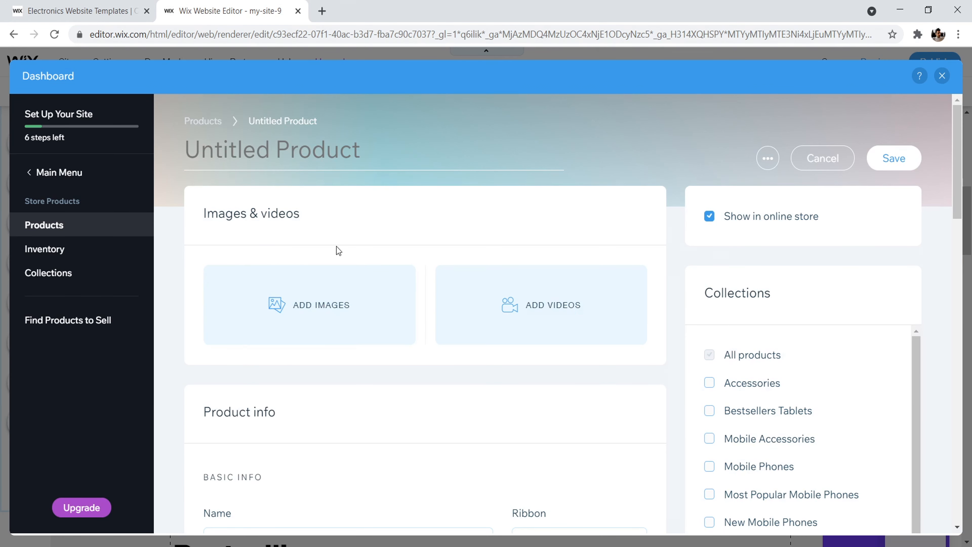
scroll(956, 170, down, 3)
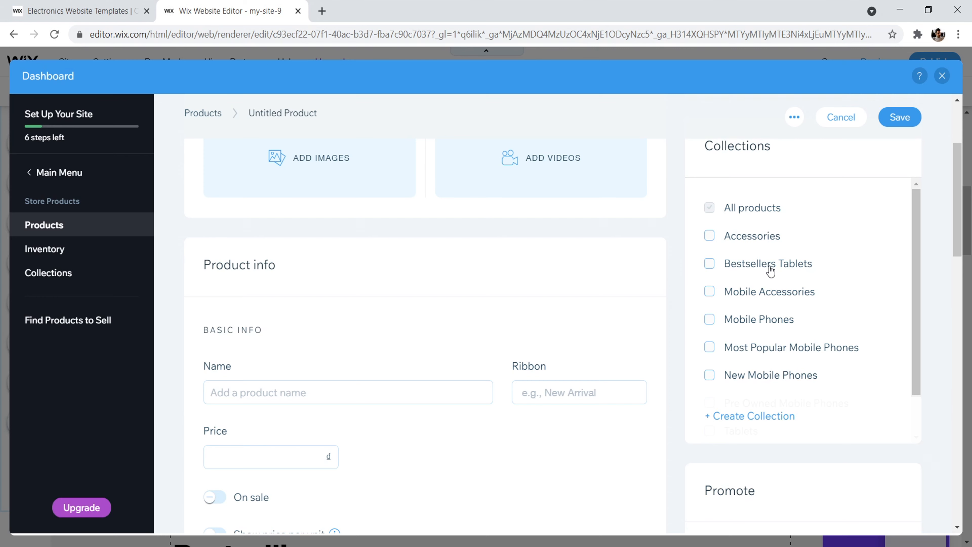
scroll(406, 258, down, 10)
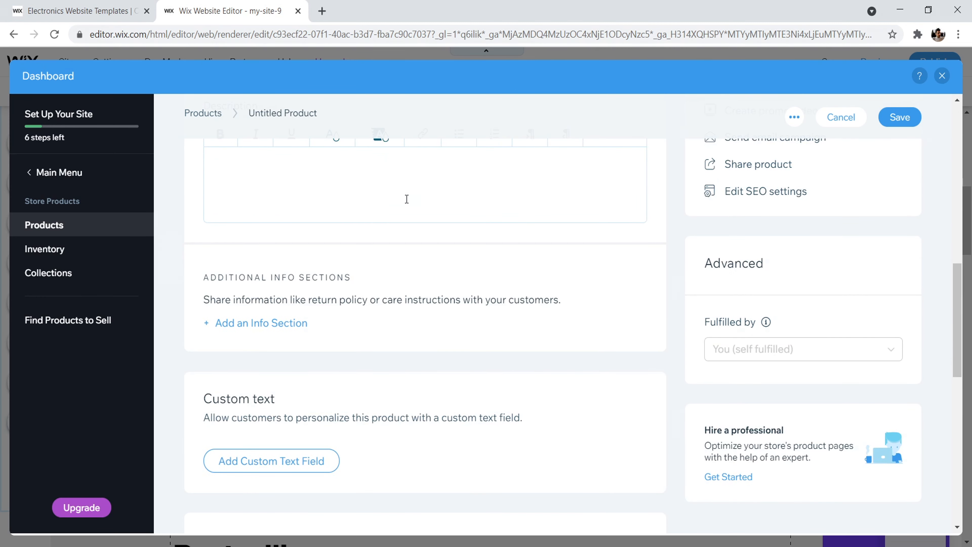
- Leave the blank product form without saving and review the collections available for the Most Popular Mobile Phones gallery
scroll(407, 199, up, 3)
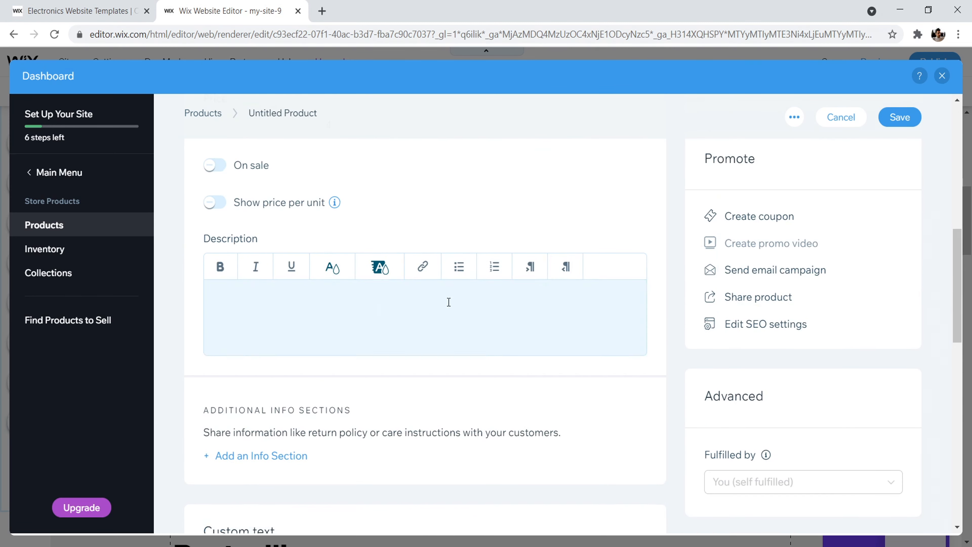
click(942, 79)
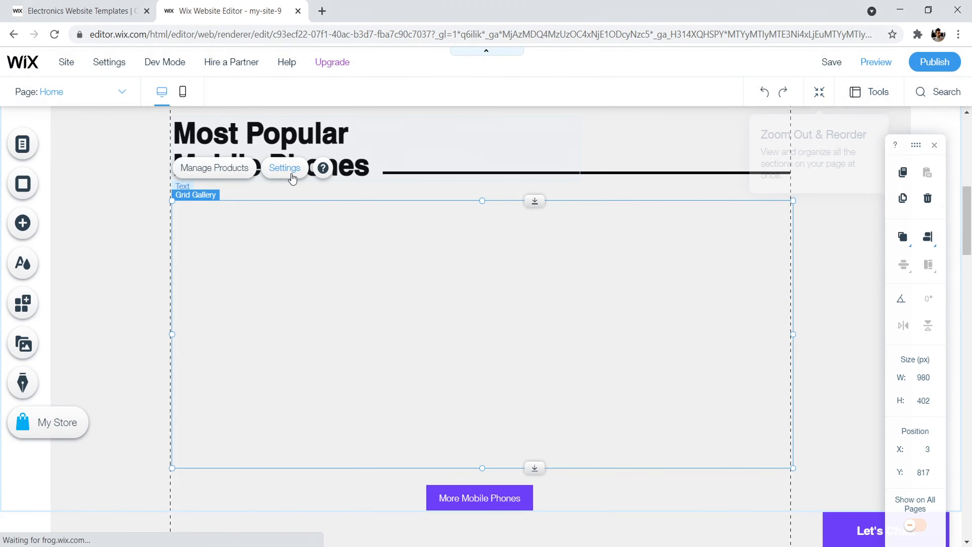
click(292, 177)
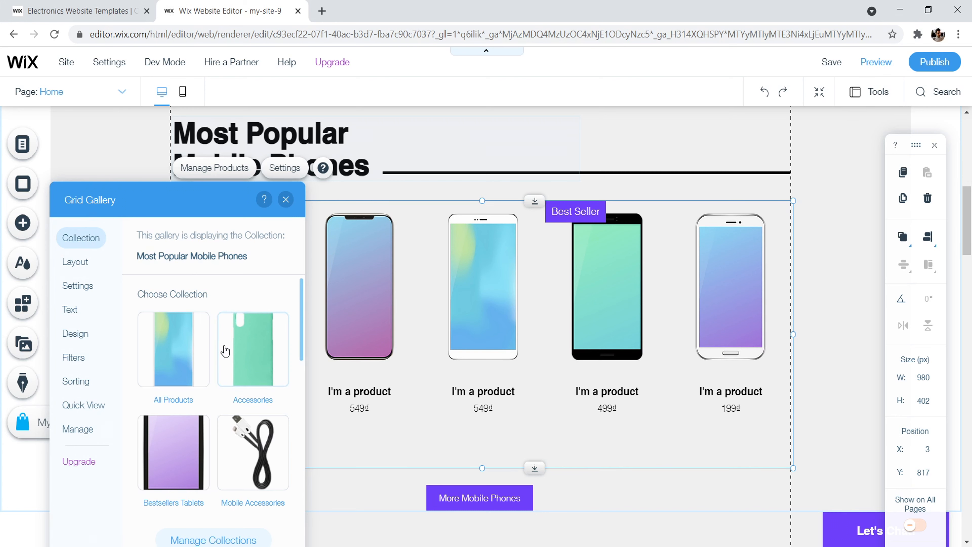
scroll(224, 348, down, 3)
scroll(217, 326, down, 3)
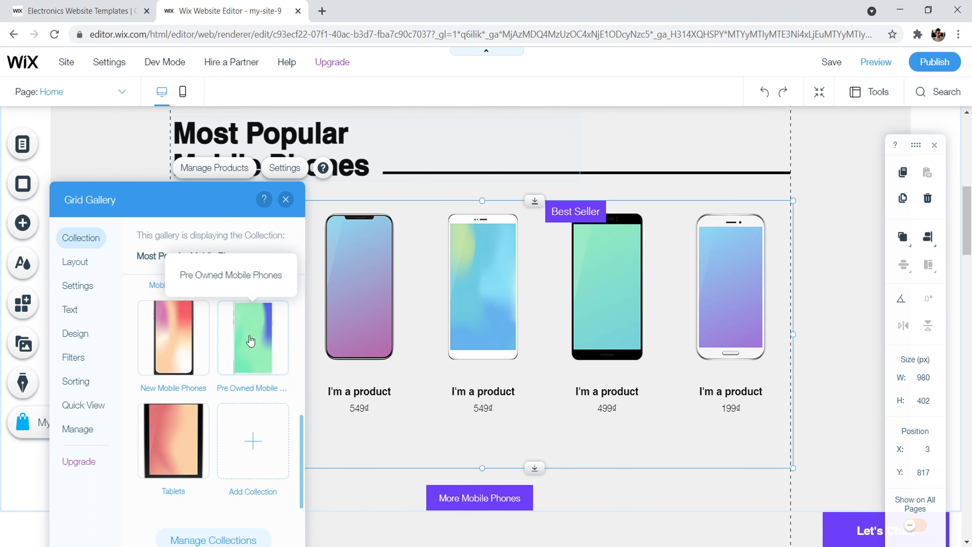
scroll(228, 341, up, 3)
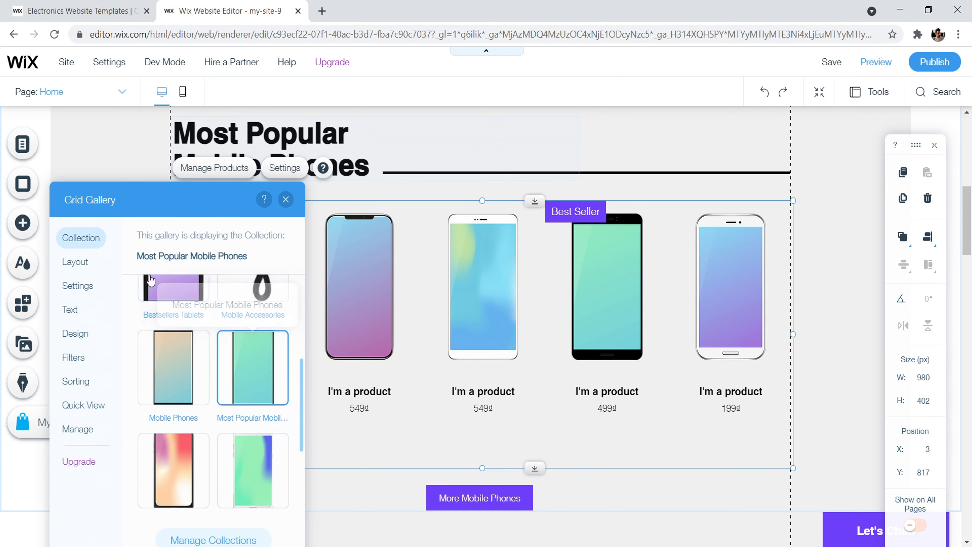
- Review the Most Popular Mobile Phones gallery's layout, product grid and Add to Cart button options without changing them
click(75, 262)
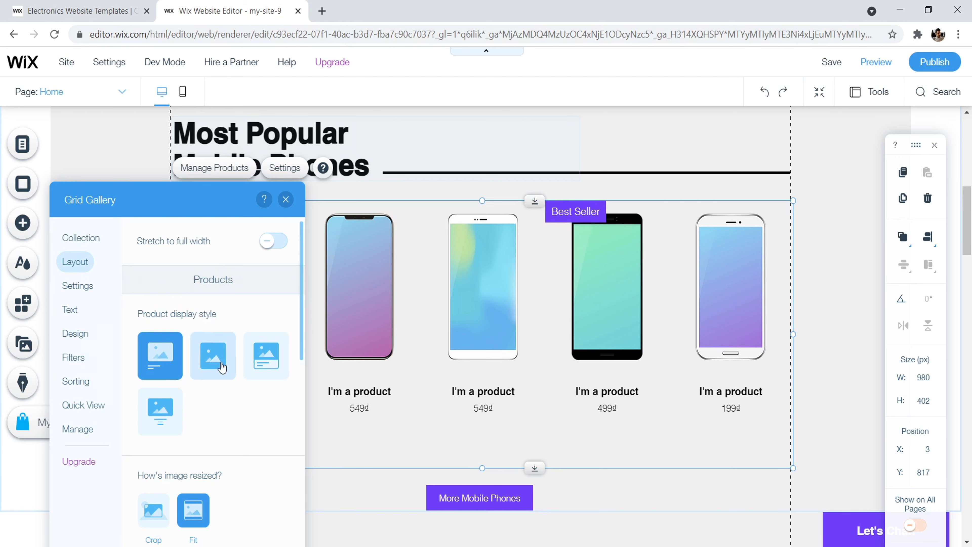
scroll(223, 367, down, 10)
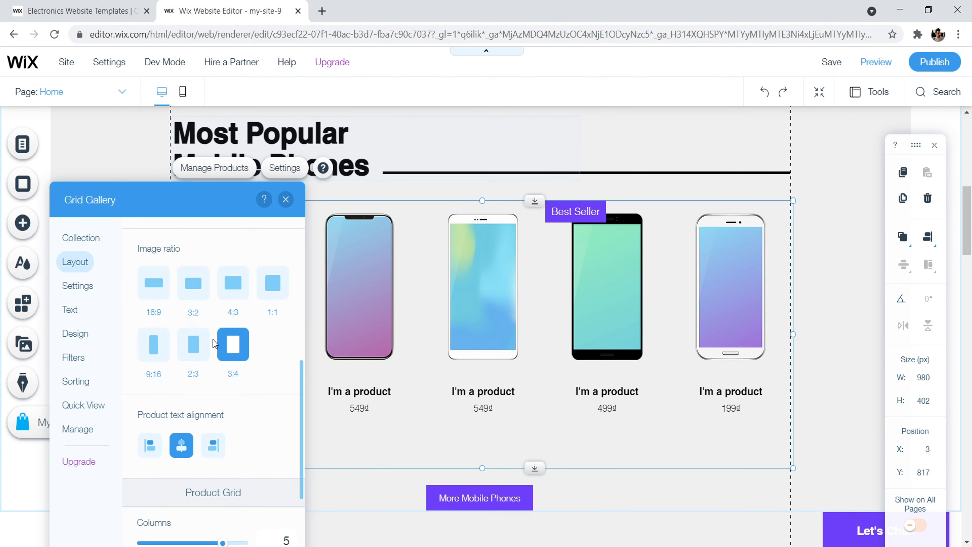
scroll(199, 376, down, 3)
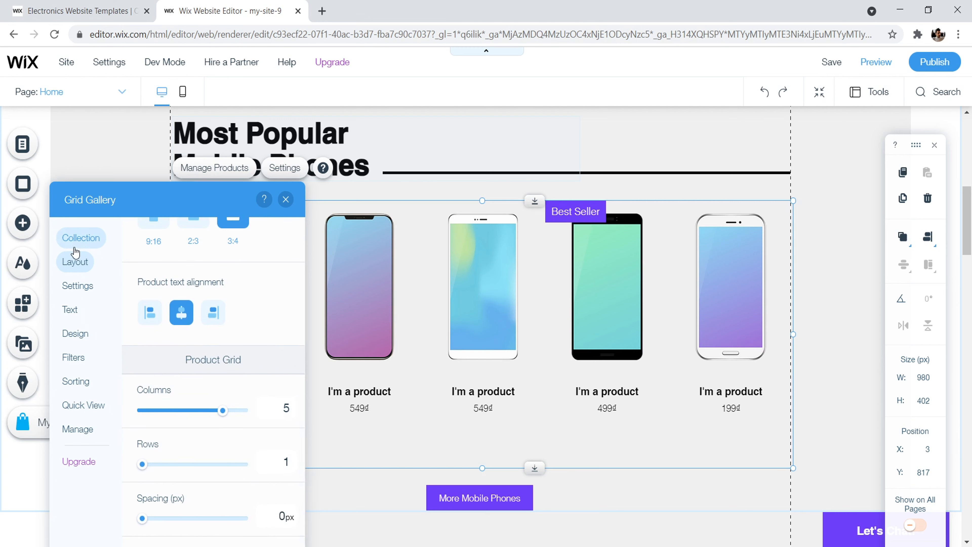
click(80, 289)
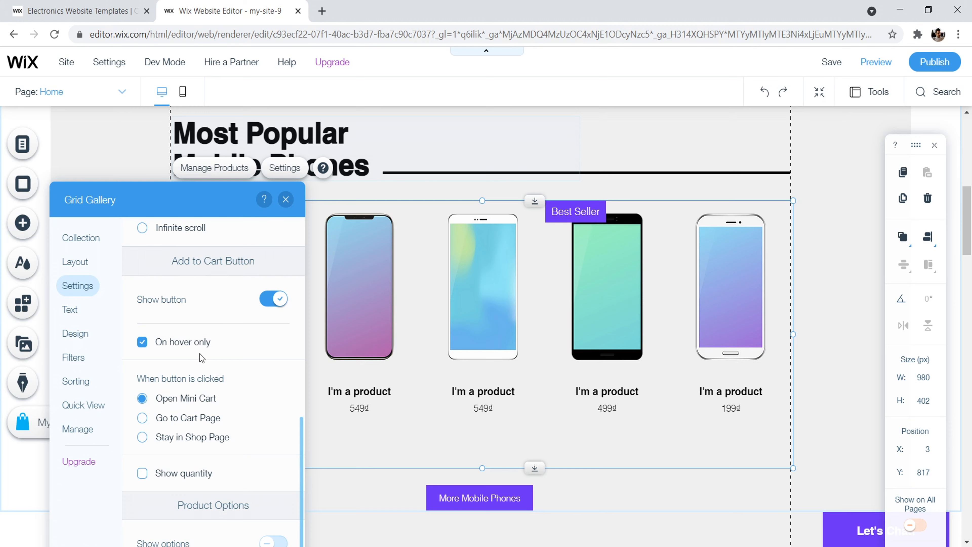
click(285, 199)
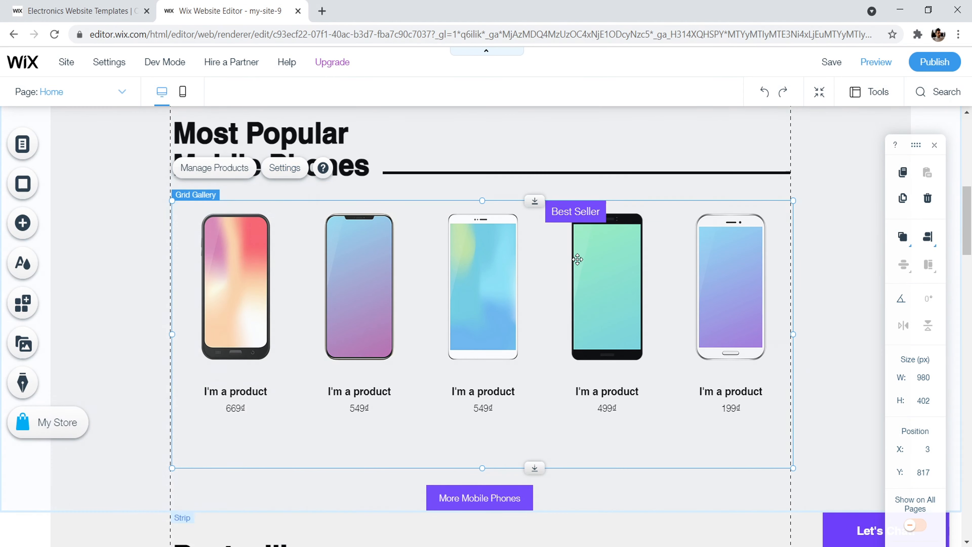
- Look through the home page's product galleries down to the Mobile Accessories section and return to the page header
scroll(564, 263, down, 5)
scroll(397, 242, up, 10)
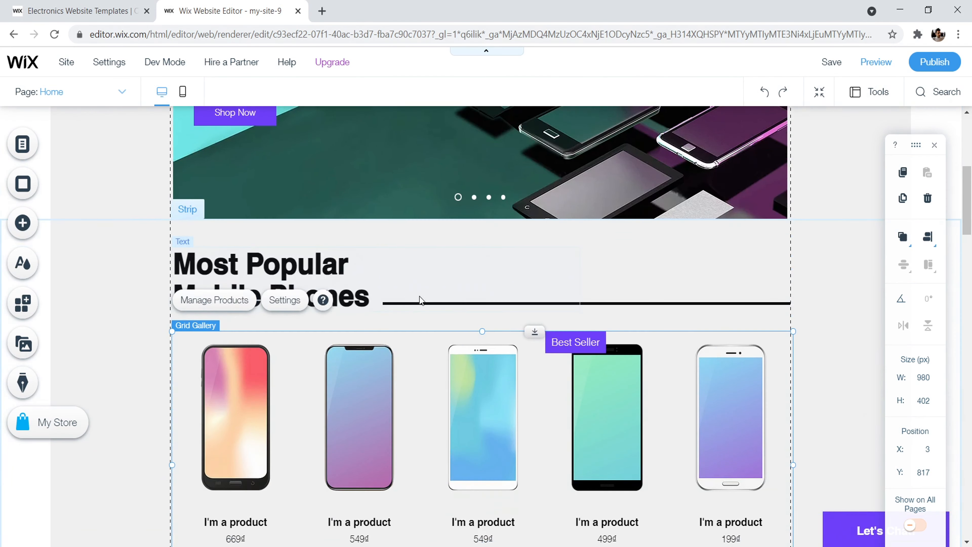
scroll(378, 302, down, 8)
scroll(460, 268, down, 8)
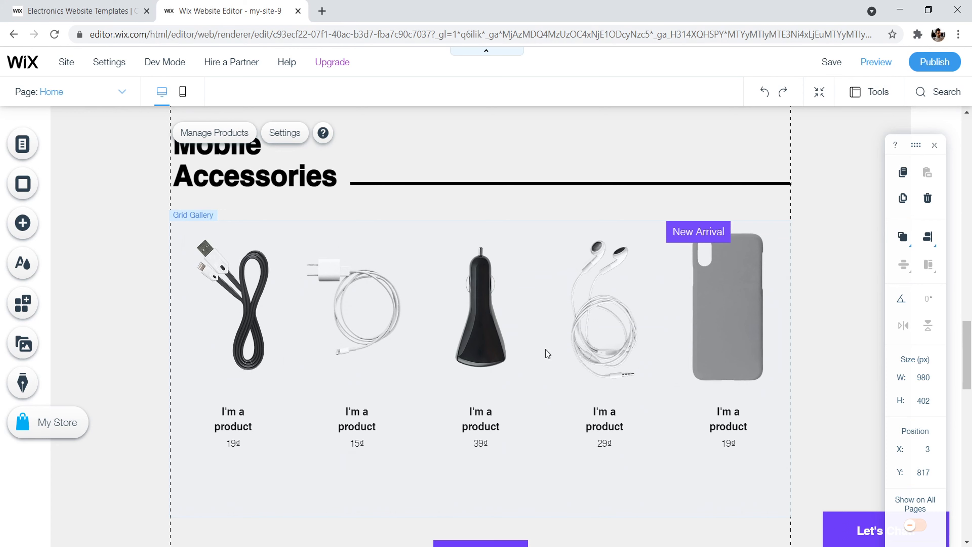
scroll(968, 378, down, 2)
drag(968, 377, 970, 138)
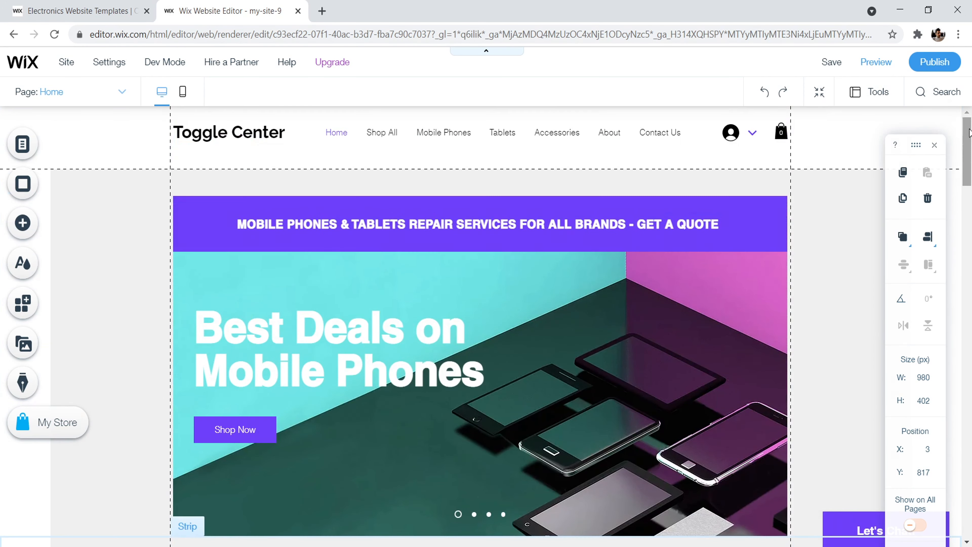
- Open the Shop page from the store pages and shift its Shop title slightly to X 9, Y 200
click(85, 92)
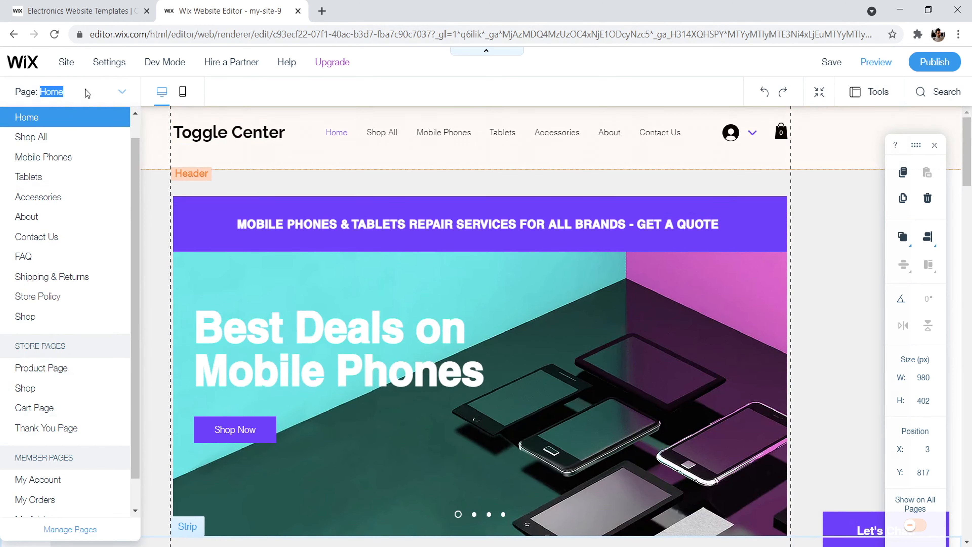
click(61, 389)
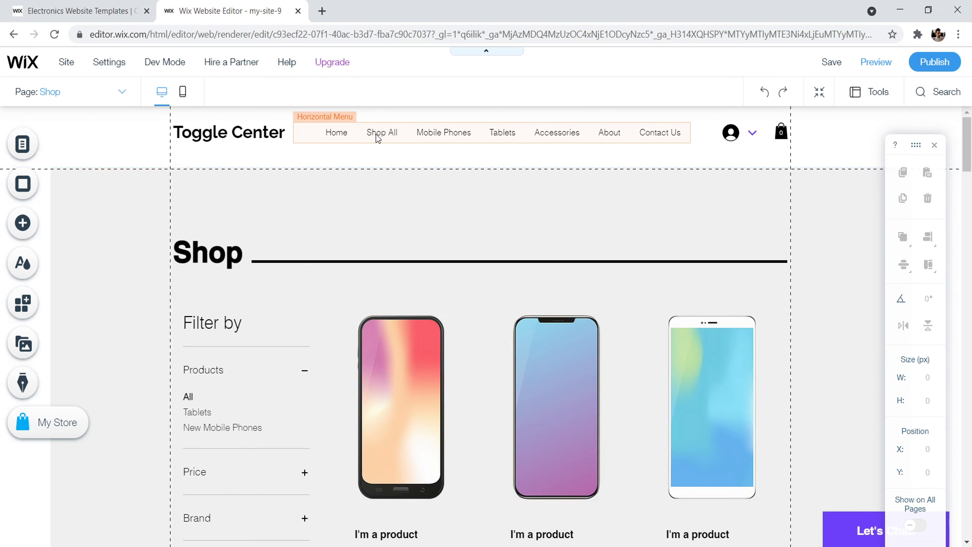
mouse_move(969, 138)
mouse_down()
mouse_move(970, 340)
mouse_move(967, 125)
mouse_up()
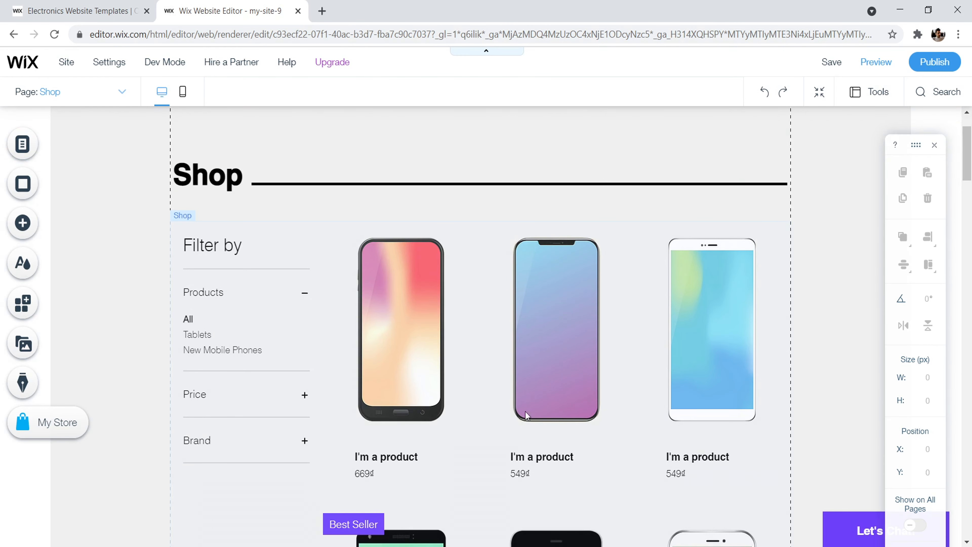
scroll(428, 259, up, 2)
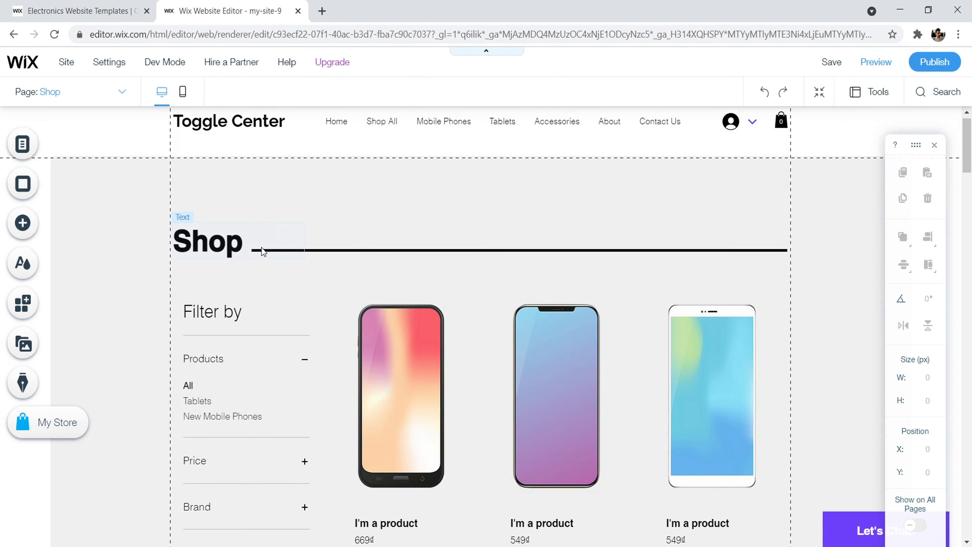
click(249, 255)
mouse_move(216, 249)
mouse_down()
mouse_move(218, 241)
mouse_move(220, 250)
mouse_up()
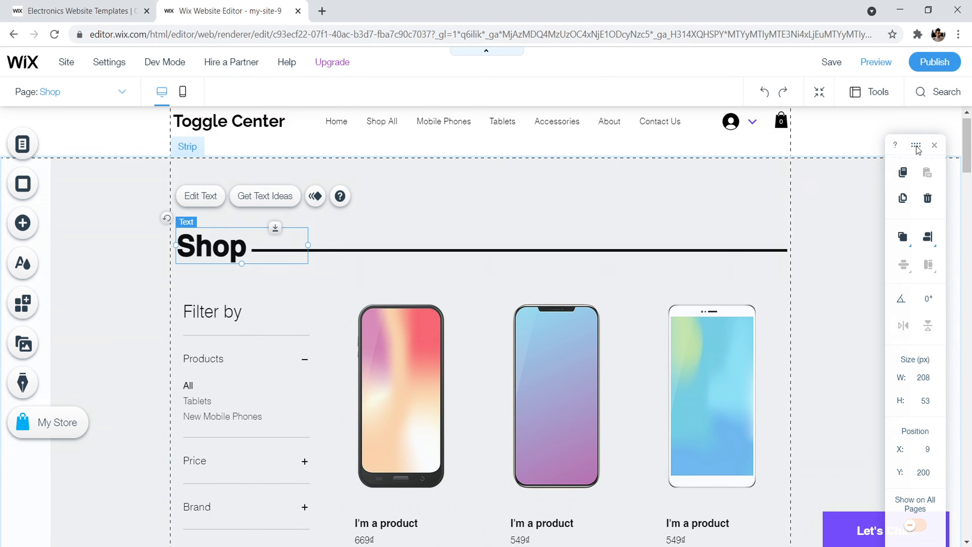
- Select the Shop page's product gallery and view its product management and collection settings without changing anything
scroll(452, 251, down, 10)
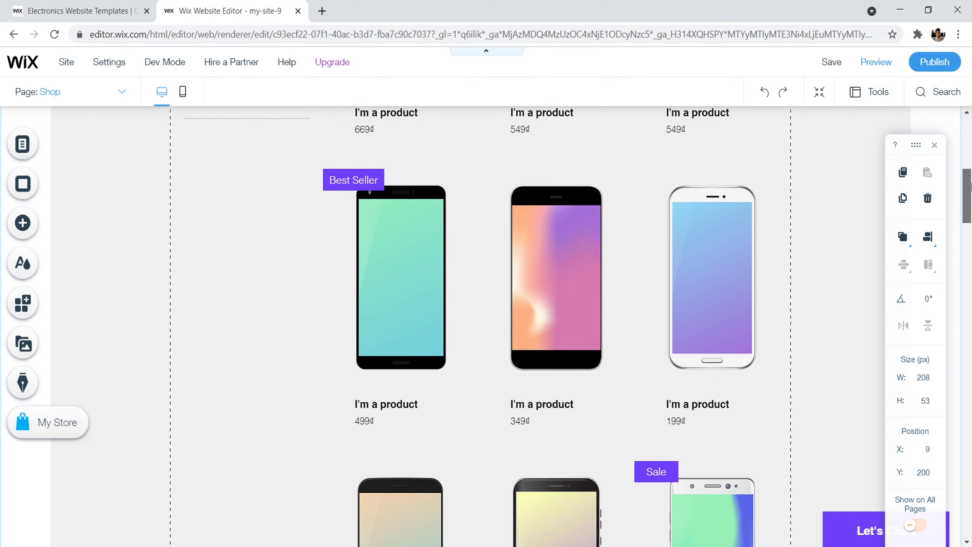
click(452, 251)
scroll(455, 234, up, 10)
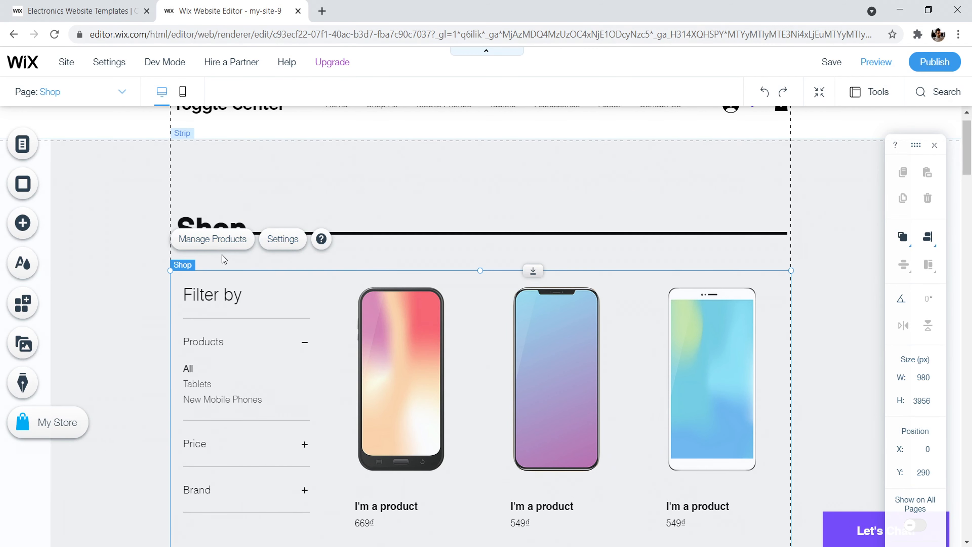
click(219, 240)
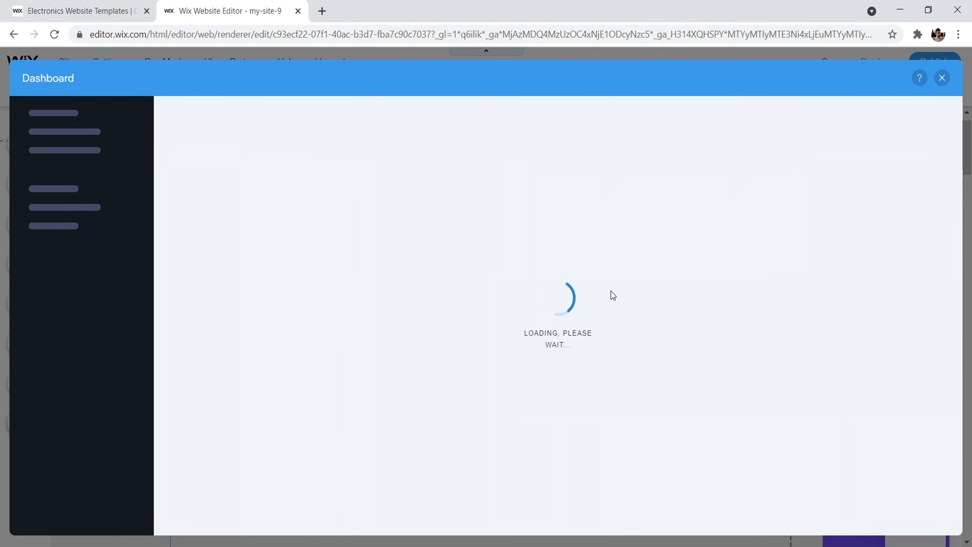
click(943, 78)
click(286, 241)
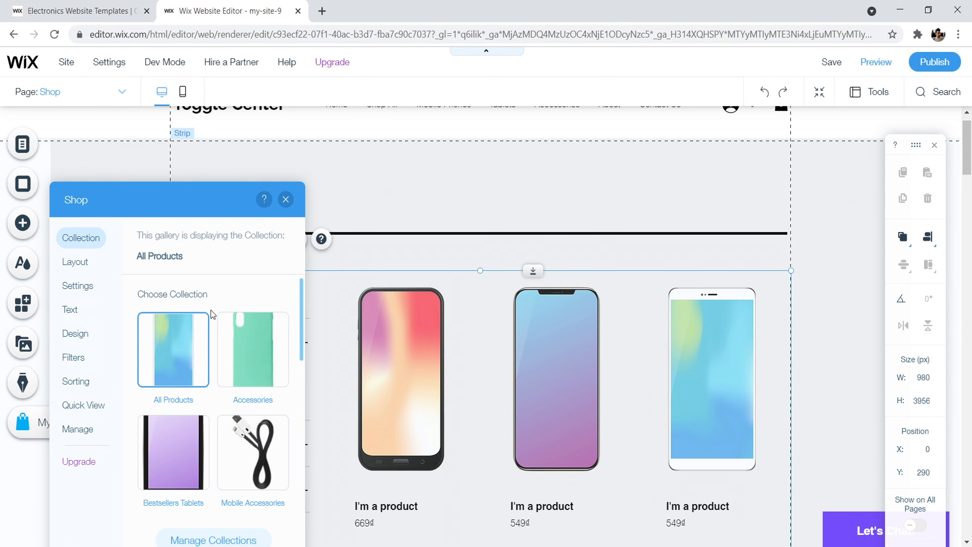
click(286, 199)
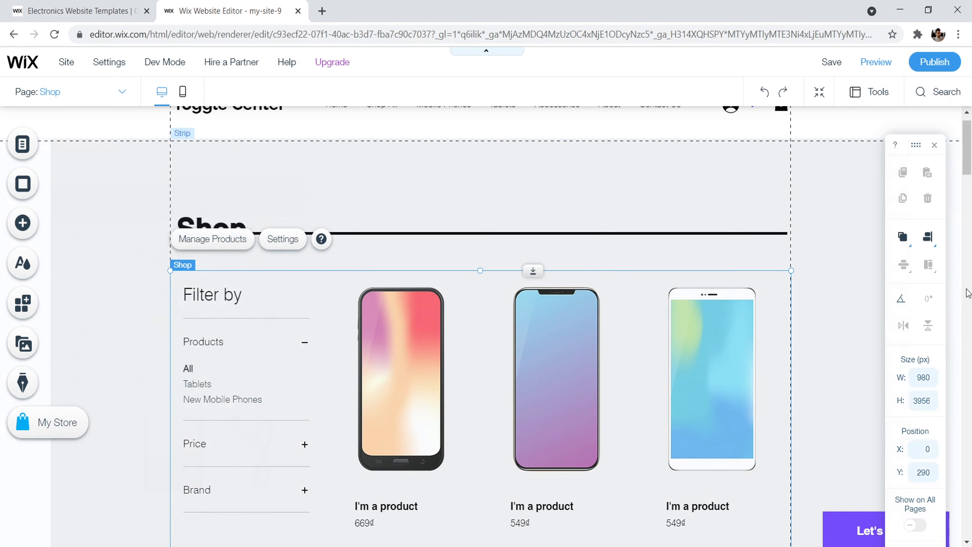
- Return to the Home page and publish the site
drag(970, 165, 971, 222)
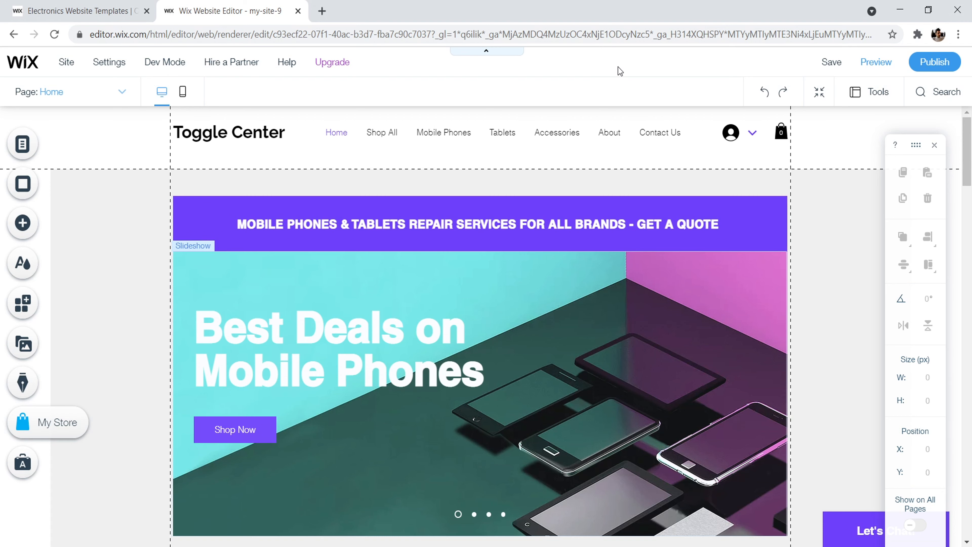
mouse_move(971, 140)
mouse_down()
mouse_move(971, 314)
mouse_move(969, 124)
mouse_up()
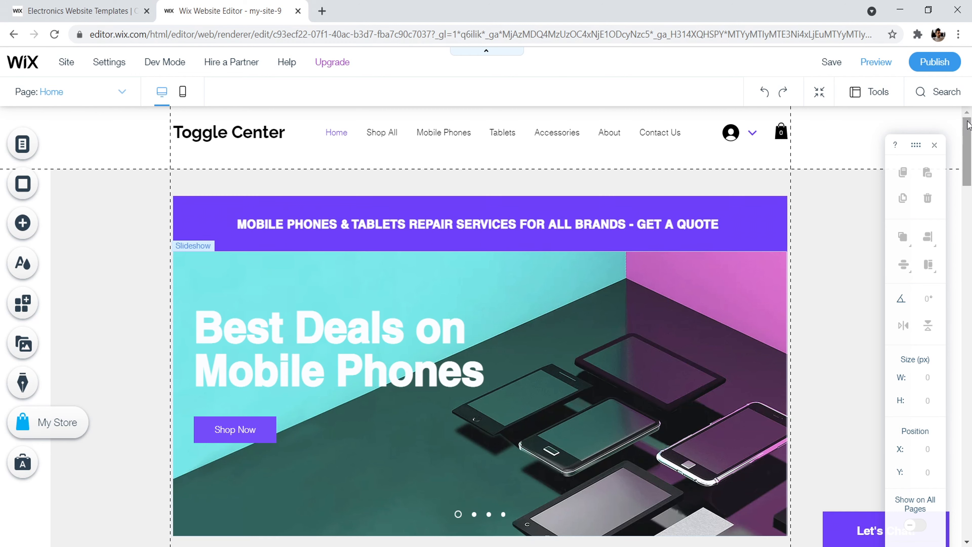
click(934, 64)
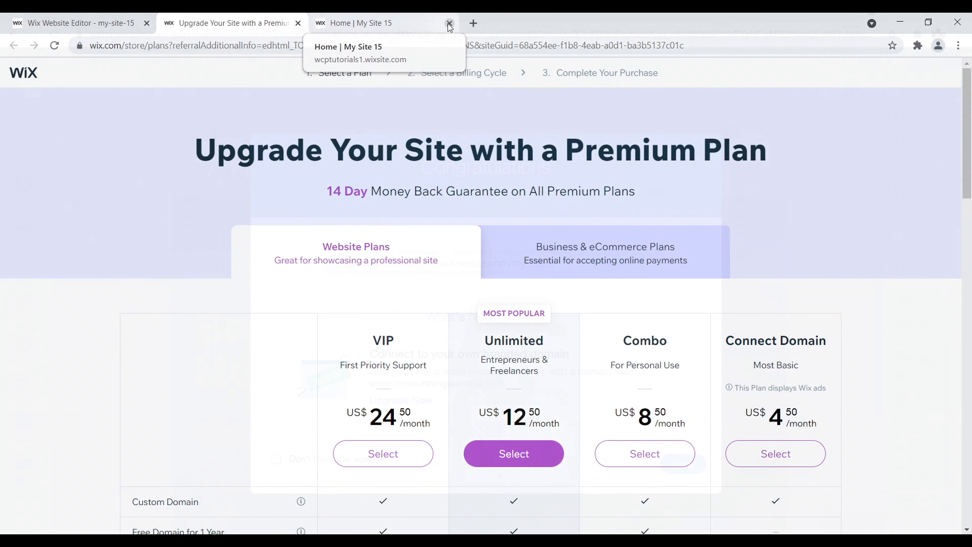
- Close the published site and compare the Business & eCommerce premium plans, including their storage, video hours and eCommerce platform features
click(449, 24)
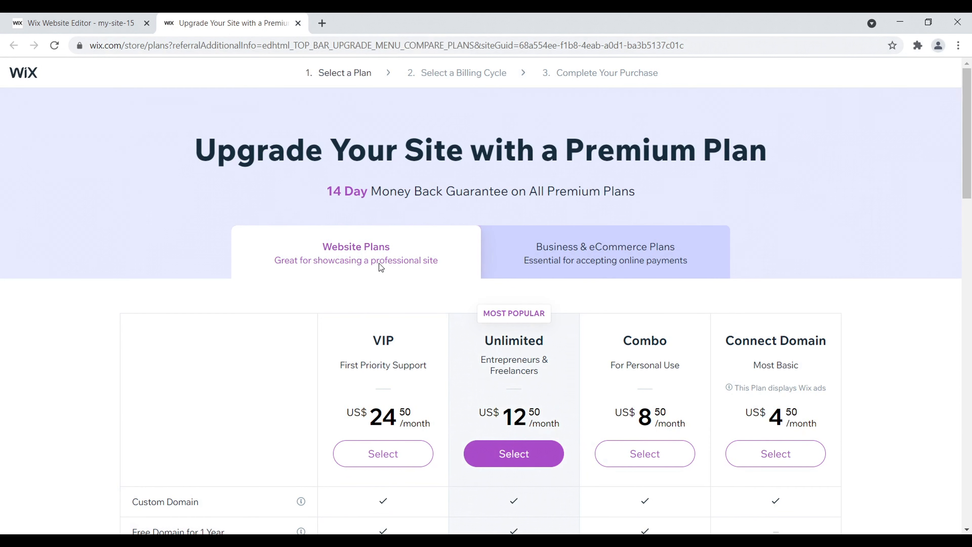
click(585, 254)
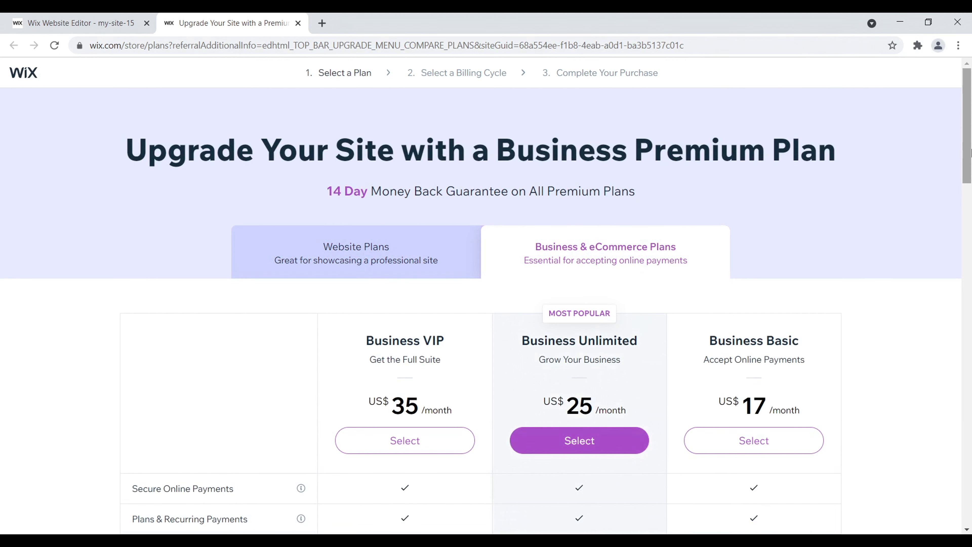
drag(971, 149, 971, 198)
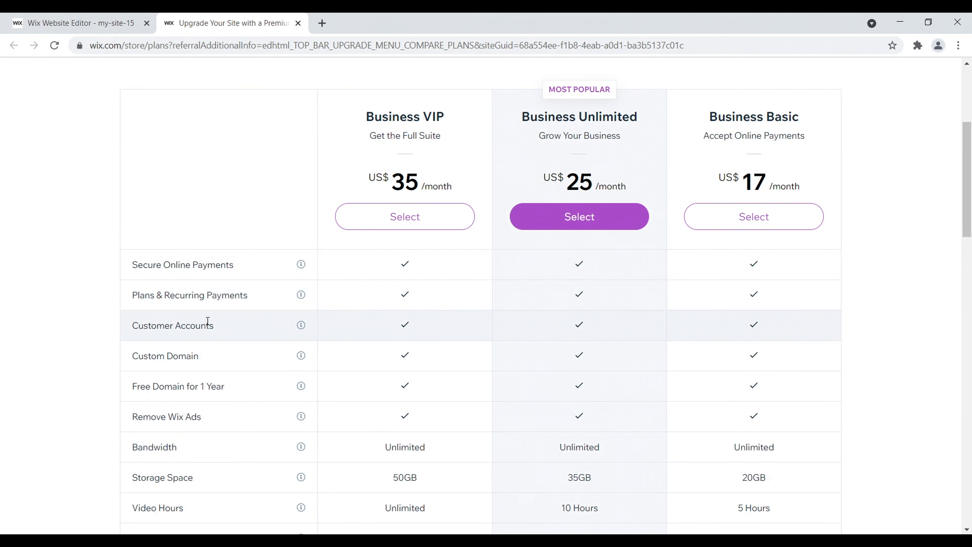
scroll(220, 240, up, 5)
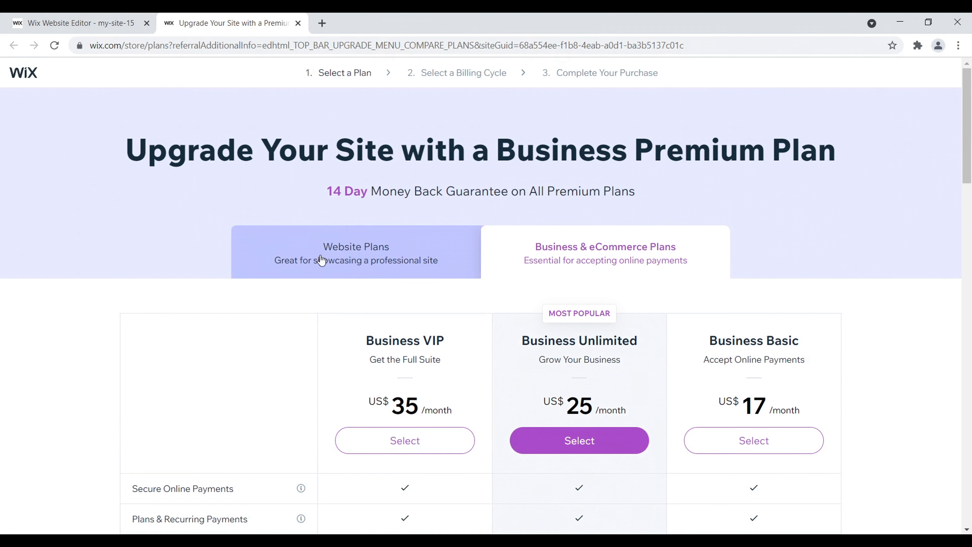
drag(968, 130, 965, 185)
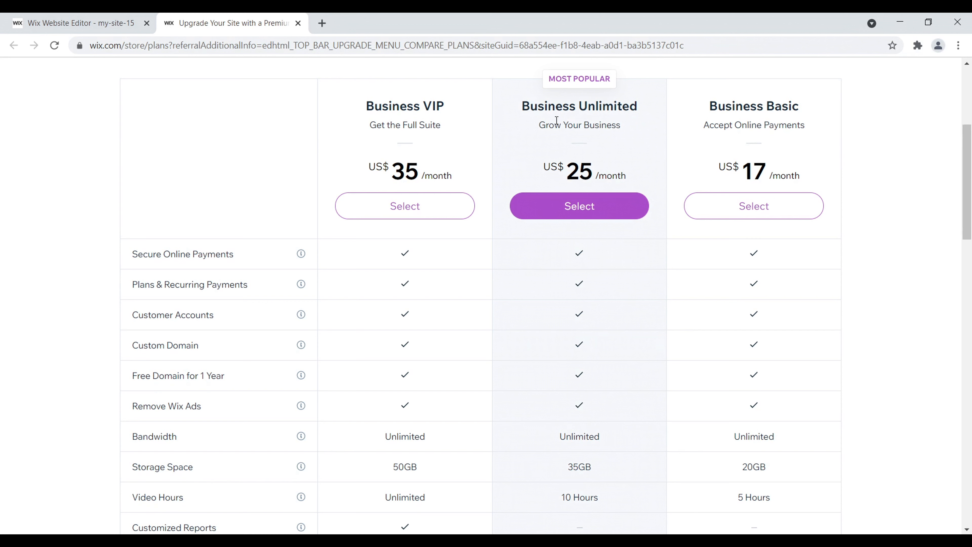
mouse_move(968, 162)
mouse_down()
mouse_move(970, 244)
mouse_move(966, 167)
mouse_up()
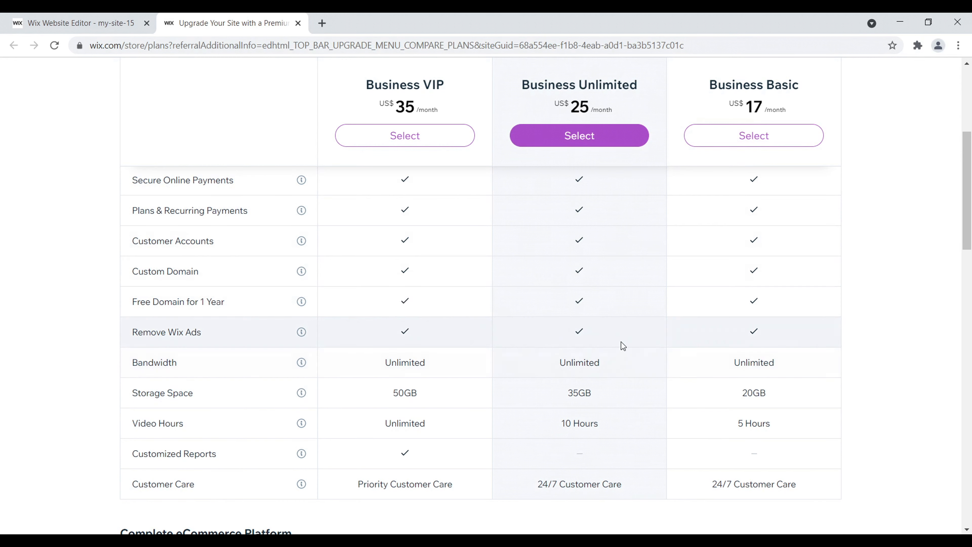
drag(970, 246, 969, 270)
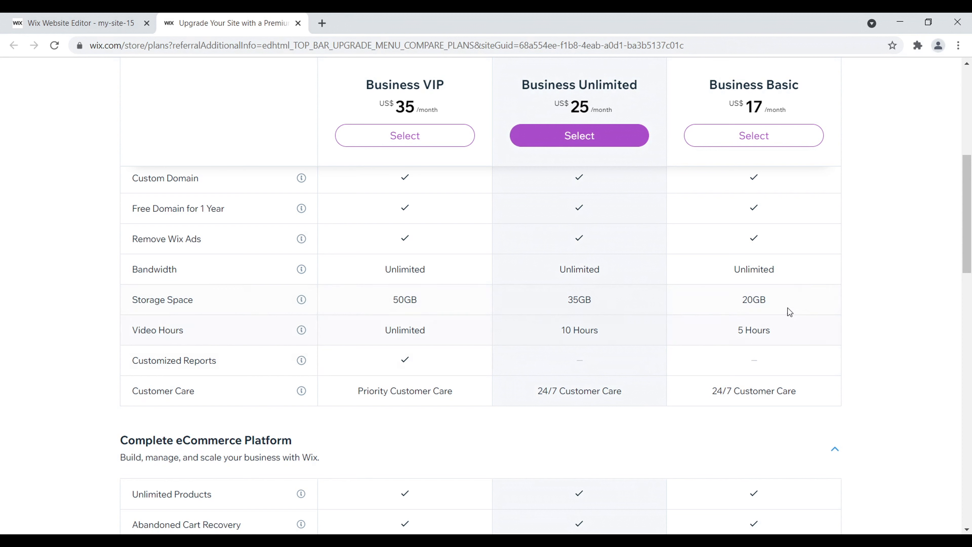
scroll(971, 326, down, 6)
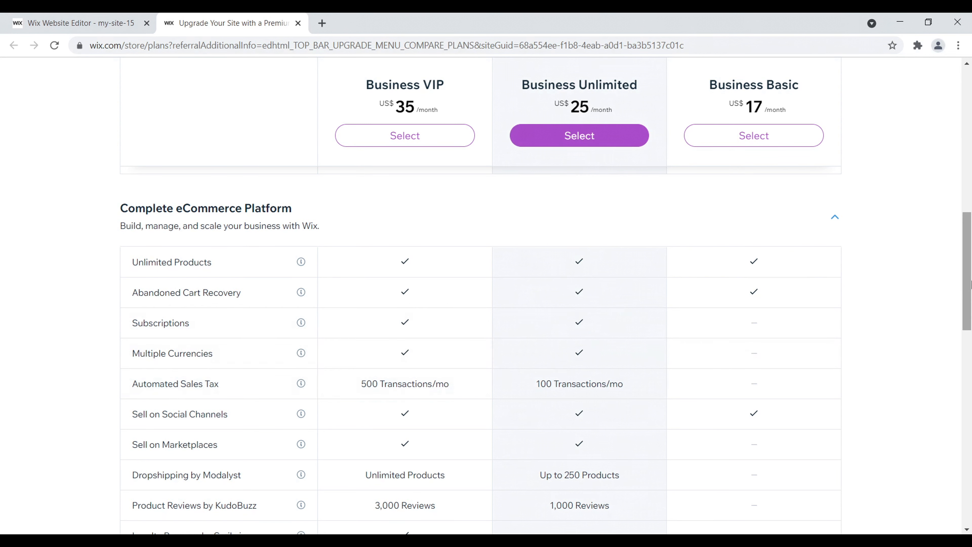
scroll(864, 348, down, 2)
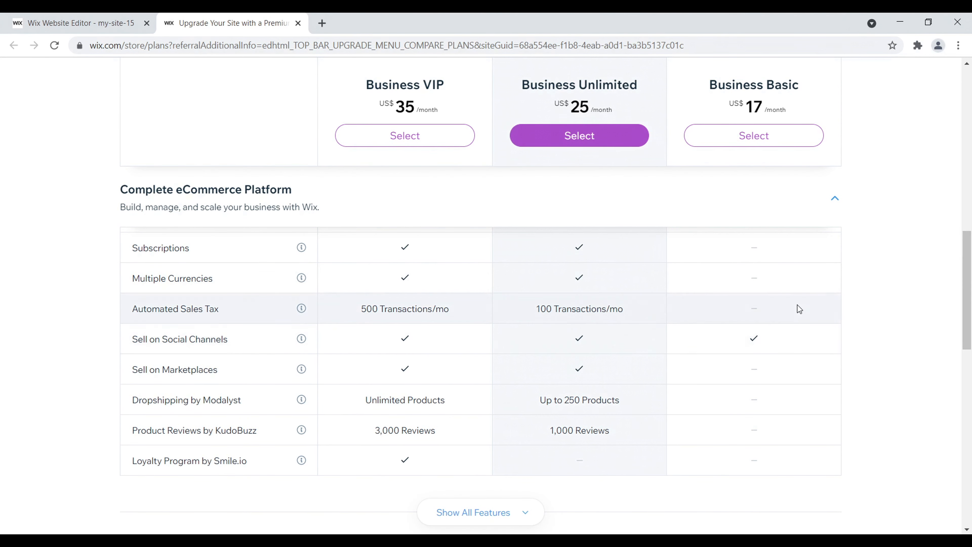
- Review the Business & eCommerce plan comparison once more and select the Business Unlimited plan
scroll(788, 318, down, 3)
scroll(781, 324, up, 2)
scroll(781, 324, up, 1)
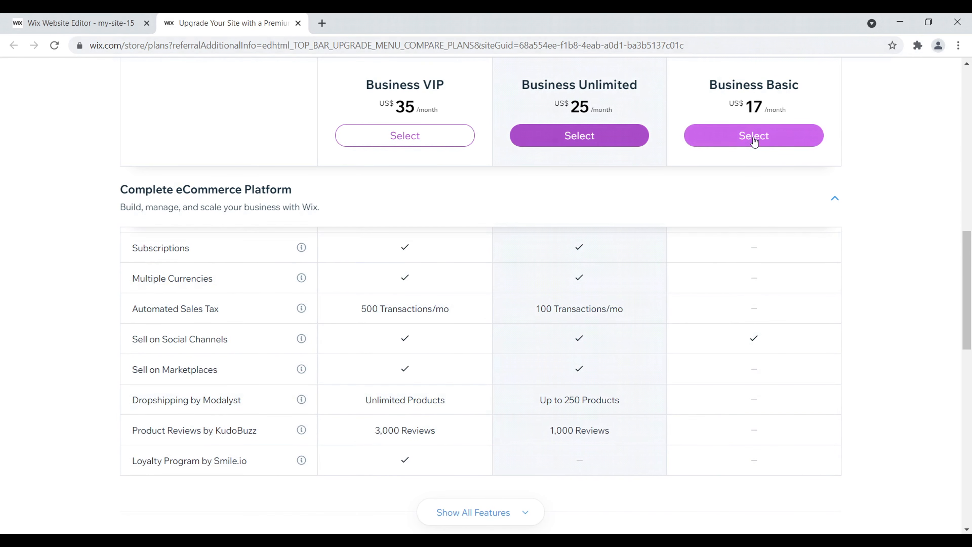
drag(968, 273, 970, 110)
drag(971, 151, 970, 199)
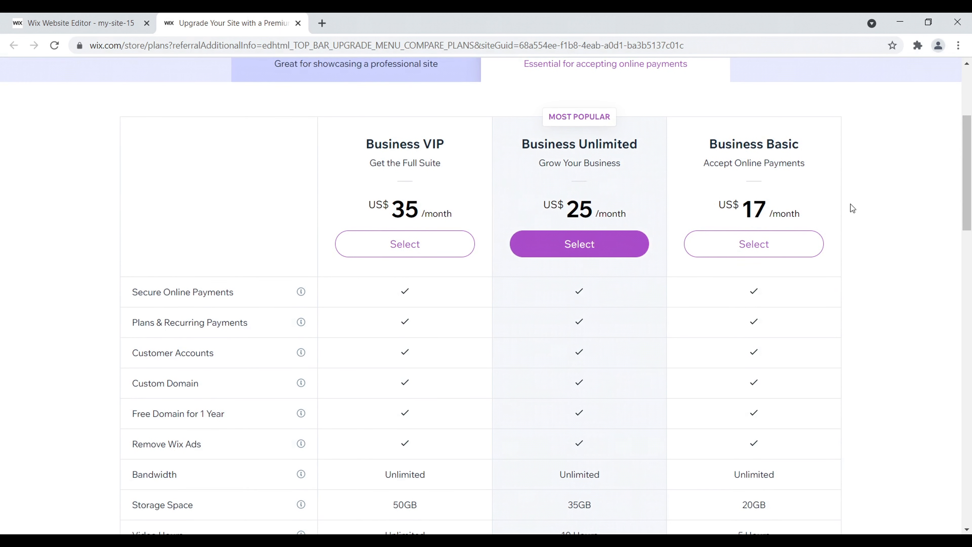
drag(971, 168, 970, 158)
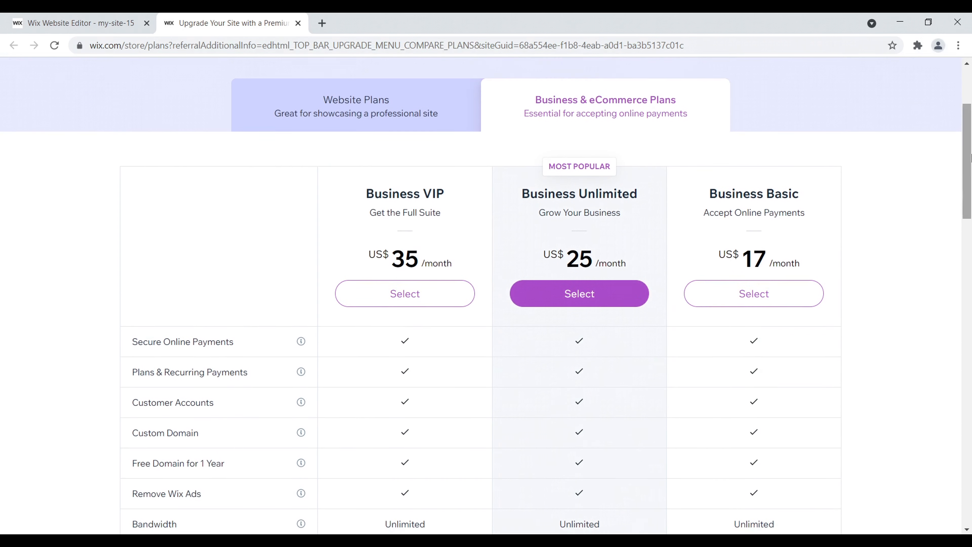
click(583, 304)
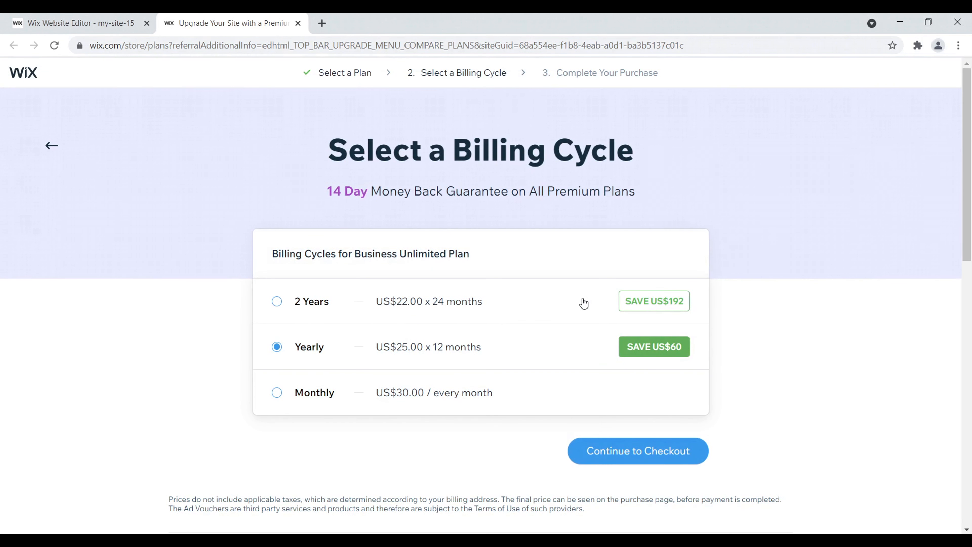
- Check the monthly billing exclusions, choose the yearly billing cycle for Business Unlimited and submit the purchase with the saved payment method
drag(328, 154, 617, 155)
drag(328, 191, 471, 200)
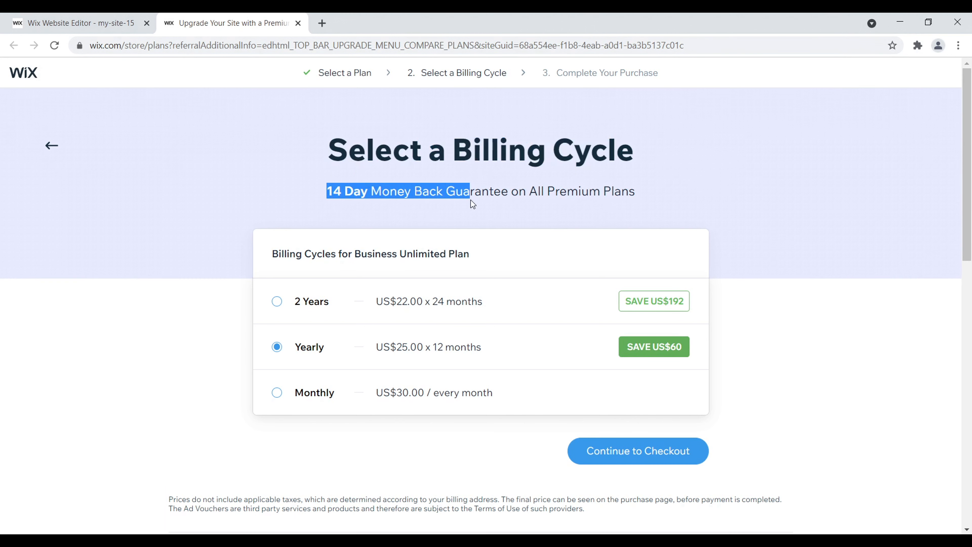
click(633, 207)
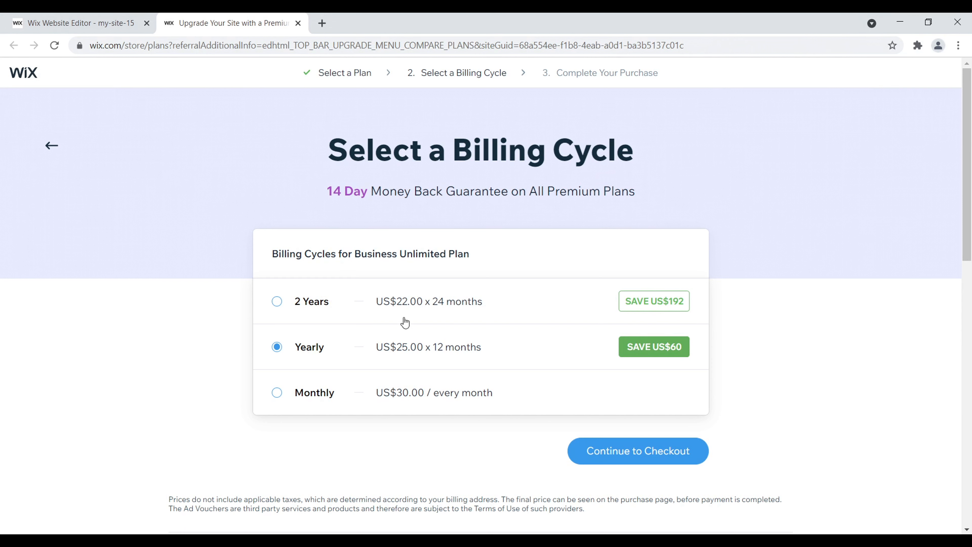
click(339, 395)
scroll(360, 406, down, 2)
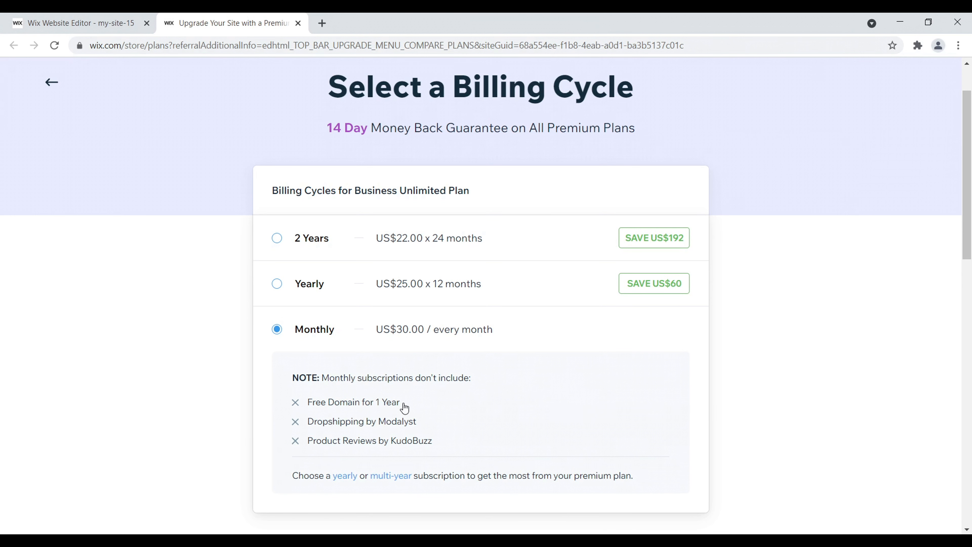
click(276, 284)
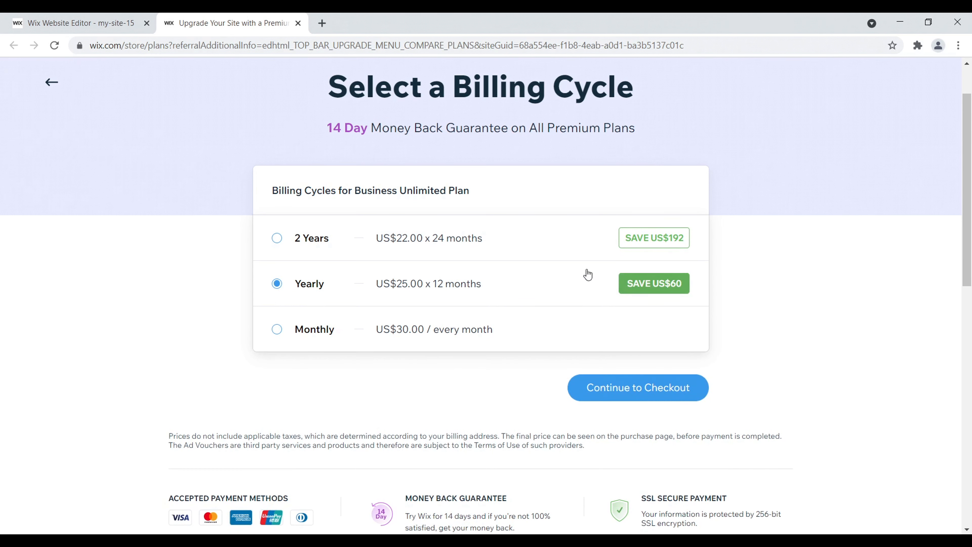
click(621, 391)
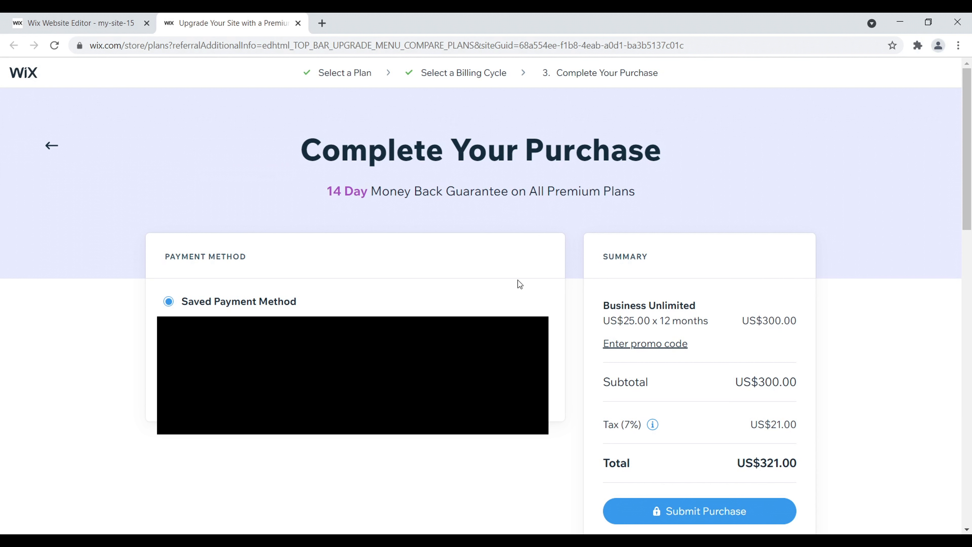
click(698, 514)
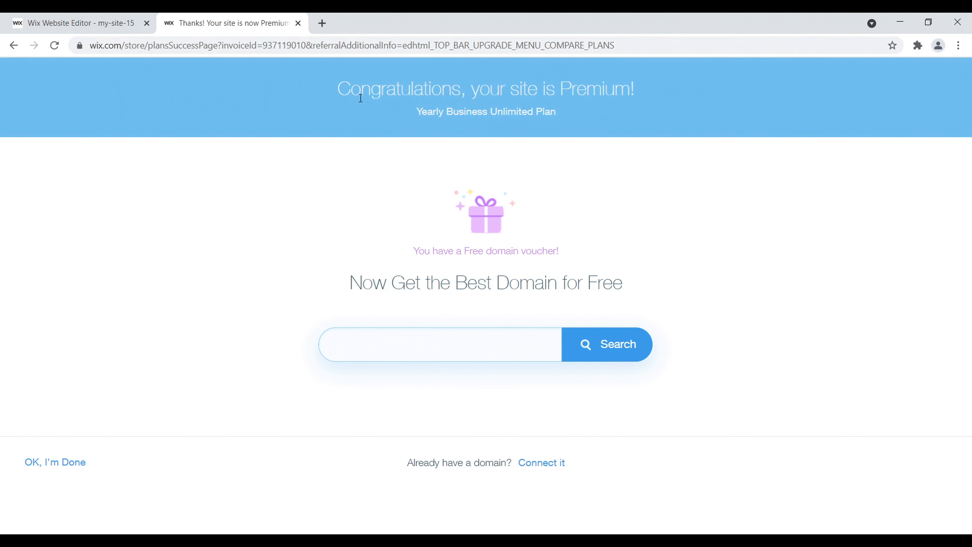
- Search for mycreativeonlinestorepro.com as the free voucher domain and claim it
drag(339, 90, 605, 90)
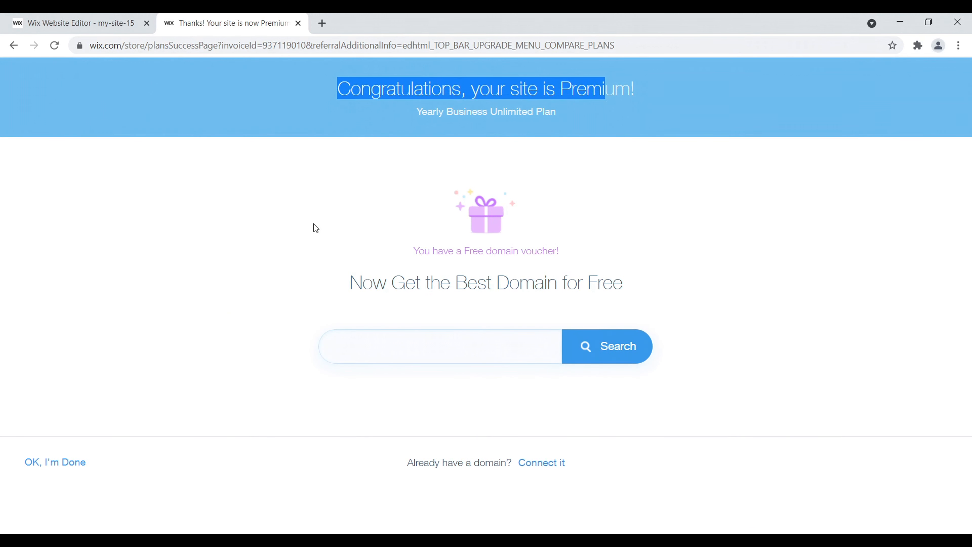
drag(349, 285, 648, 292)
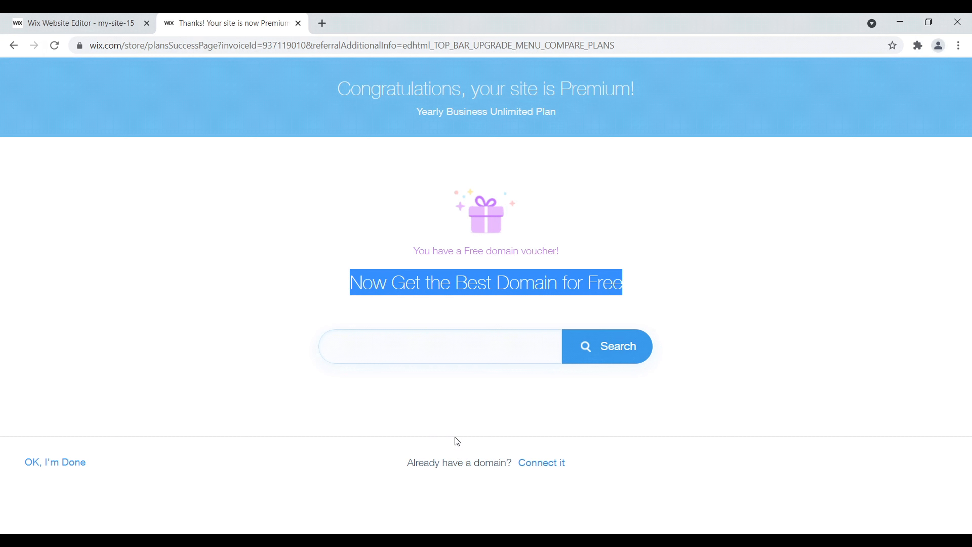
click(420, 416)
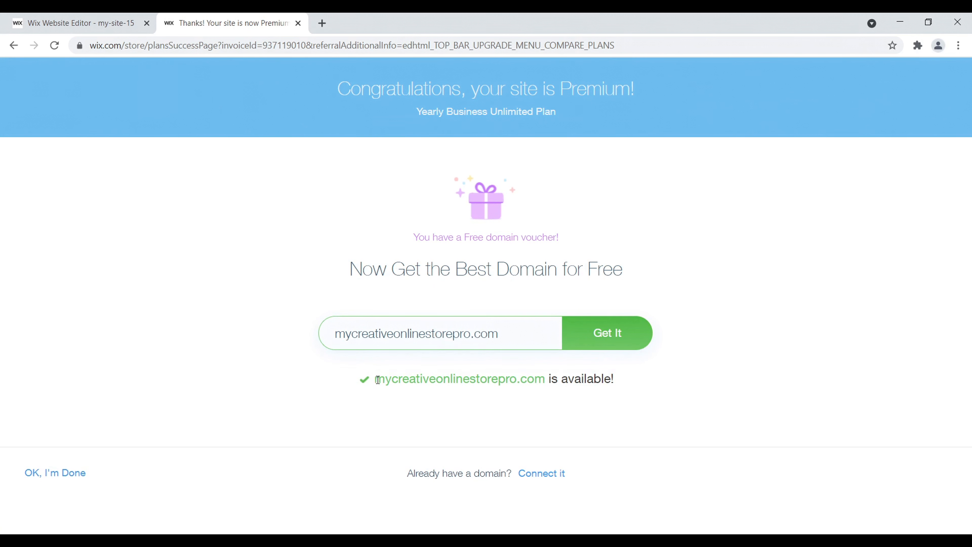
drag(378, 380, 639, 388)
click(639, 387)
click(611, 333)
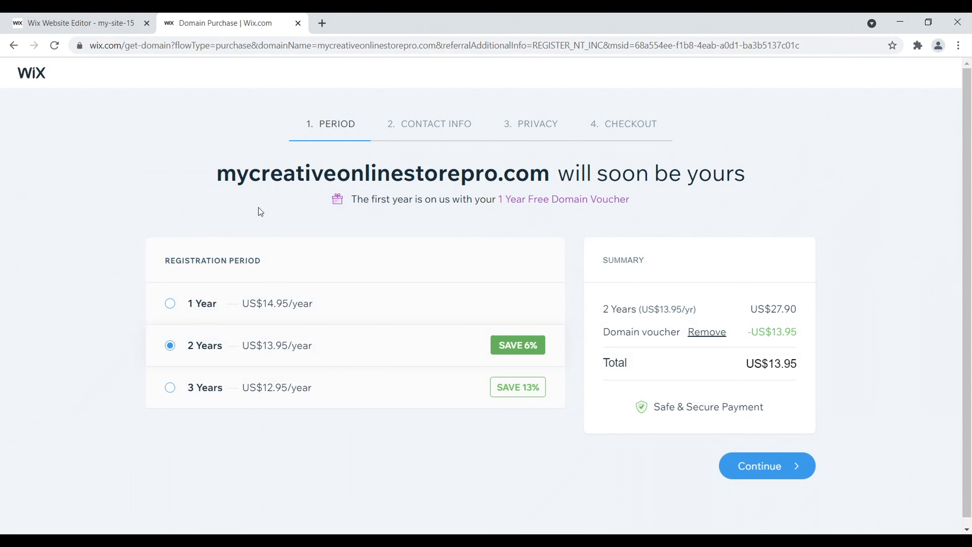
- Register the domain for 1 year with Private Registration and submit the domain purchase
click(199, 309)
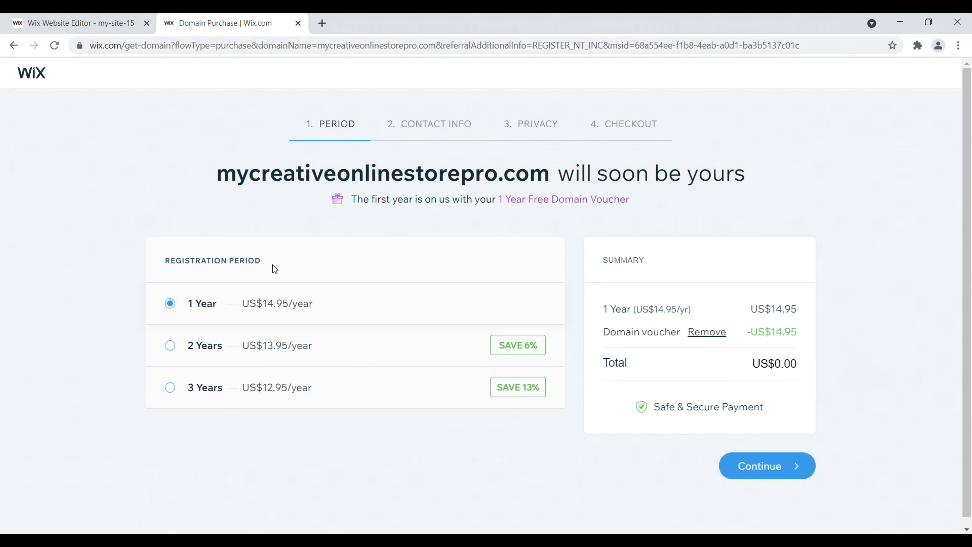
drag(647, 201, 386, 200)
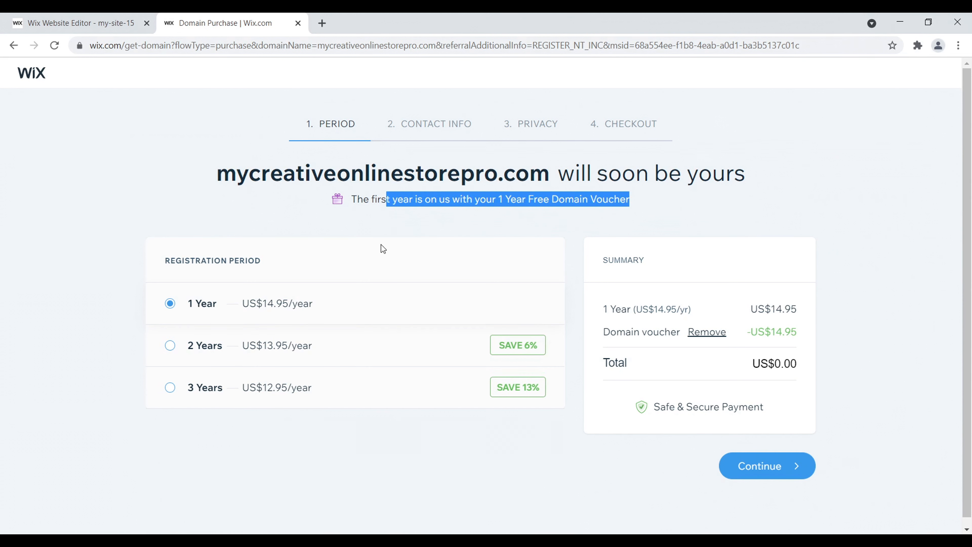
click(773, 470)
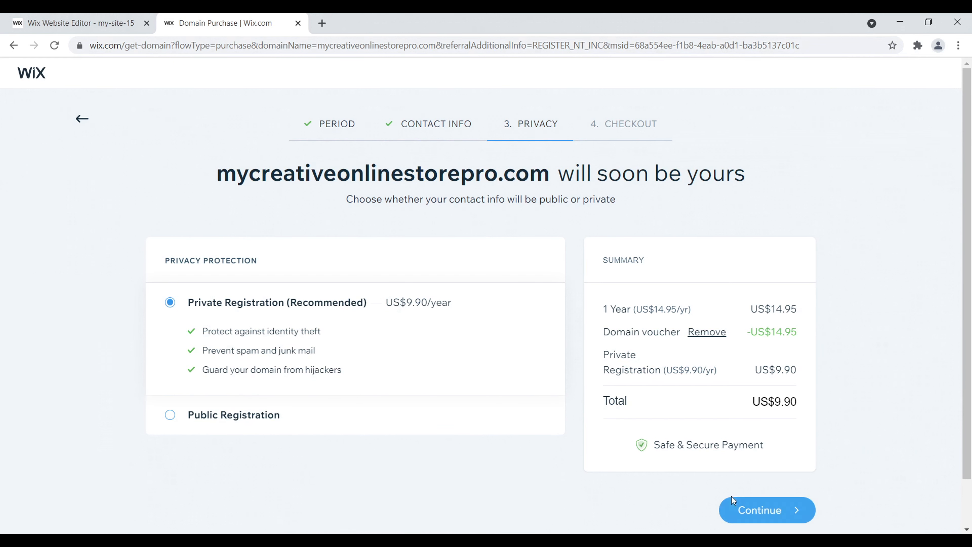
click(765, 519)
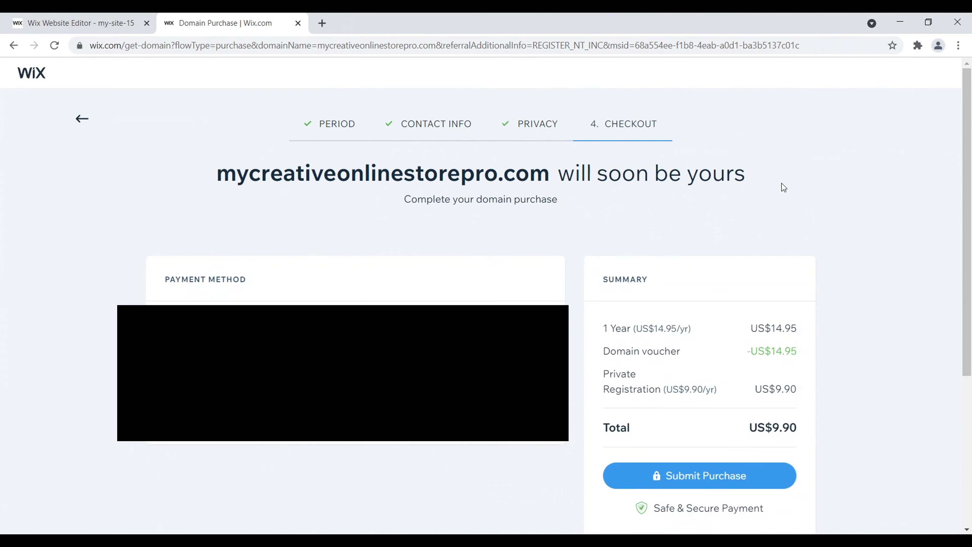
click(700, 477)
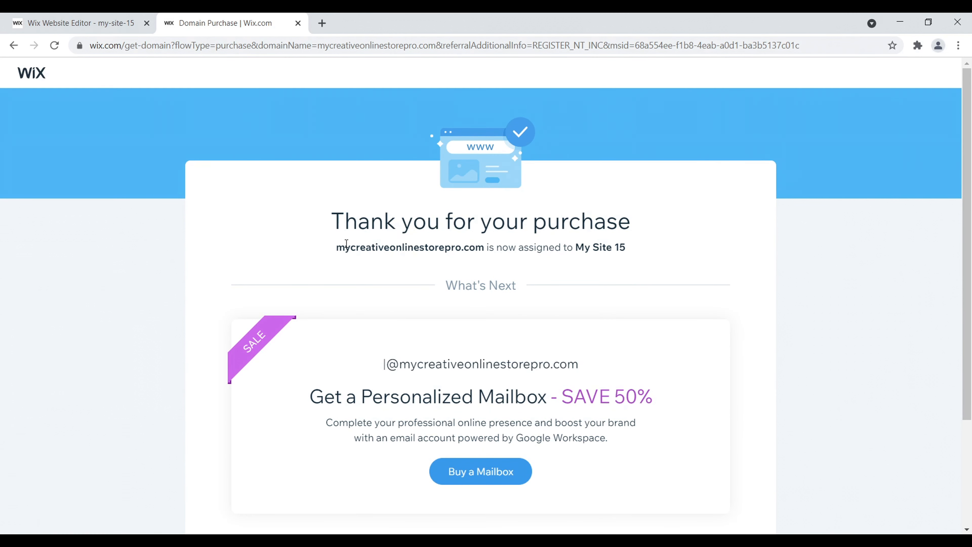
- Go from the domain purchase confirmation to the Domains page and read the contact confirmation and SSL certificate notices
drag(337, 247, 495, 247)
drag(570, 247, 700, 230)
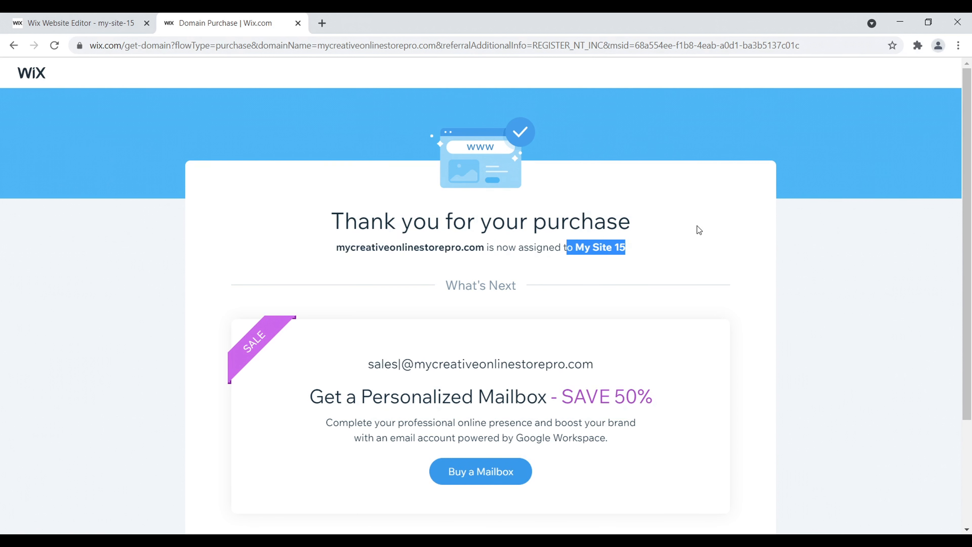
drag(968, 203, 967, 310)
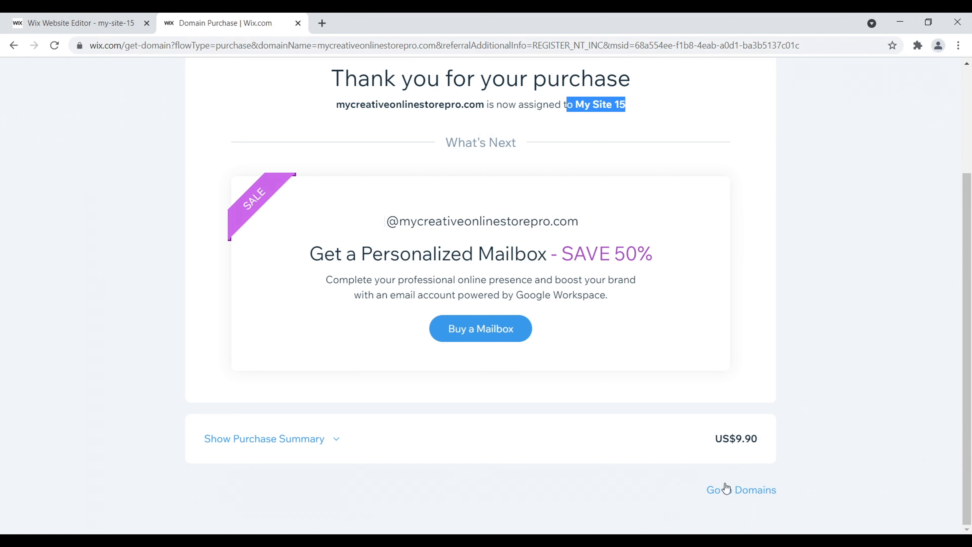
click(736, 492)
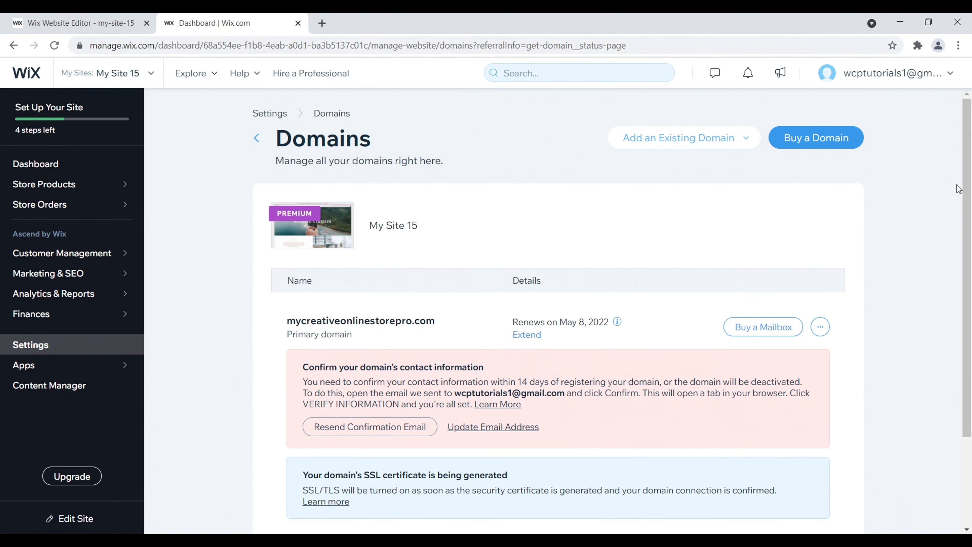
drag(959, 189, 887, 212)
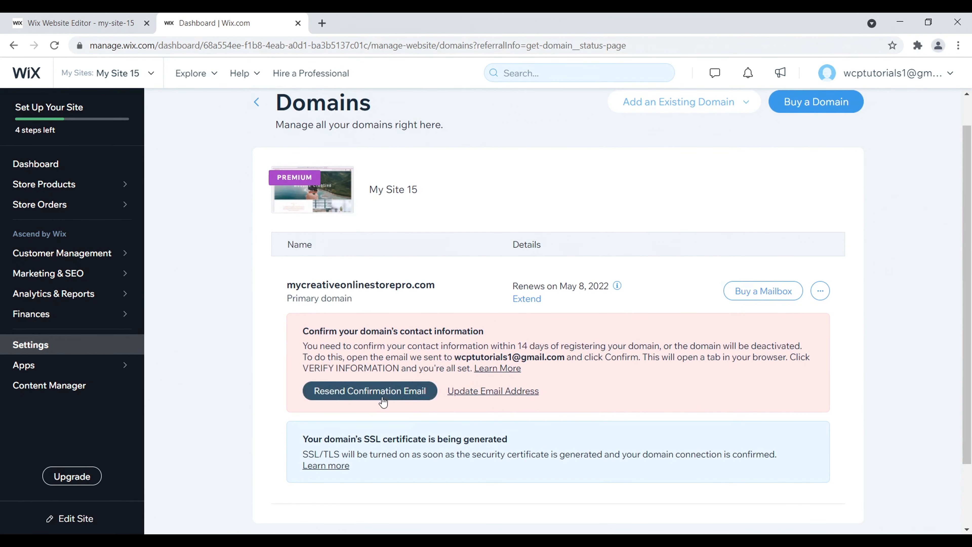
drag(353, 441, 426, 440)
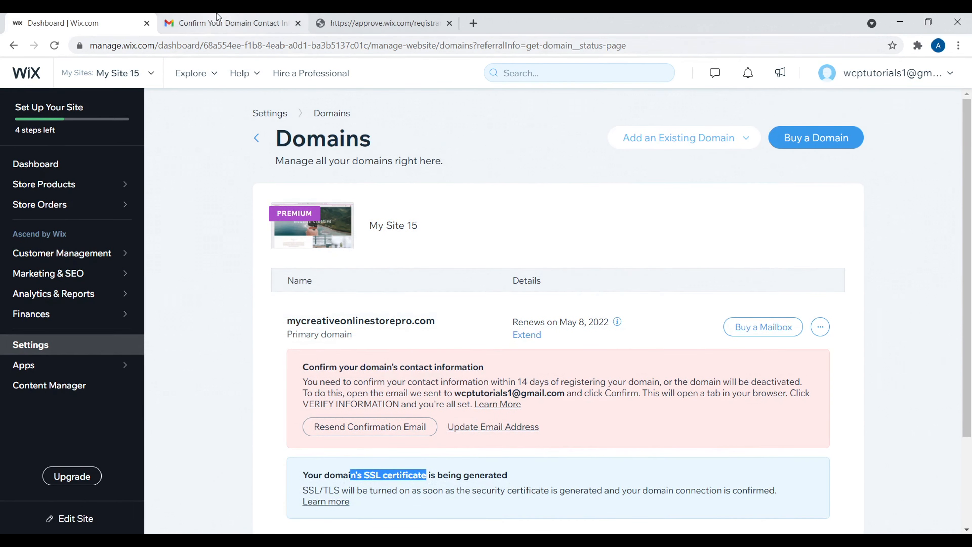
- Switch to Gmail and view the Wix emails about the new domain and the new Premium plan, returning to the inbox
click(221, 17)
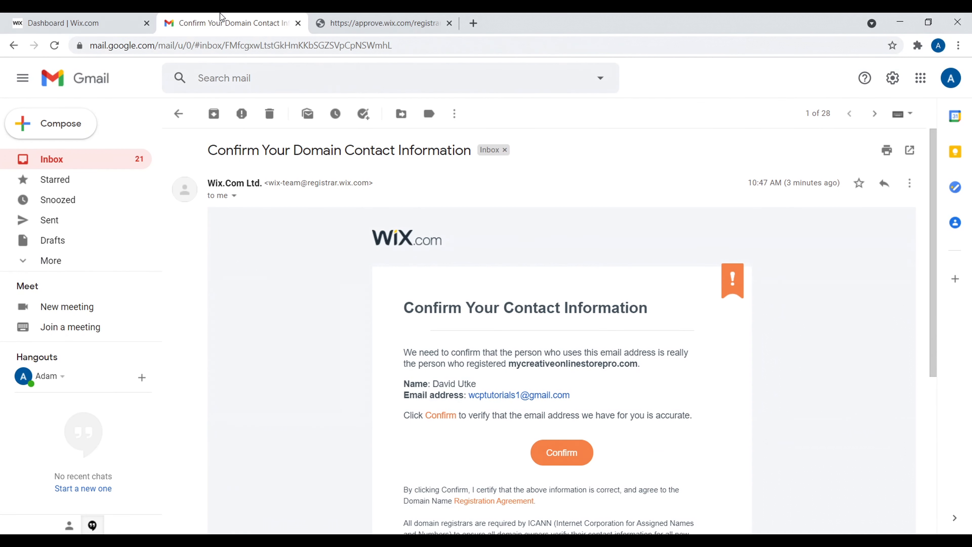
click(138, 157)
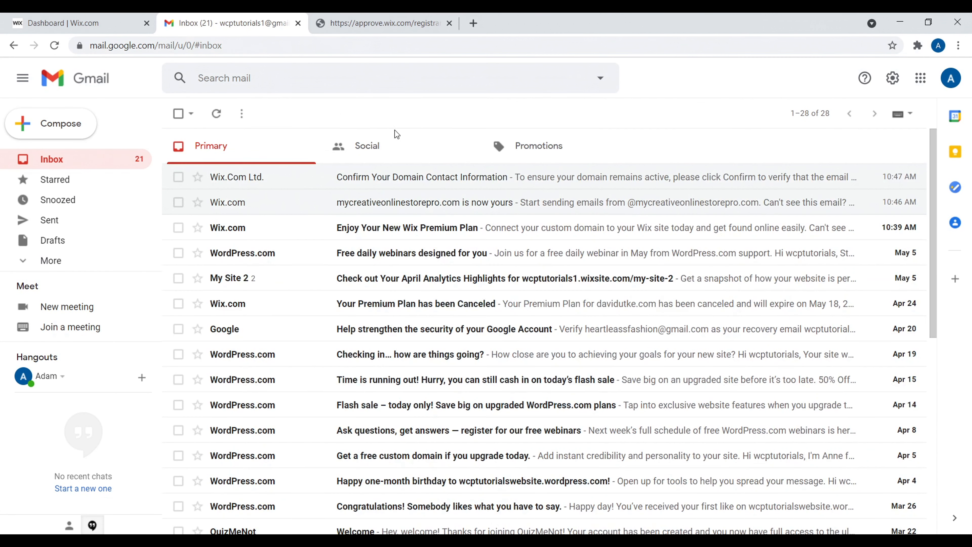
click(432, 202)
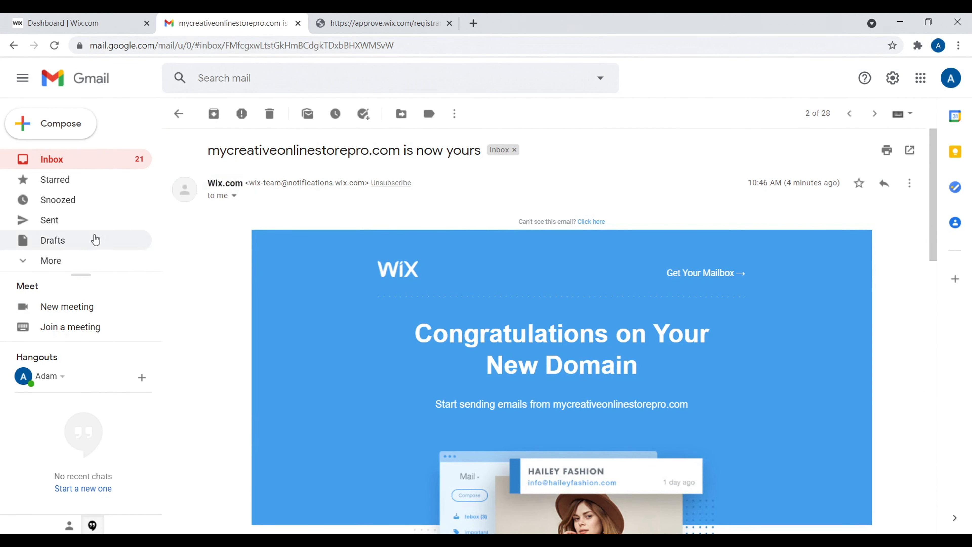
click(62, 159)
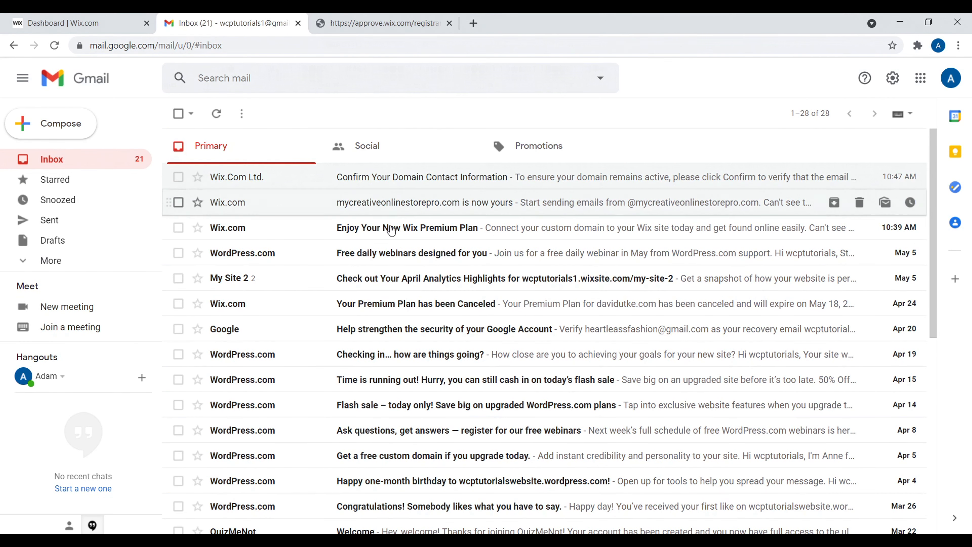
click(378, 226)
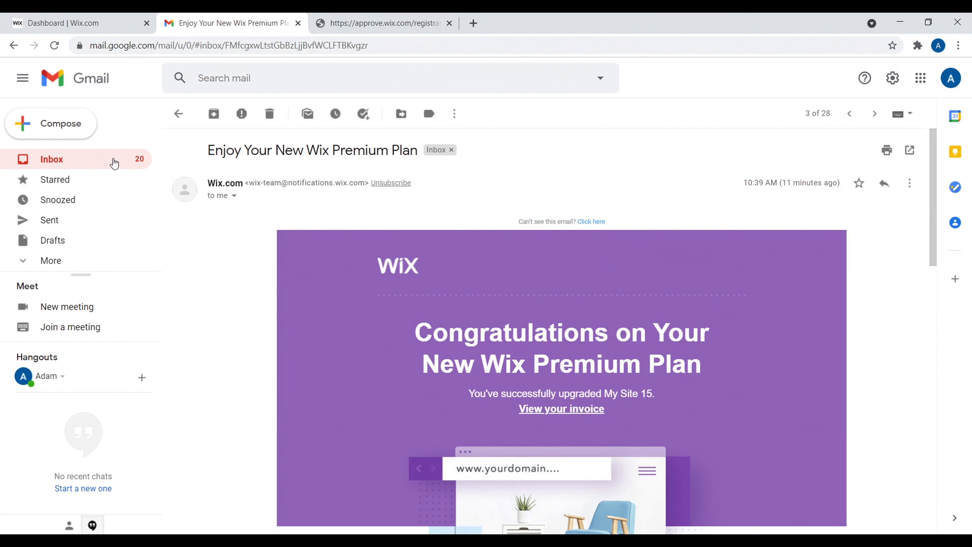
click(98, 159)
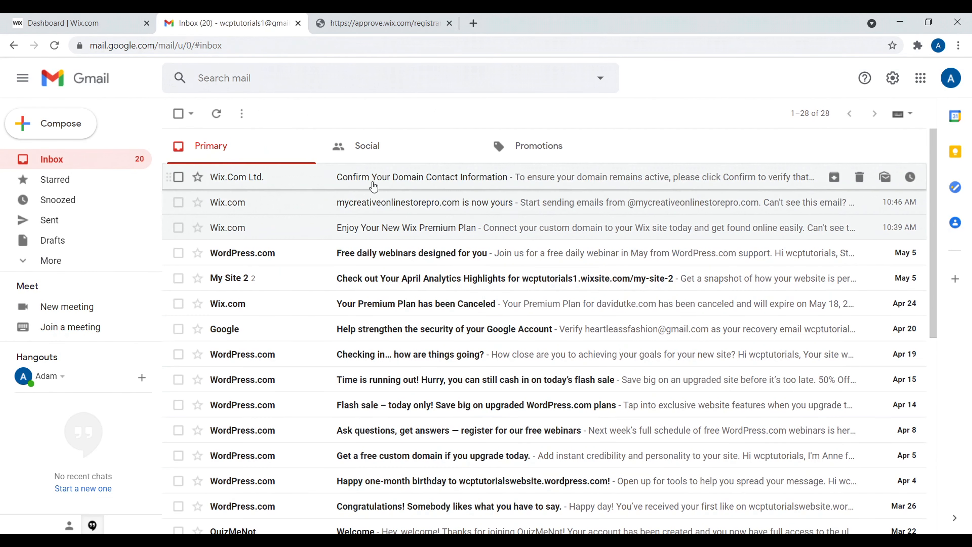
- Open the Confirm Your Domain Contact Information email, view the page from its confirmation link and close that page
click(415, 179)
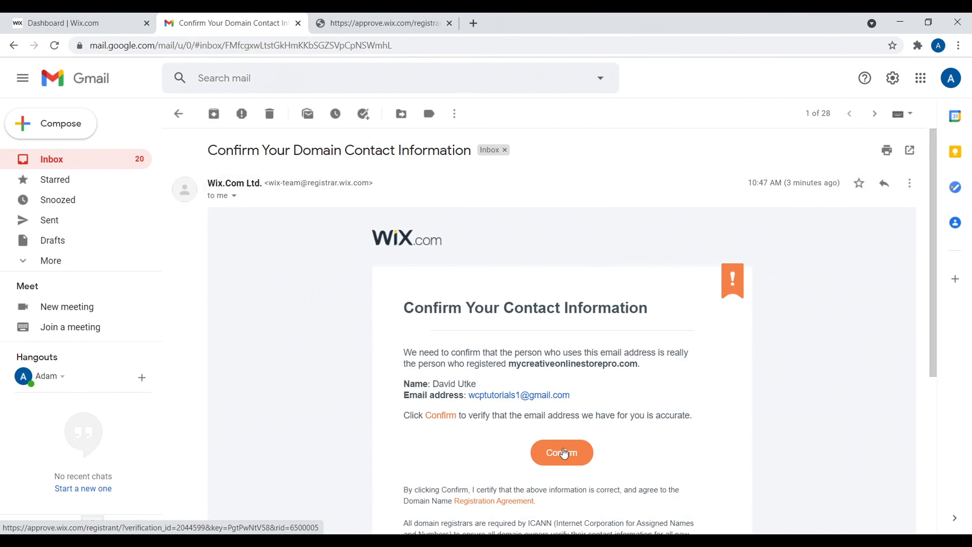
click(432, 19)
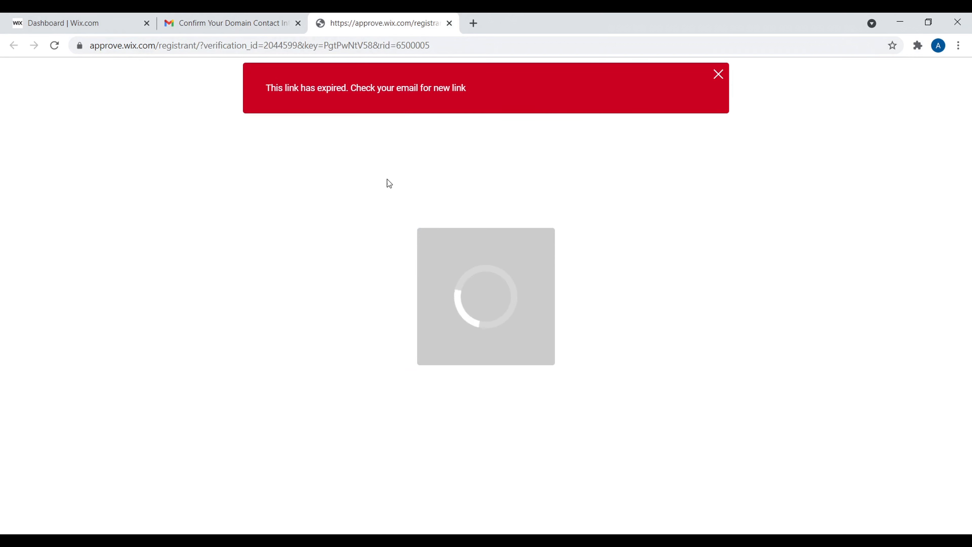
click(450, 24)
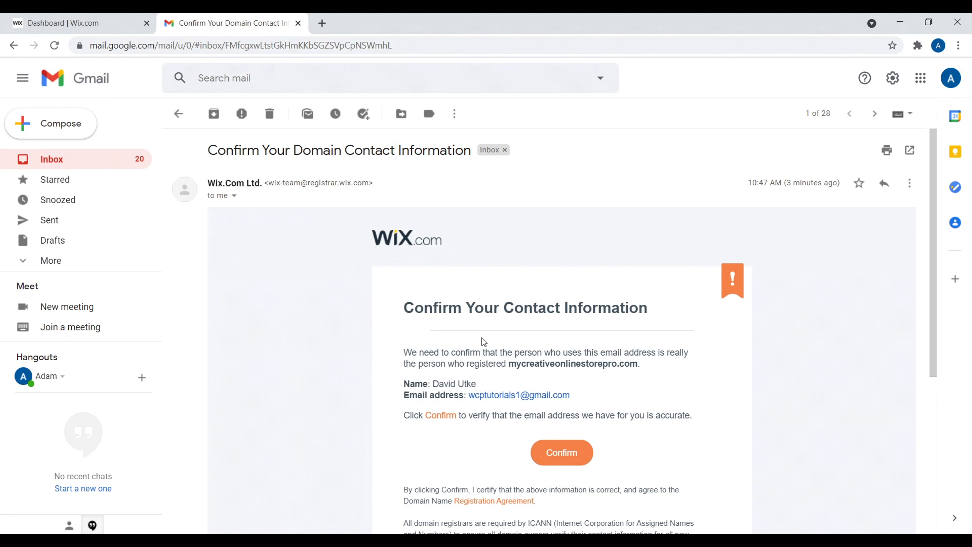
drag(507, 363, 641, 365)
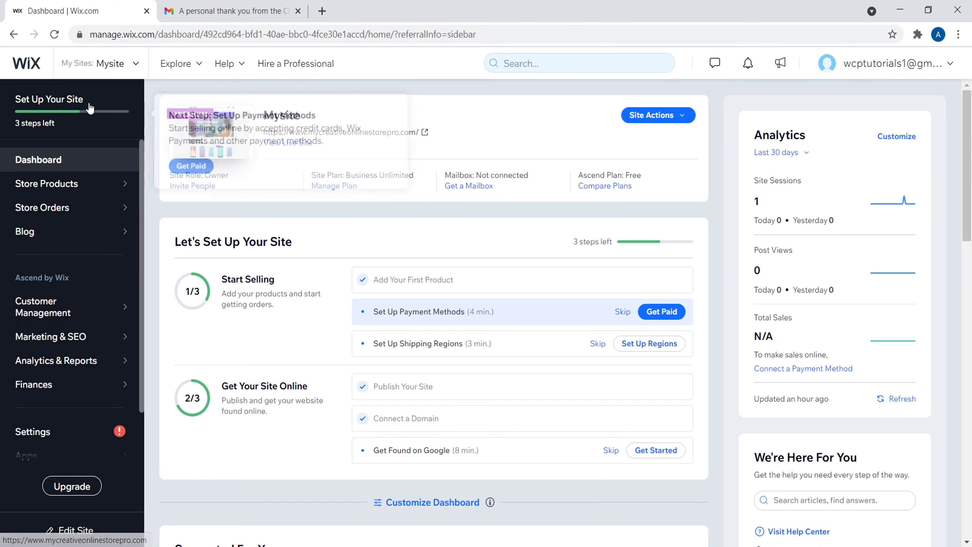
- Launch the Modalyst dropshipping app from Find Products to Sell and glance at its thank-you email in Gmail before returning to Modalyst
mouse_move(63, 185)
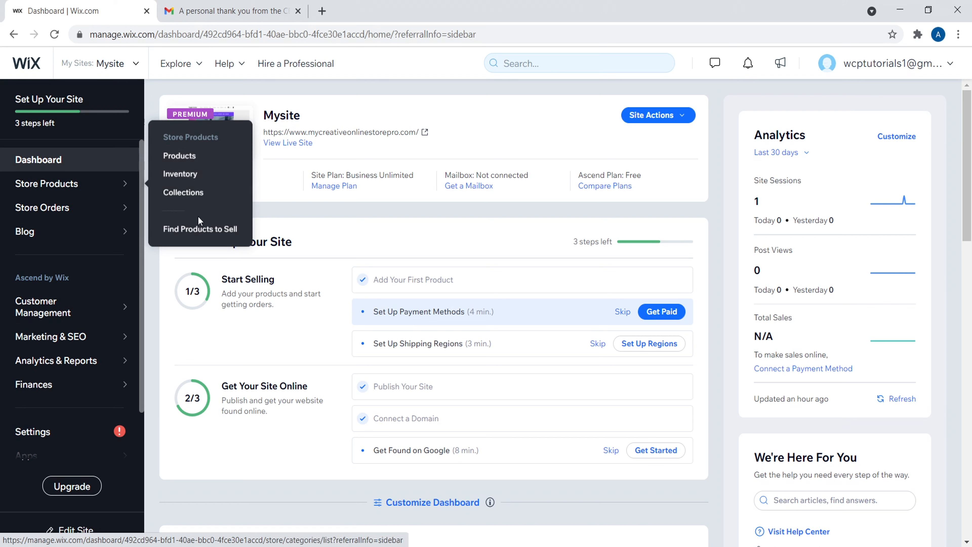
click(207, 232)
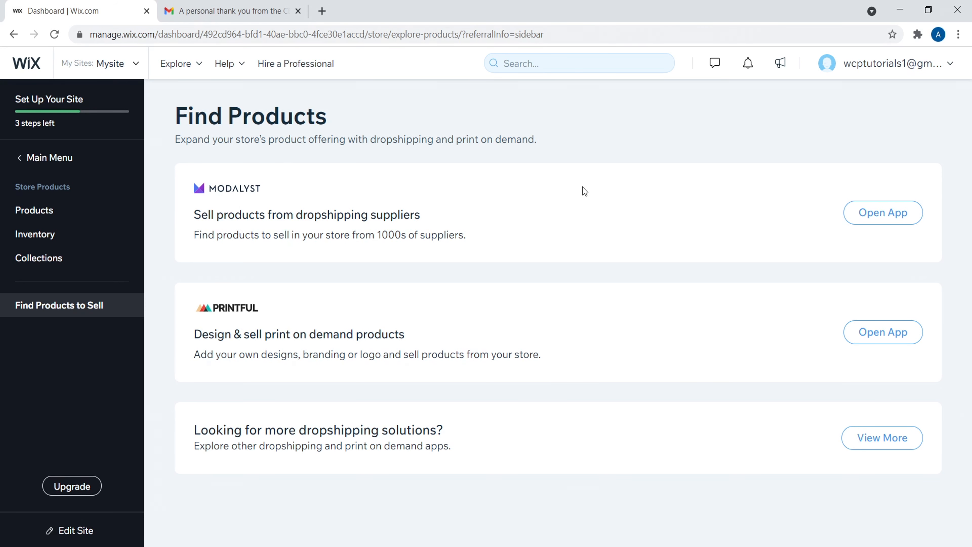
click(870, 219)
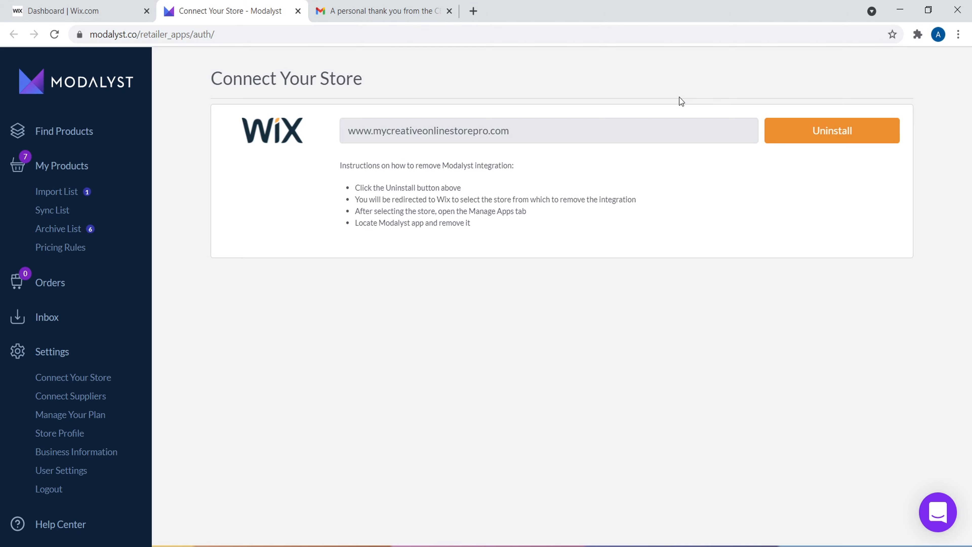
click(377, 11)
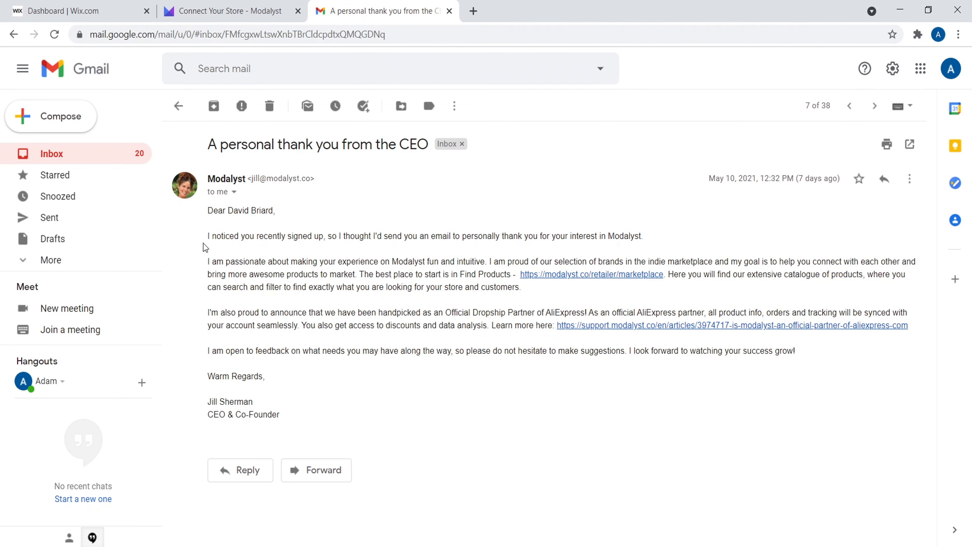
click(237, 8)
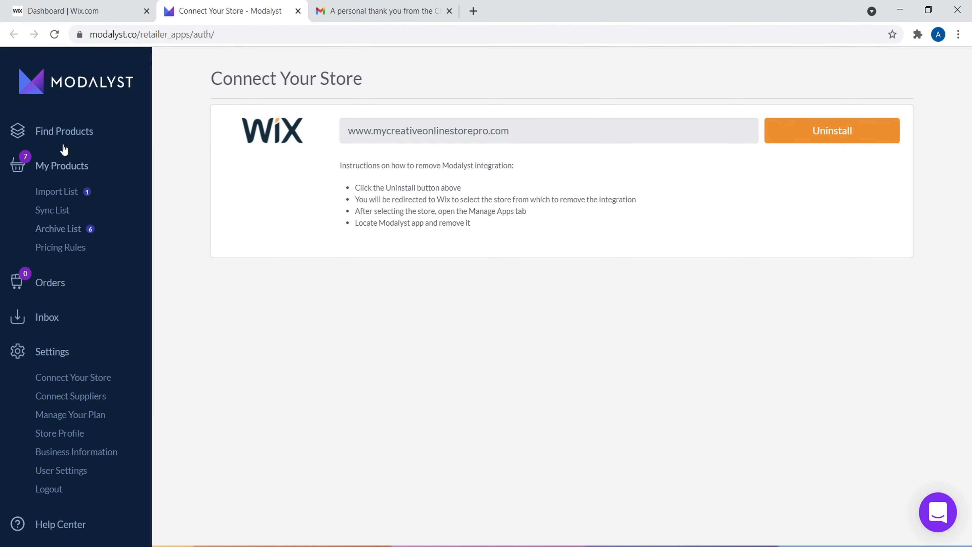
- Examine Modalyst's Pricing Rules, including the Name Brands price markup and shipping rate settings
click(66, 134)
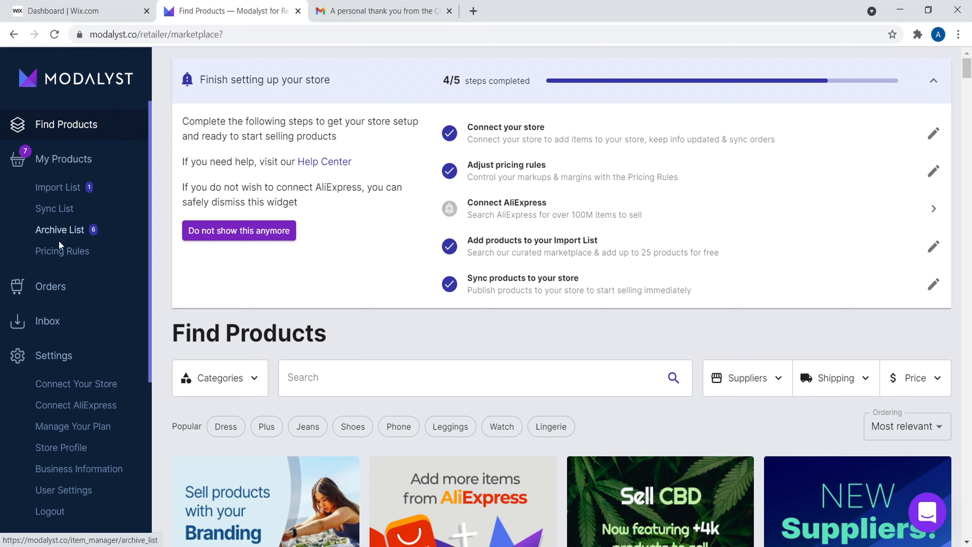
click(59, 257)
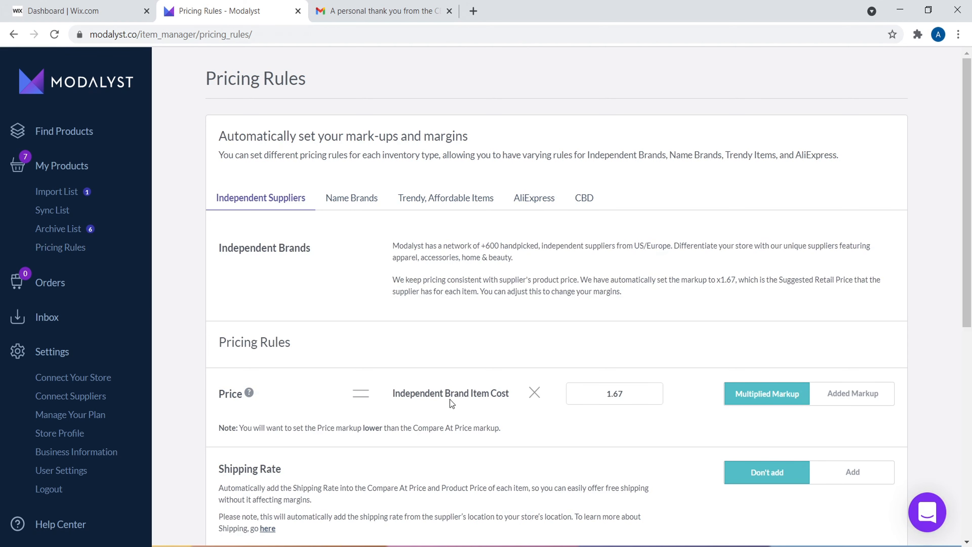
click(347, 210)
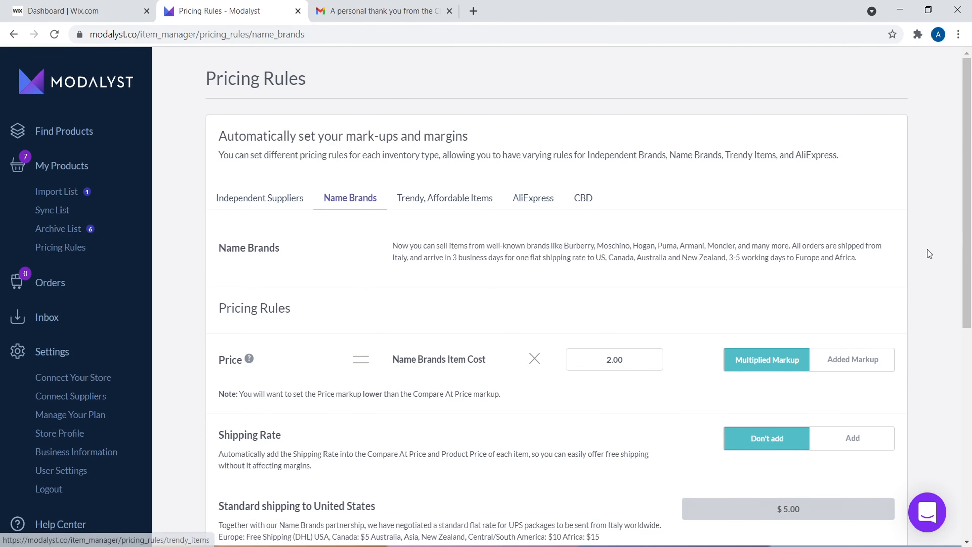
scroll(945, 276, down, 5)
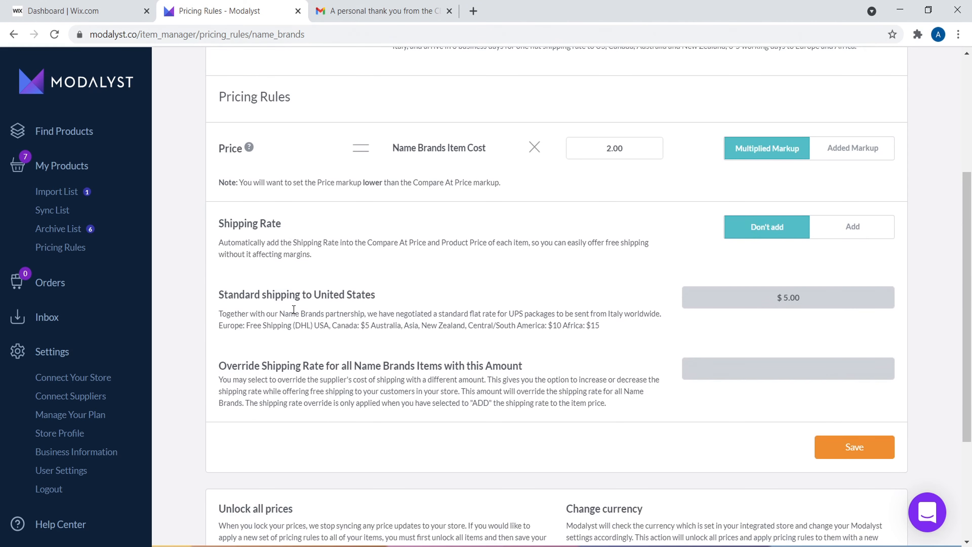
drag(971, 305, 971, 166)
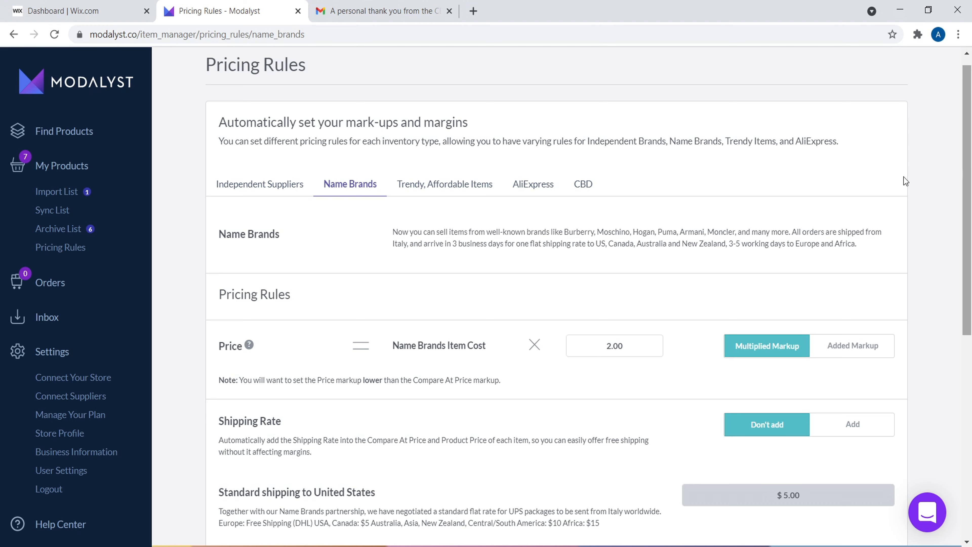
- Return to Find Products and look through the full list of product categories
click(85, 133)
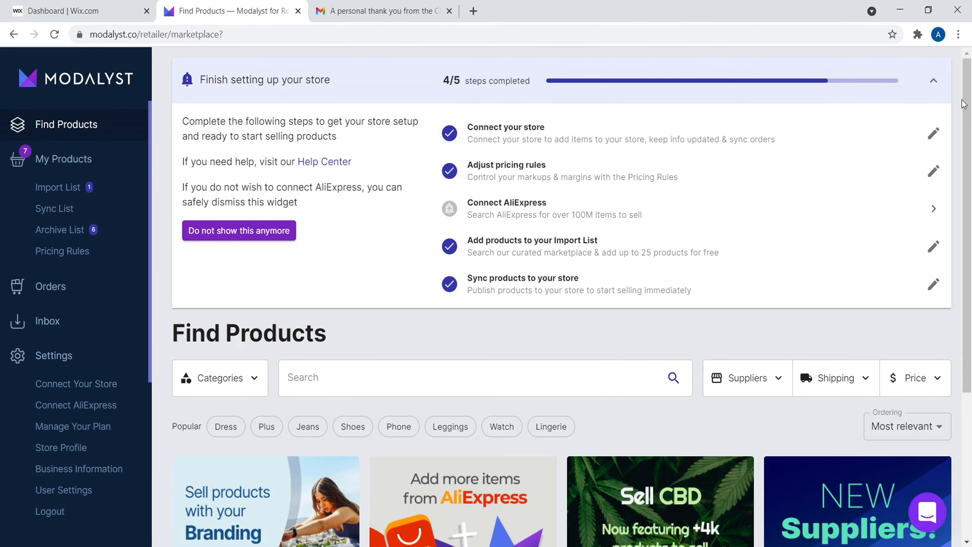
scroll(970, 94, down, 2)
click(479, 261)
click(219, 274)
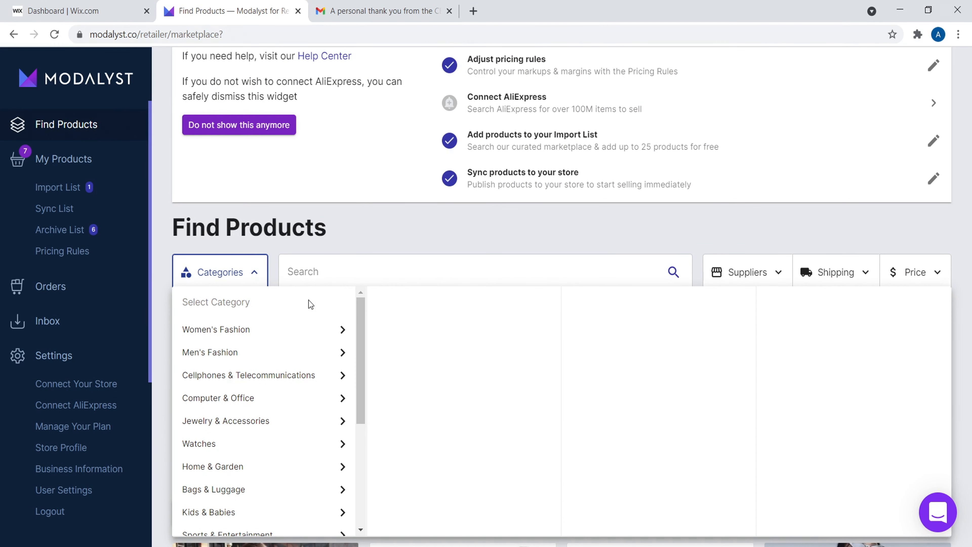
drag(360, 314, 366, 210)
click(366, 209)
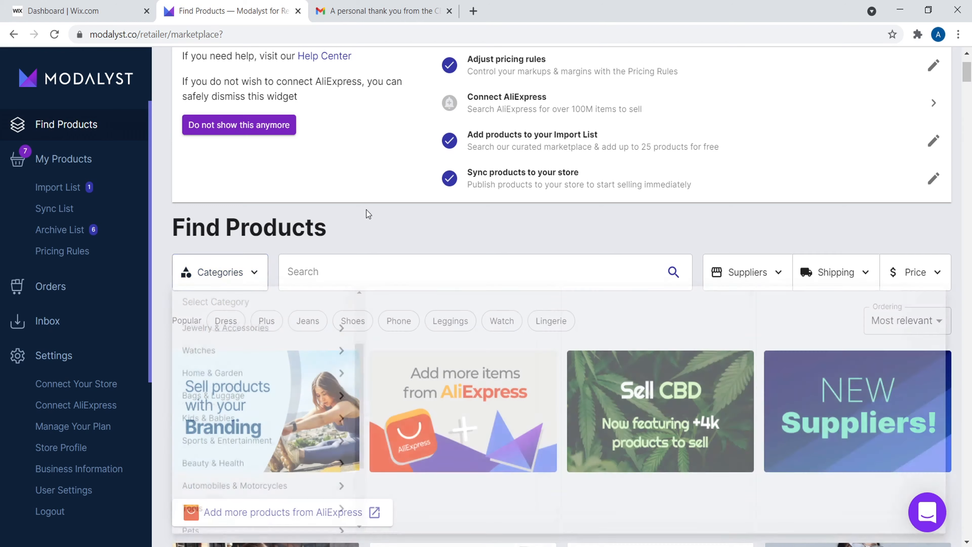
click(256, 272)
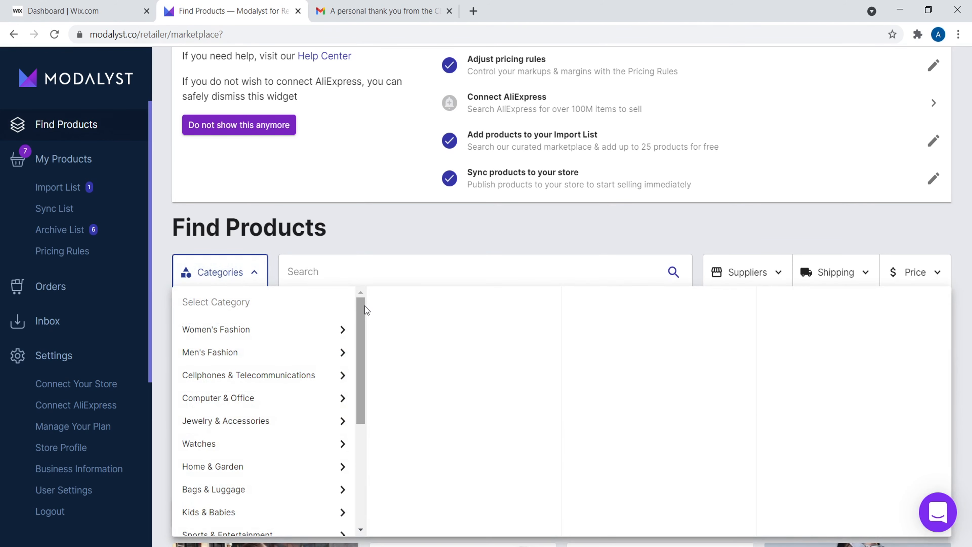
drag(365, 307, 364, 441)
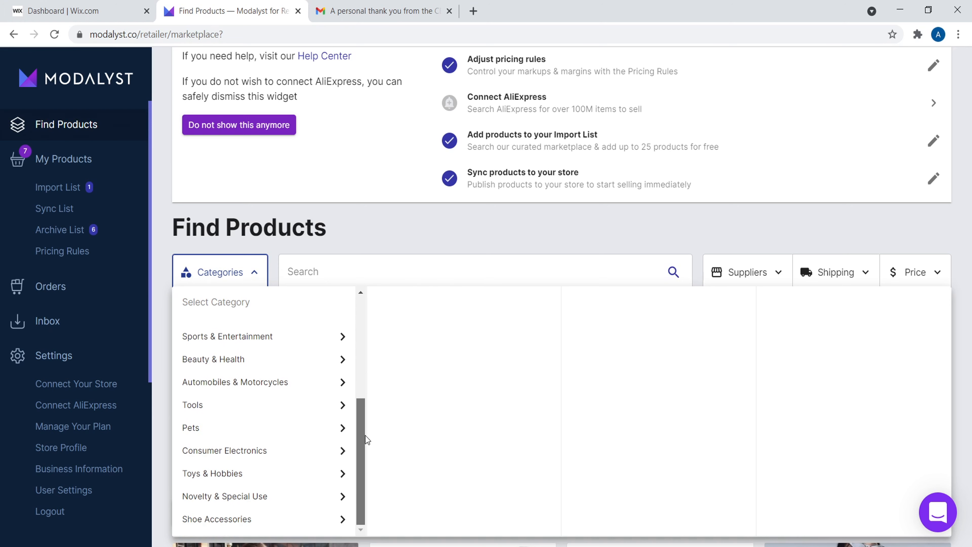
click(340, 497)
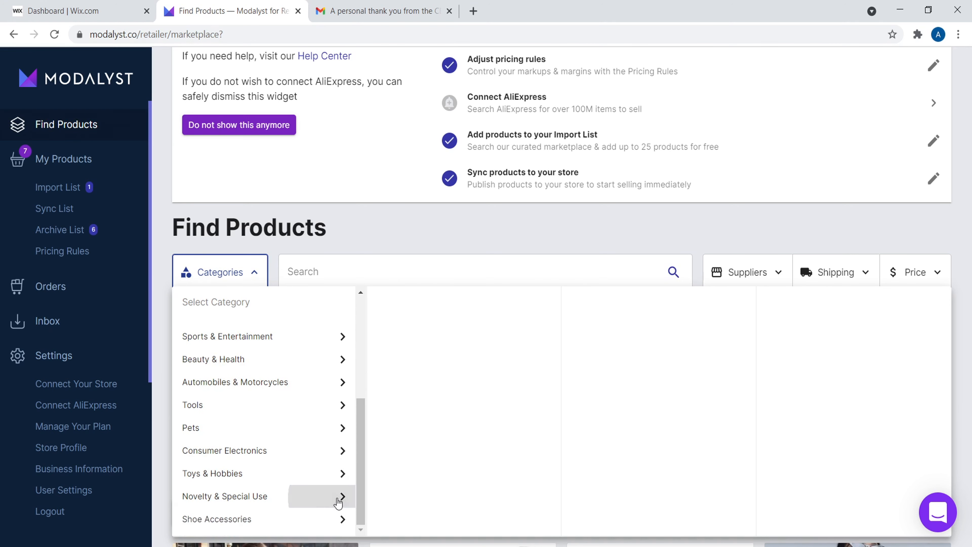
- Search the marketplace for "phone" and add the Anti Slip Elastic Band Strap cell phone holder to the Import List
click(397, 232)
text(phone)
key(Return)
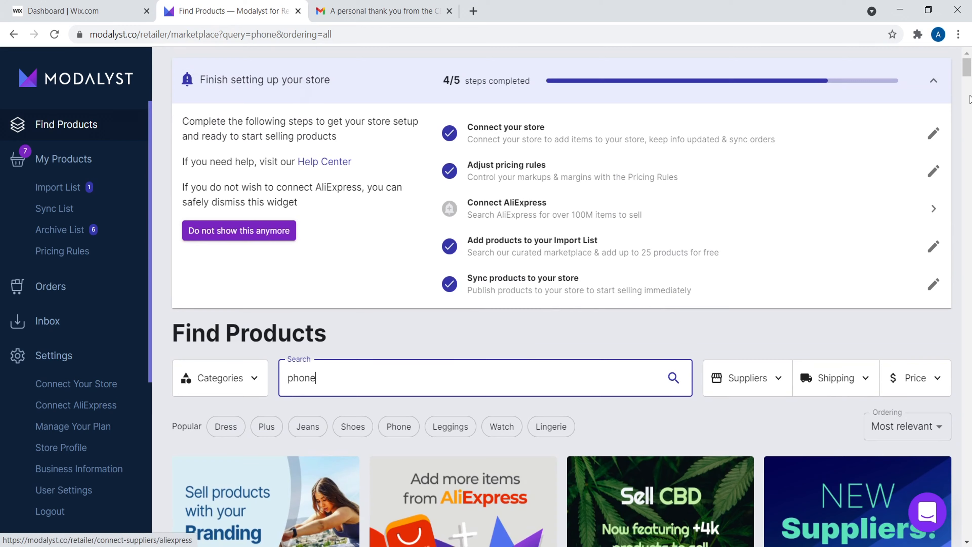
drag(969, 65, 969, 90)
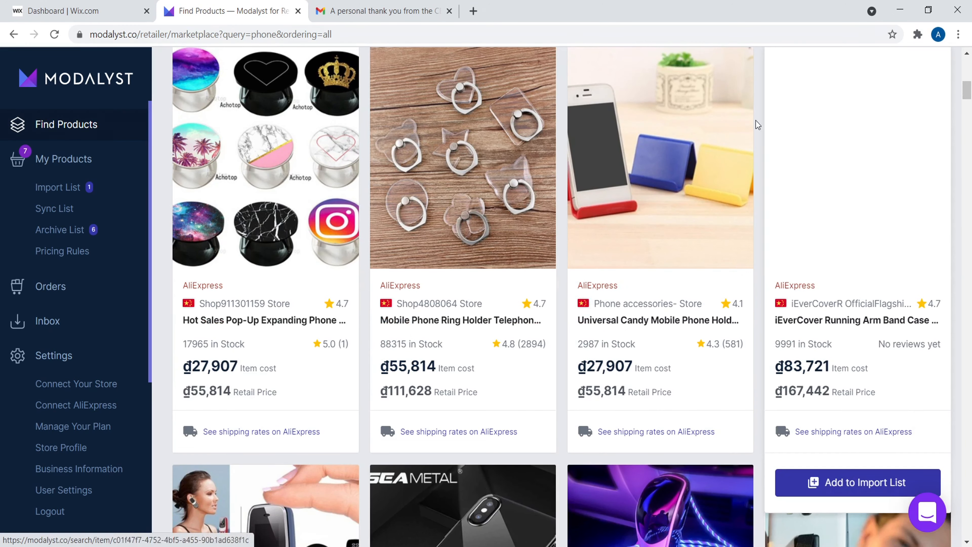
drag(968, 90, 969, 106)
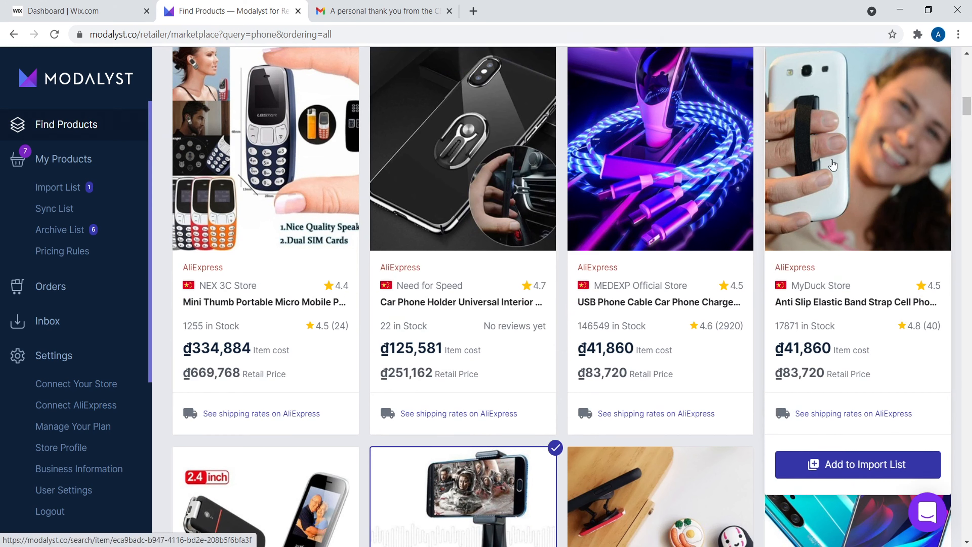
click(845, 466)
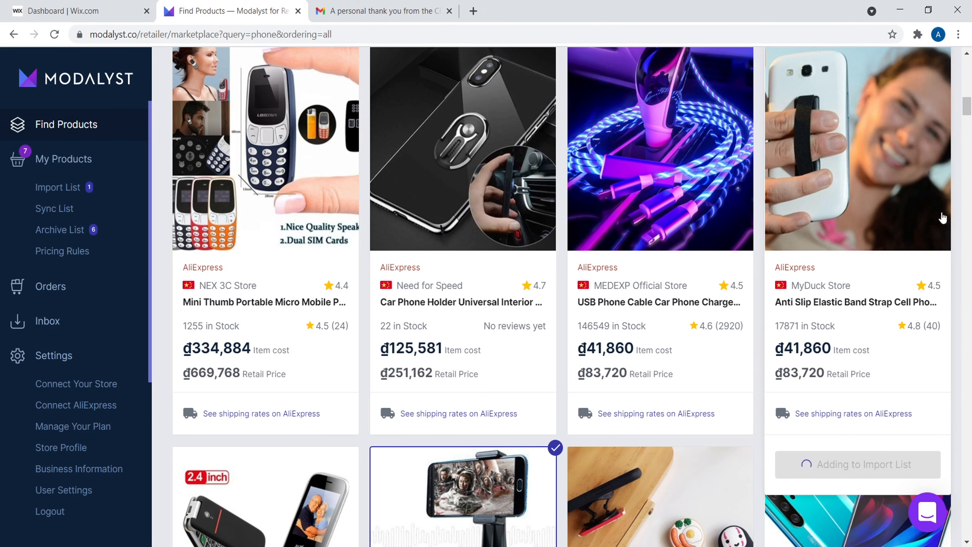
- Add the Artfone Flip 2.4" phone and the P33 Smart Phone 5 Inch to the Import List
scroll(970, 106, down, 6)
mouse_move(284, 157)
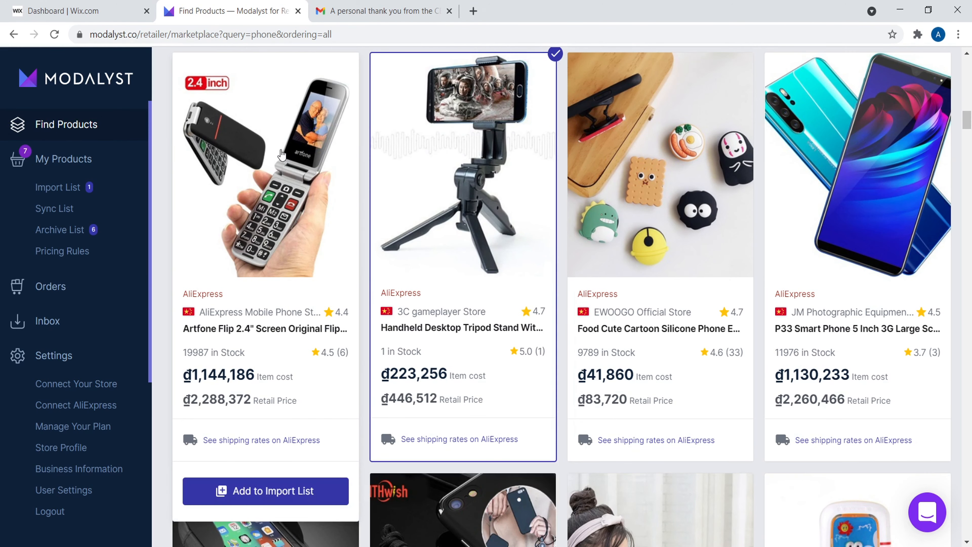
click(270, 493)
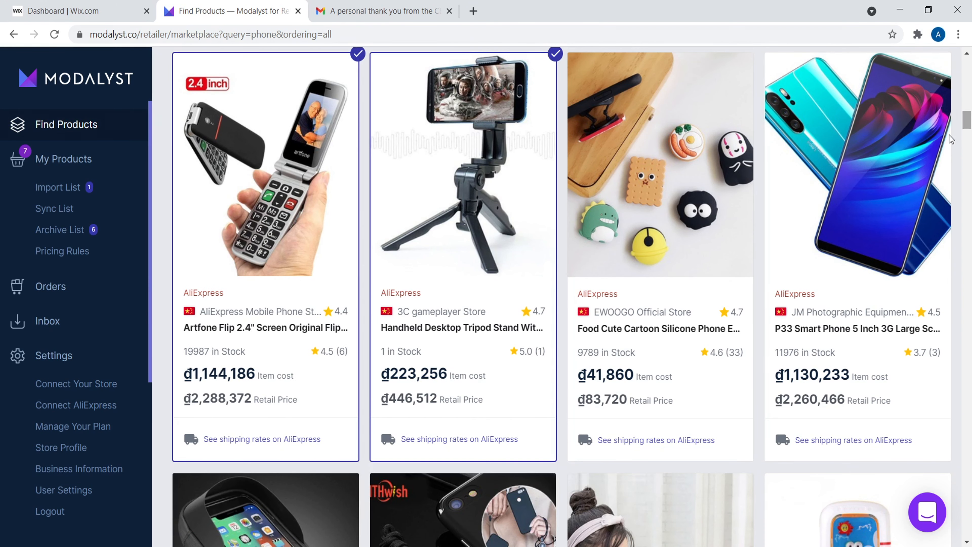
mouse_move(850, 280)
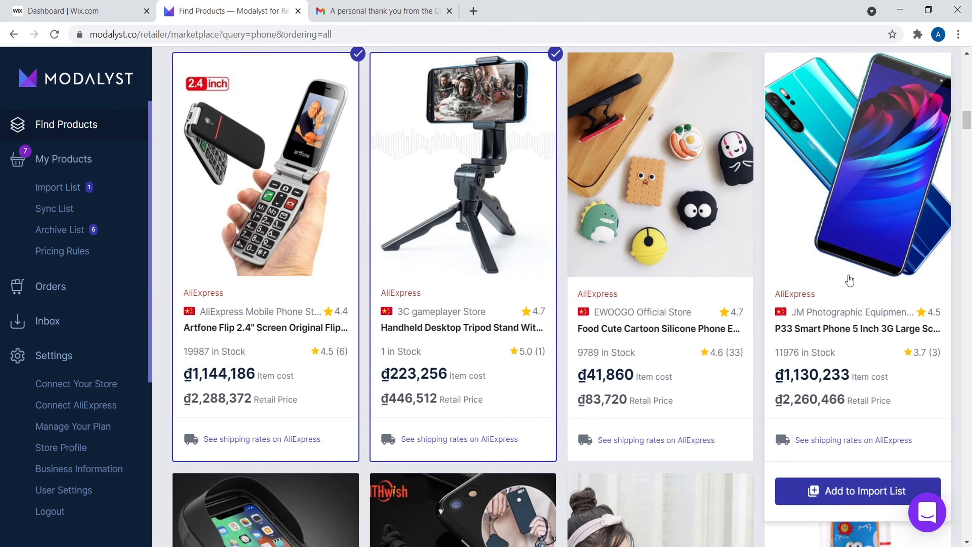
click(846, 493)
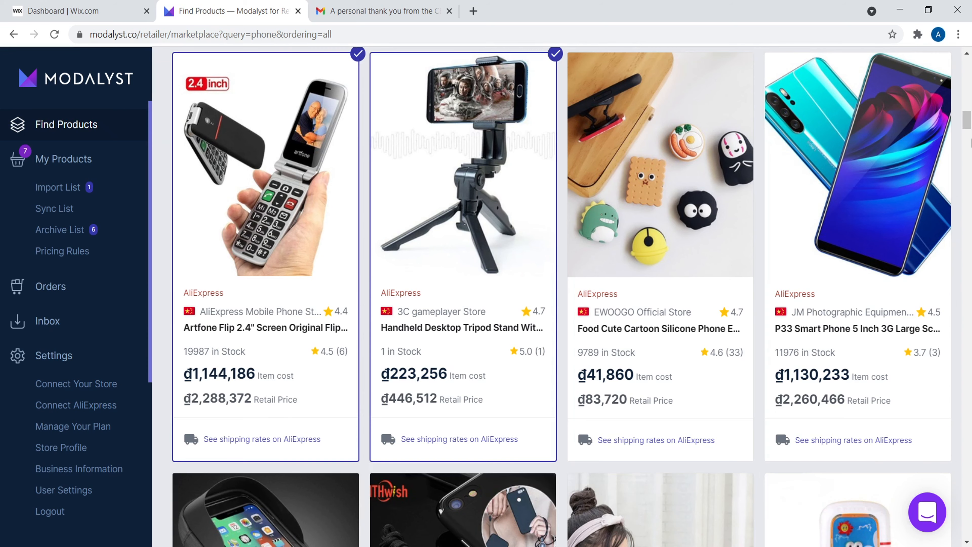
- Review the products in the Import List and view the pricing details of the Handheld Desktop Tripod Stand
drag(967, 119, 242, 73)
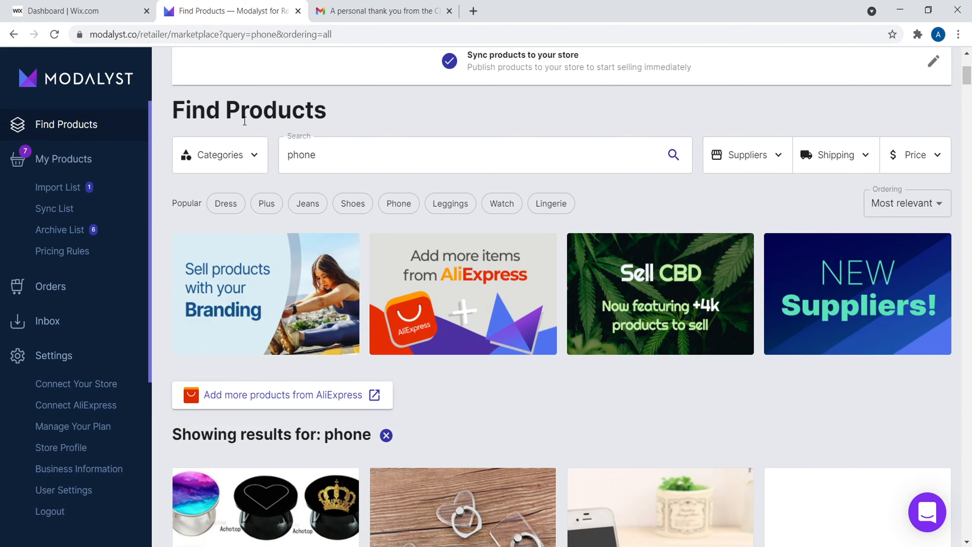
click(58, 187)
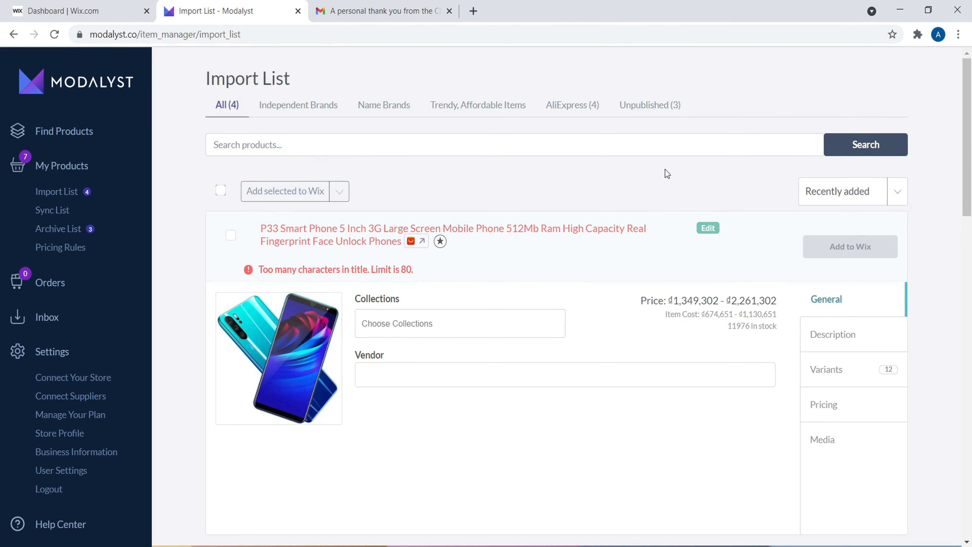
drag(969, 100, 971, 397)
scroll(432, 436, up, 2)
scroll(431, 436, down, 3)
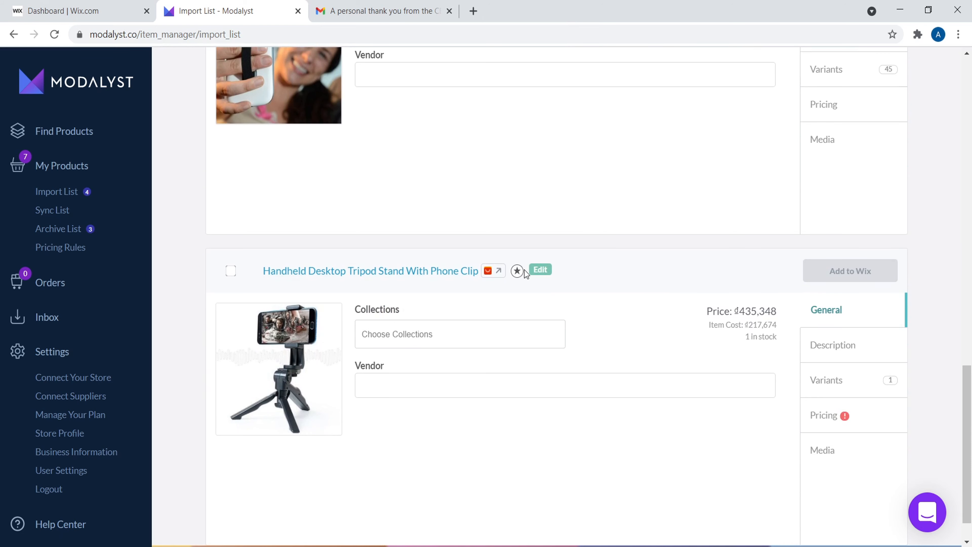
click(823, 415)
scroll(970, 433, up, 8)
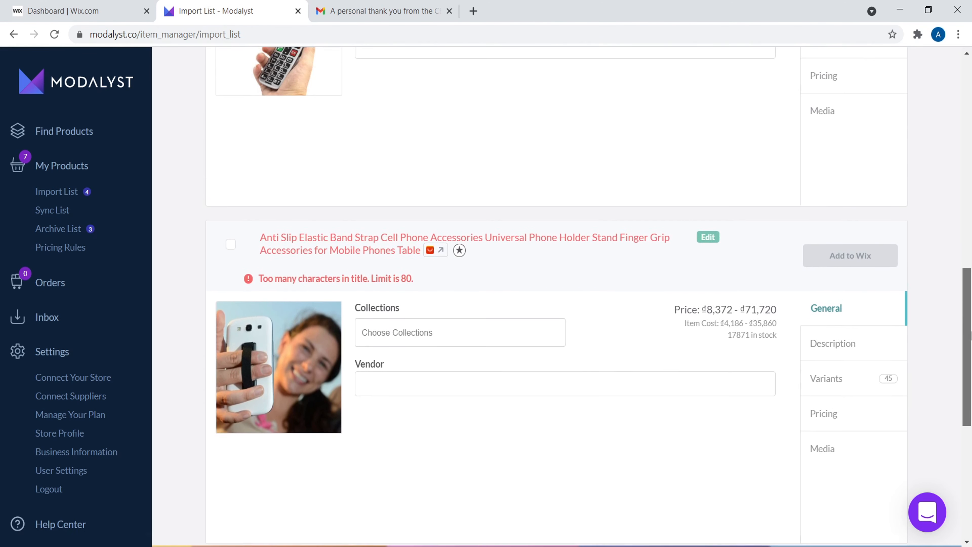
scroll(473, 165, up, 8)
scroll(487, 207, up, 8)
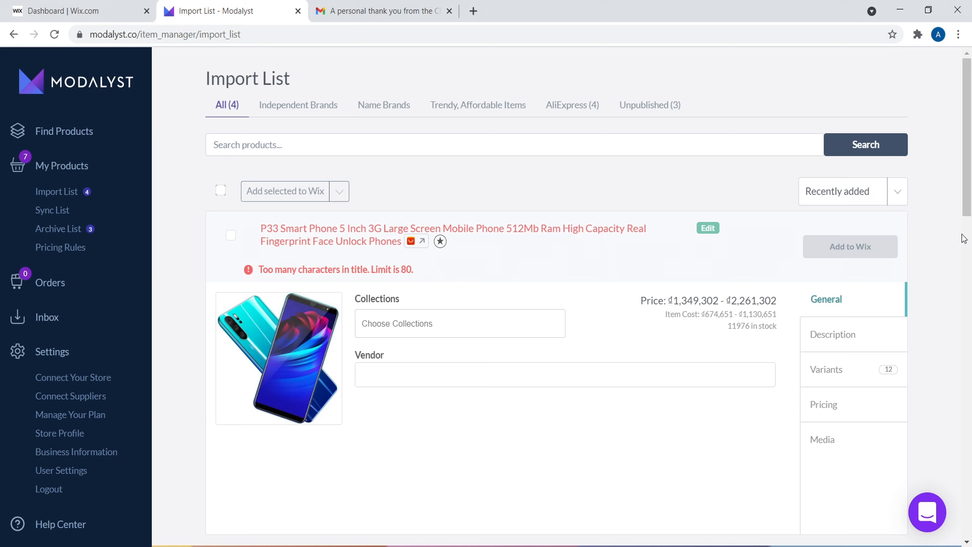
- Select the Handheld Desktop Tripod Stand in the Import List and try to add the selection to Wix
drag(968, 174, 971, 497)
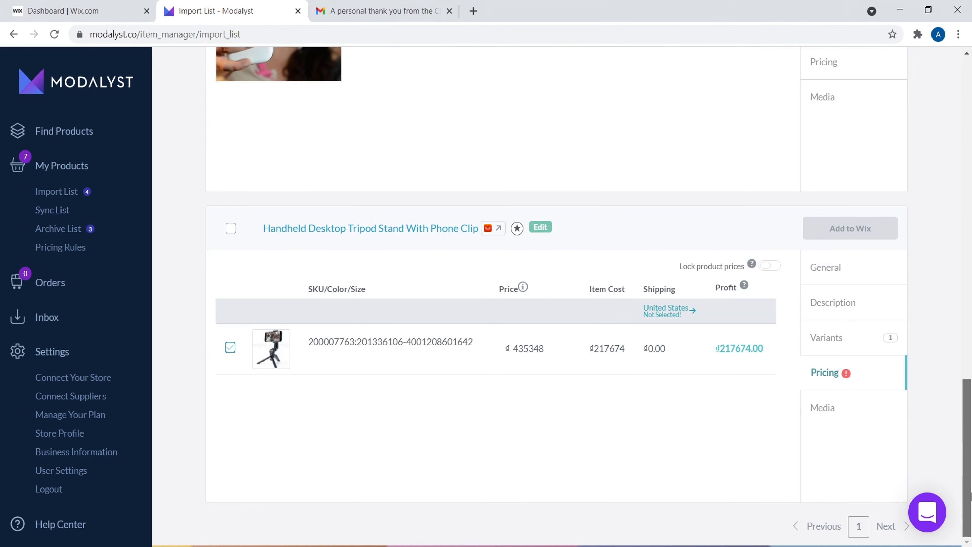
scroll(222, 191, up, 20)
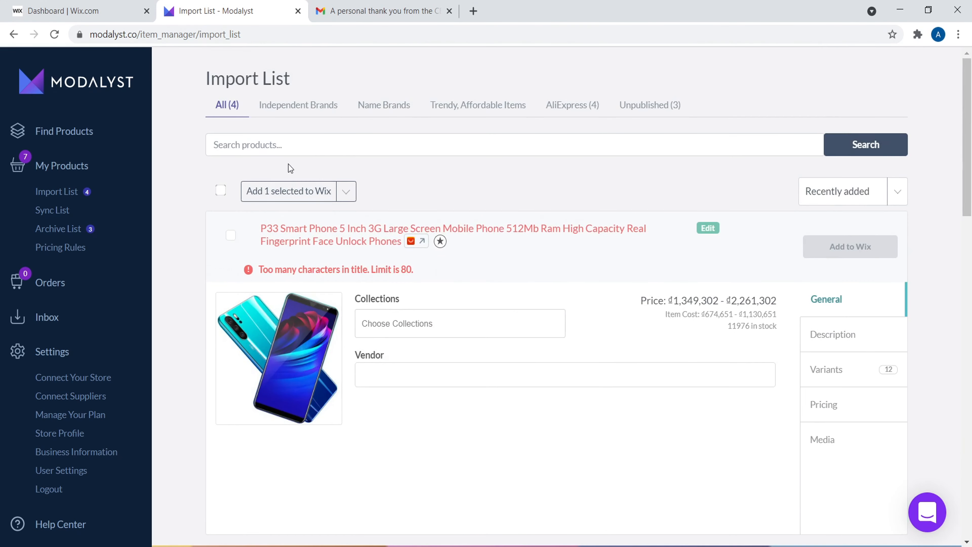
click(309, 192)
click(481, 367)
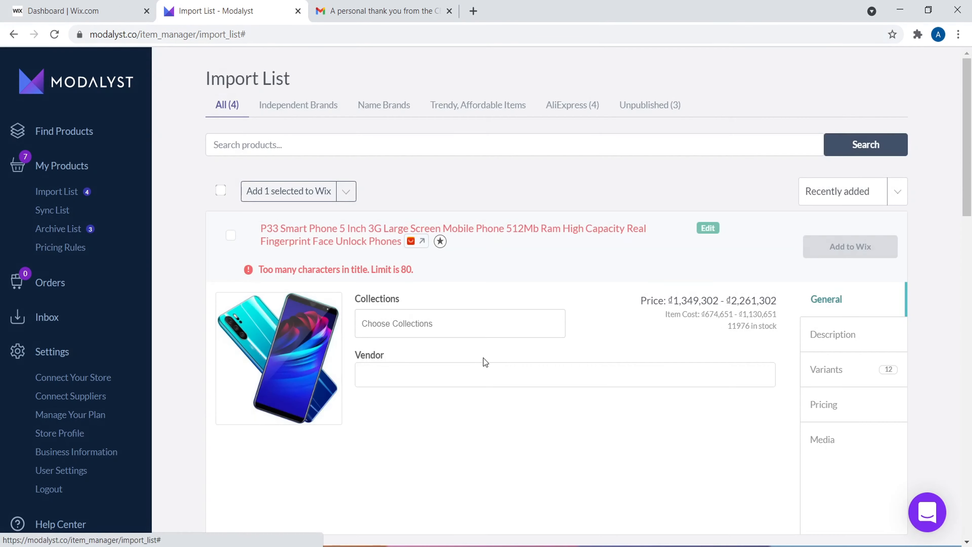
- Shorten the P33 Smart Phone's title by deleting the text from "512Mb Ram" onward and save it
drag(967, 115, 969, 135)
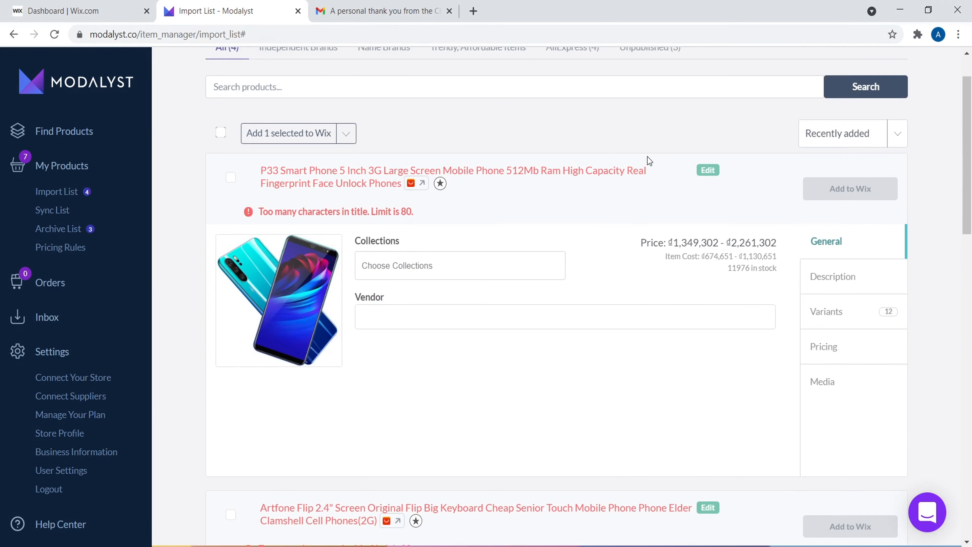
click(708, 170)
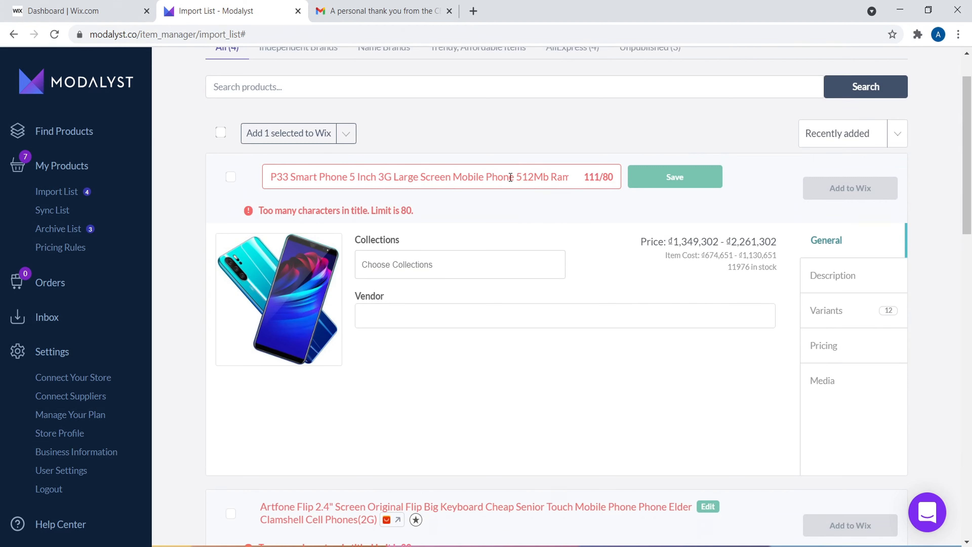
drag(517, 177, 629, 187)
key(BackSpace)
click(665, 185)
scroll(711, 257, down, 6)
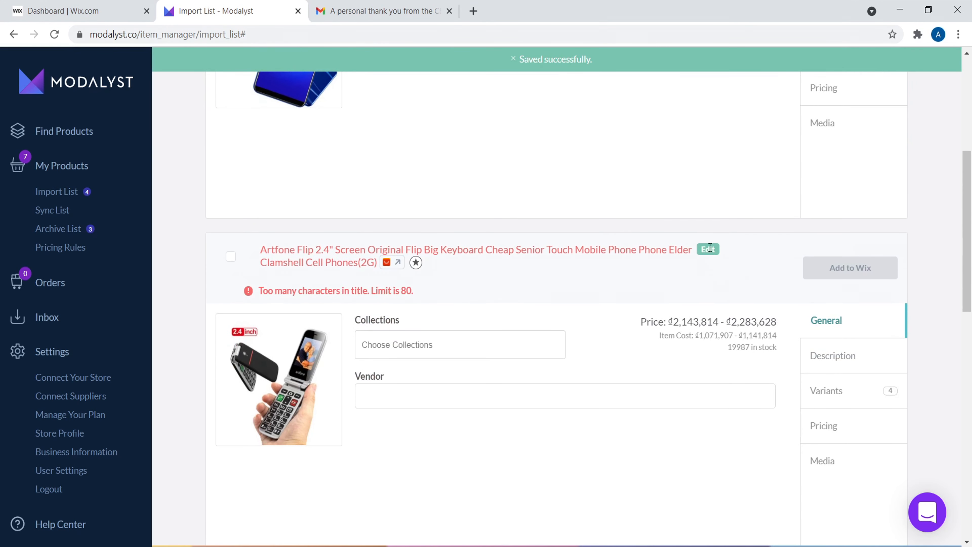
- Shorten the Artfone Flip phone's title by deleting everything after "Cheap Senior" and save it
click(711, 247)
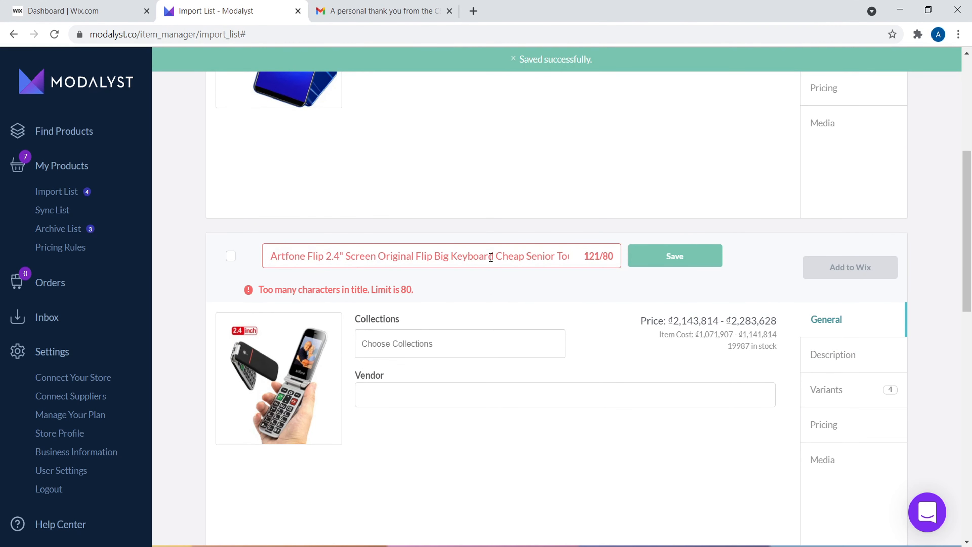
drag(555, 257, 725, 256)
key(BackSpace)
click(675, 262)
- Shorten the Anti Slip Elastic Band Strap's title to "Anti Slip Elastic Band Strap Cell Phone Accessories" and save it
scroll(709, 214, down, 6)
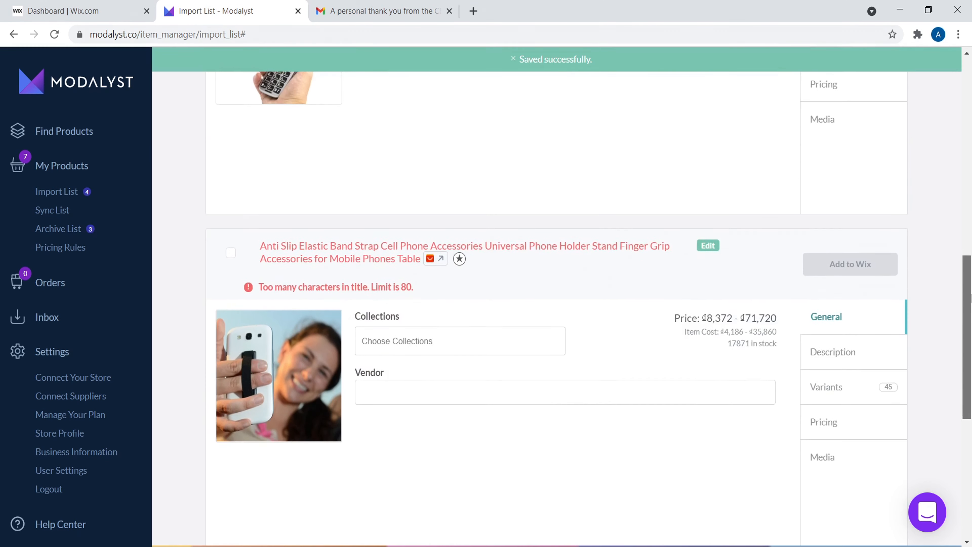
click(707, 202)
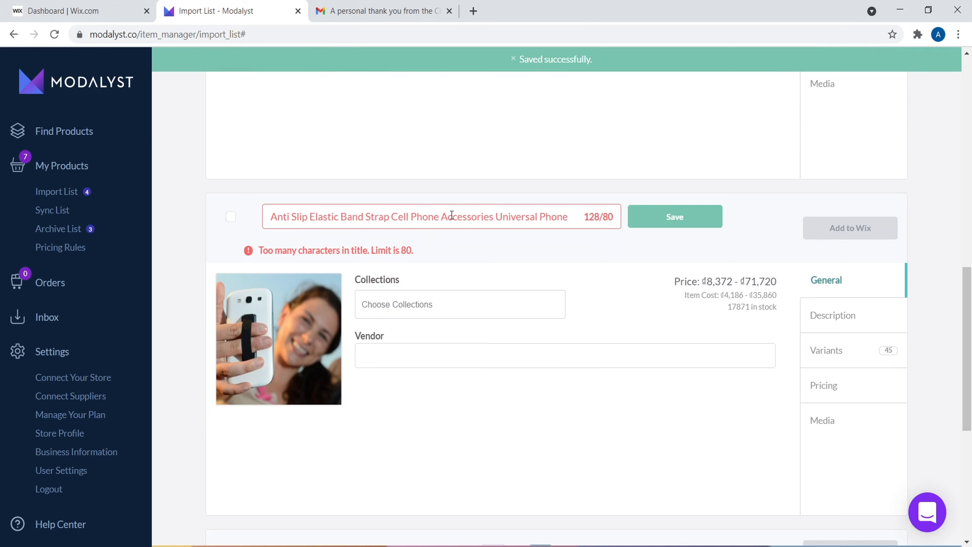
drag(493, 219, 692, 234)
key(BackSpace)
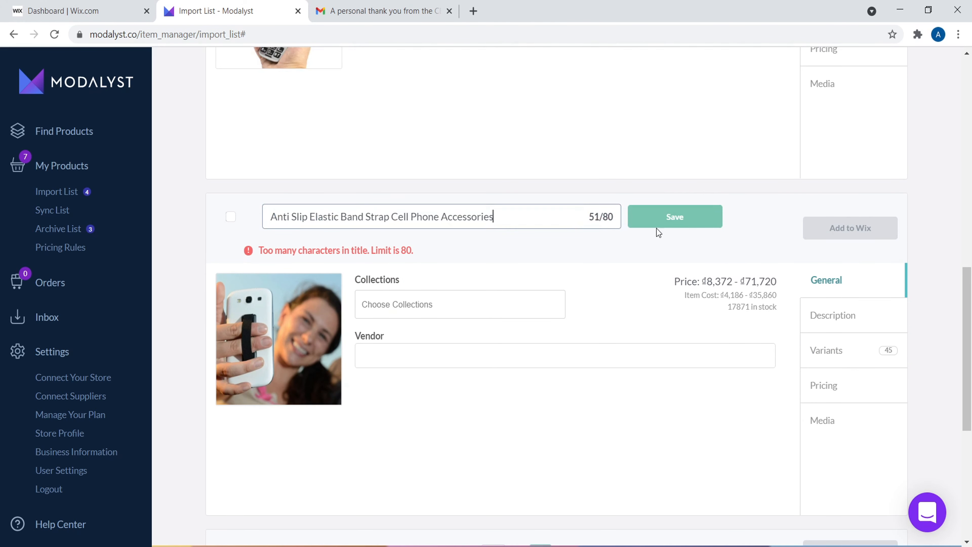
click(667, 222)
- Review the Import List filtered by Independent Brands, Name Brands, Trendy, Affordable Items and AliExpress
drag(967, 361, 971, 139)
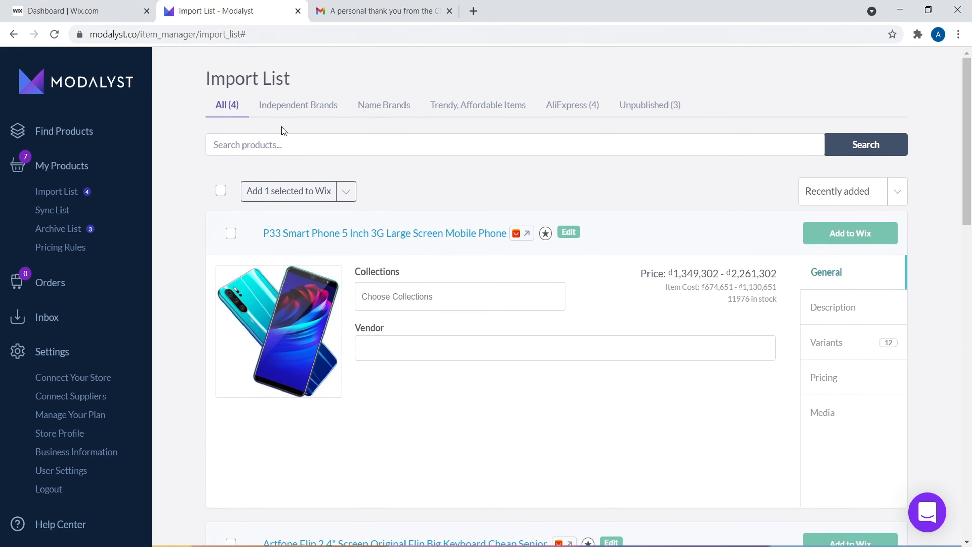
click(289, 105)
click(393, 112)
click(466, 115)
click(576, 114)
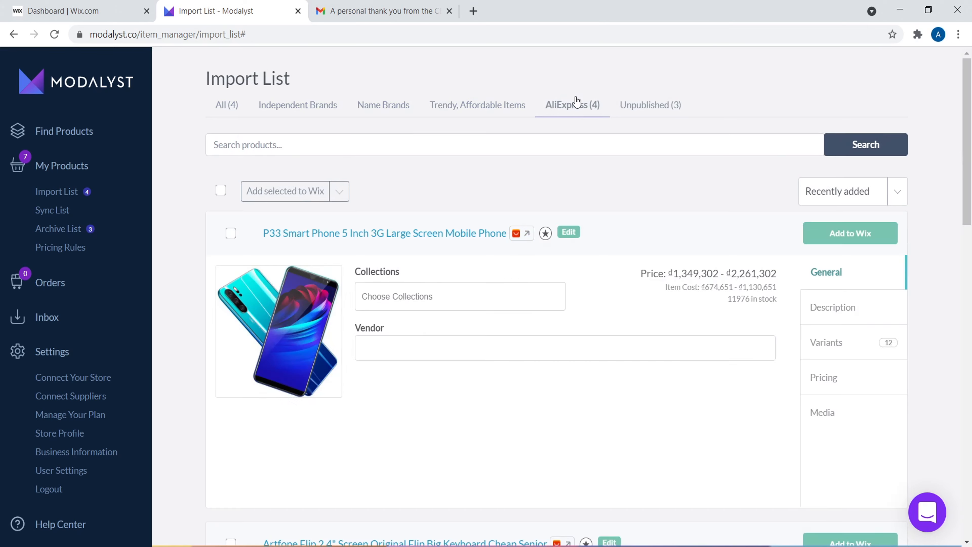
drag(970, 199, 971, 229)
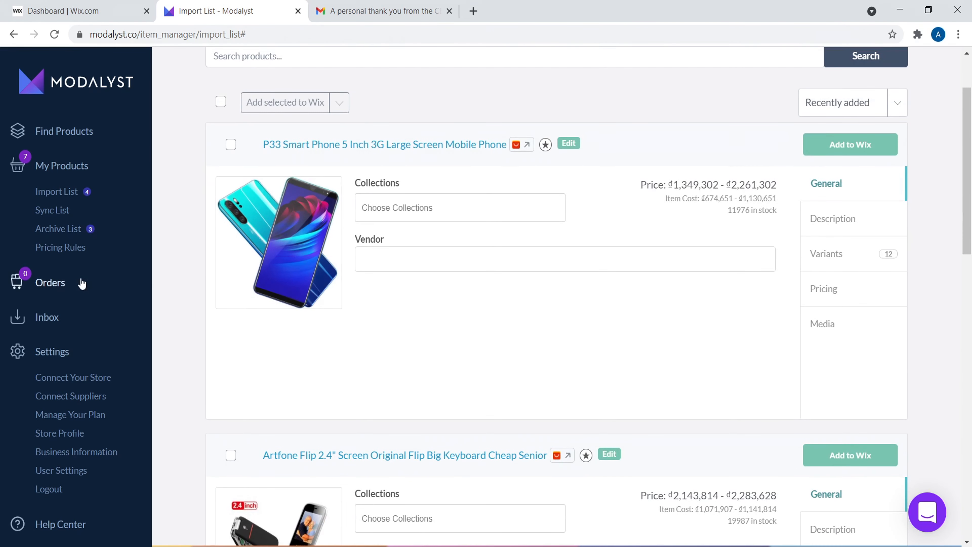
- Review the AliExpress supplier connection options and view the AliExpress Dropshipping Program page, returning to Modalyst
scroll(66, 300, down, 2)
scroll(66, 300, down, 2)
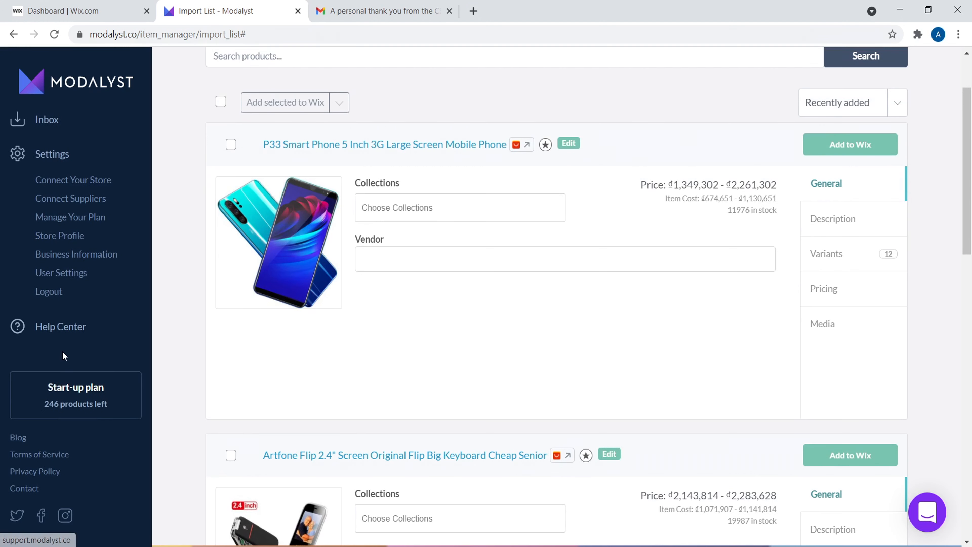
scroll(63, 343, up, 5)
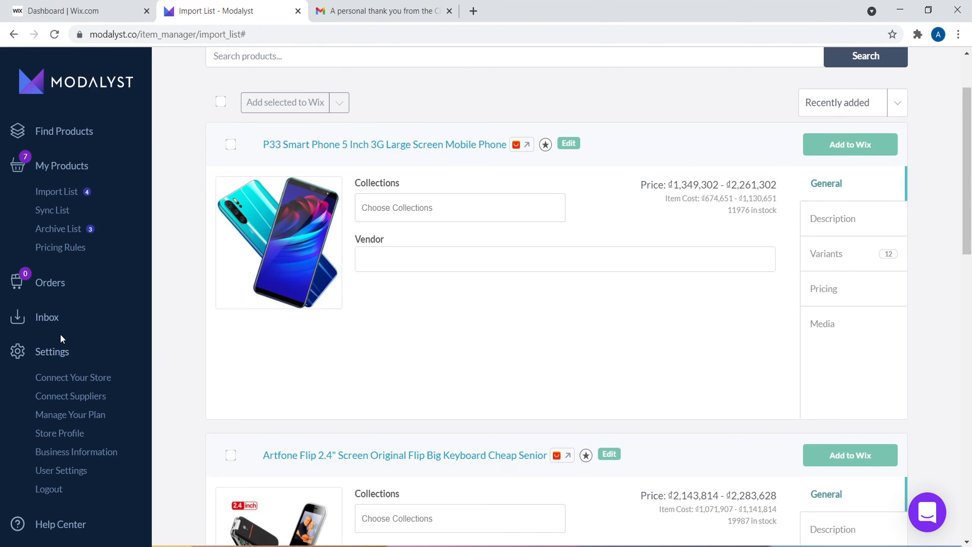
click(69, 400)
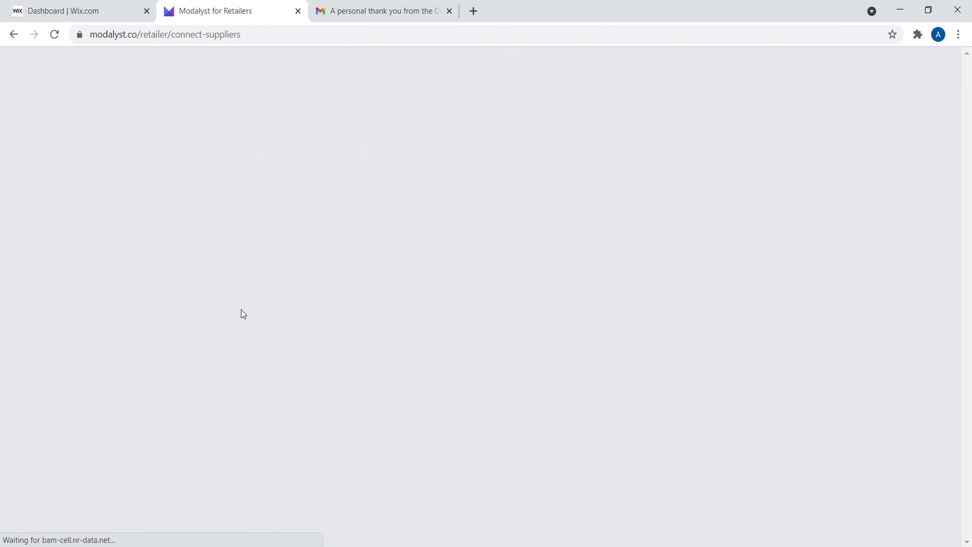
click(696, 265)
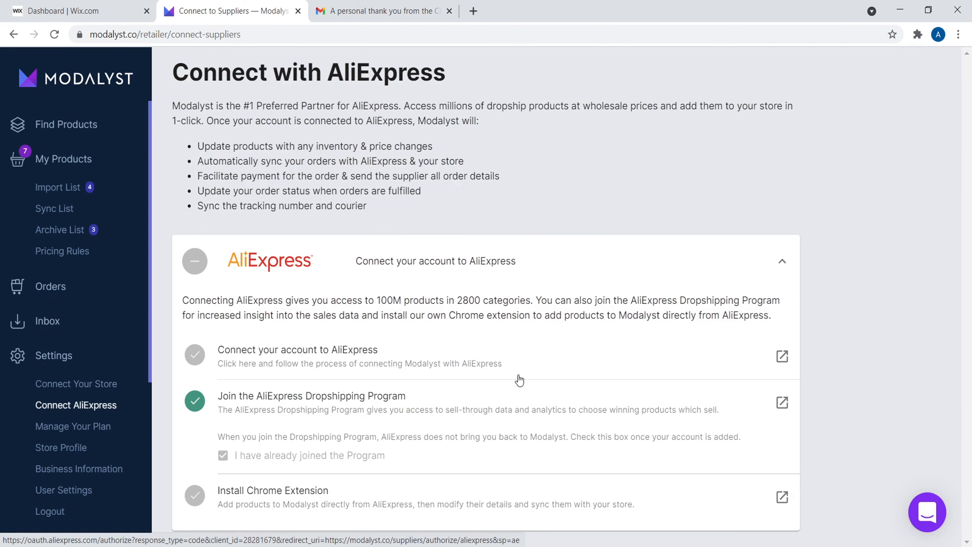
click(332, 405)
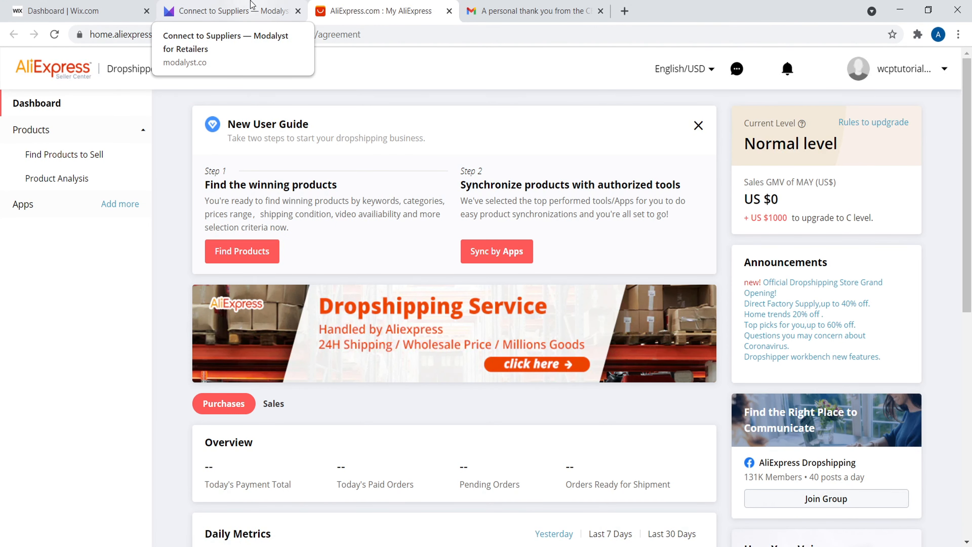
click(230, 11)
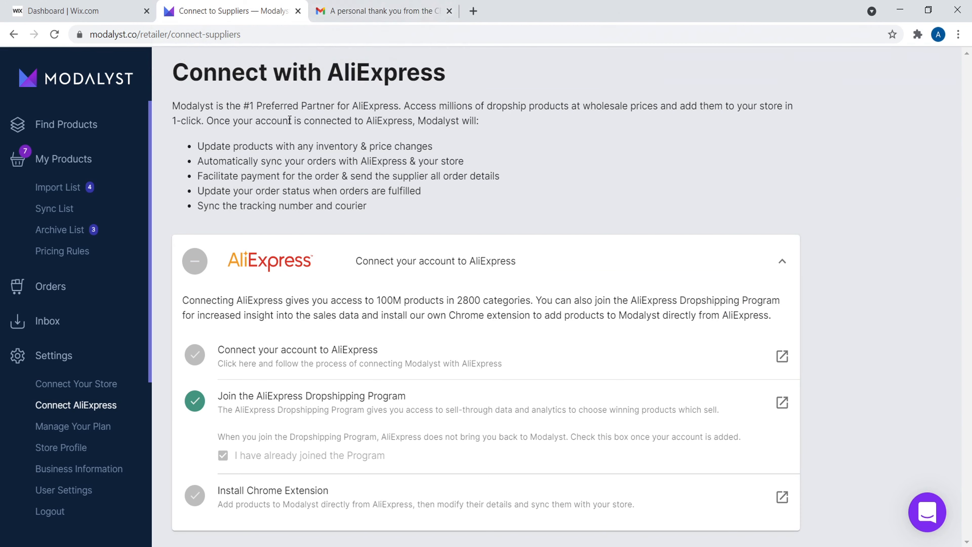
- Select all products in the Import List, add them to Wix and dismiss the export notice
click(75, 195)
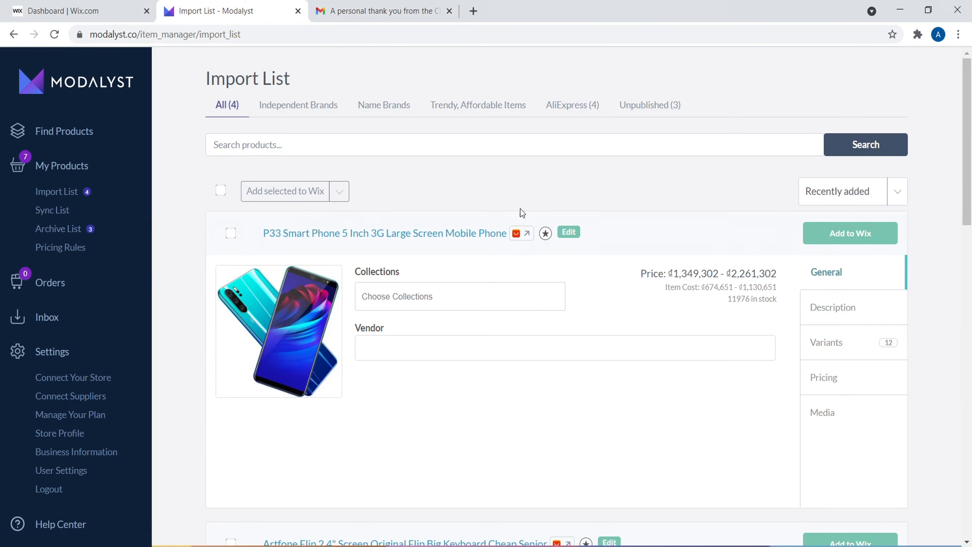
mouse_move(971, 144)
mouse_down()
mouse_move(970, 421)
mouse_move(971, 142)
mouse_up()
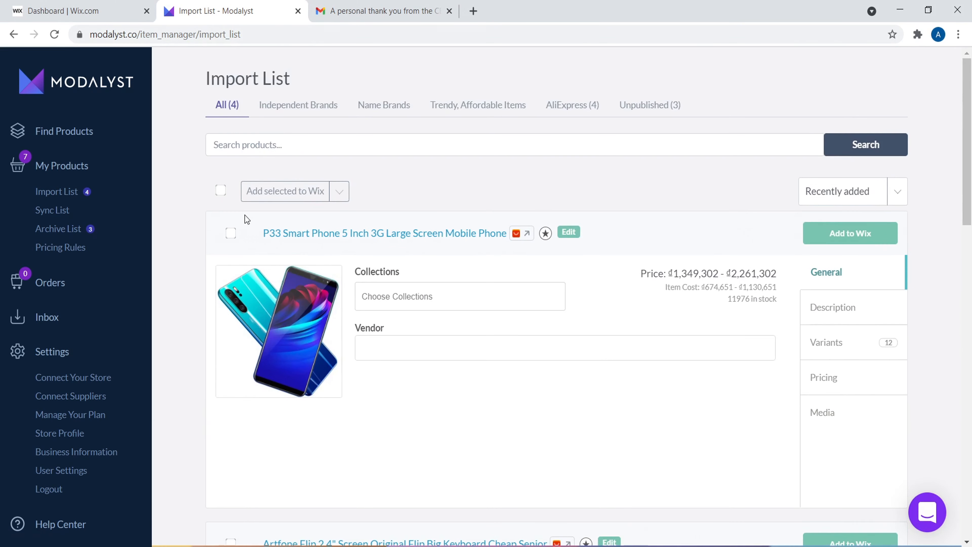
click(224, 192)
click(288, 191)
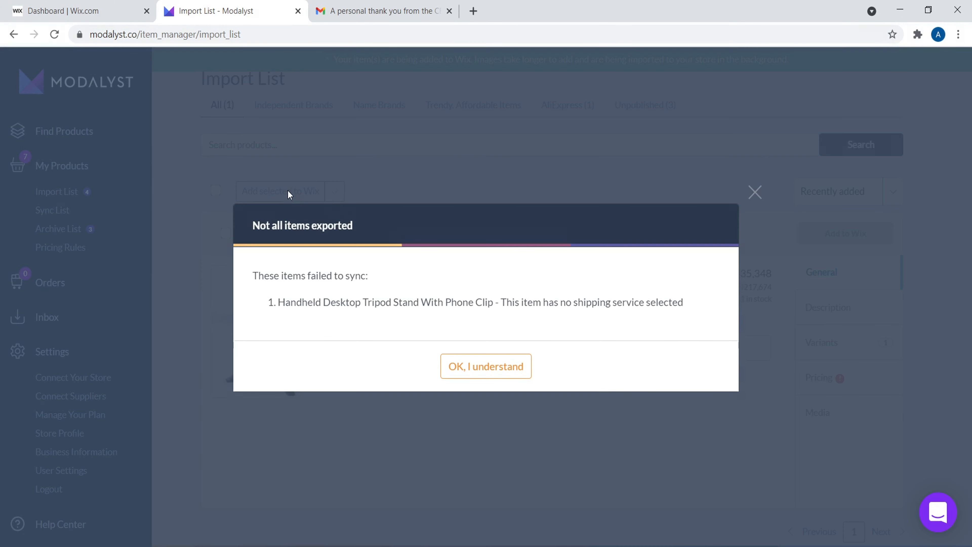
click(487, 372)
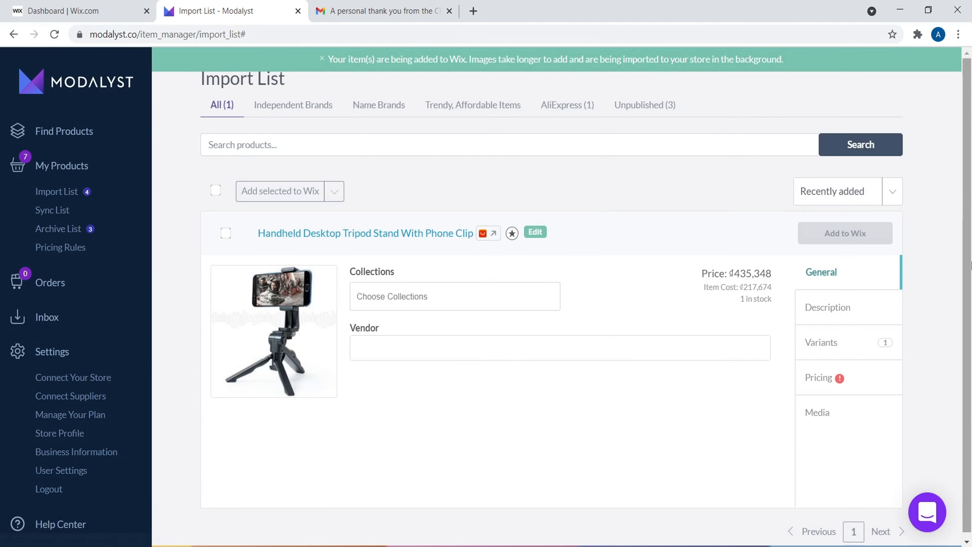
- Open the Sync List and examine the synced products' stock, prices and profit
drag(970, 148, 970, 159)
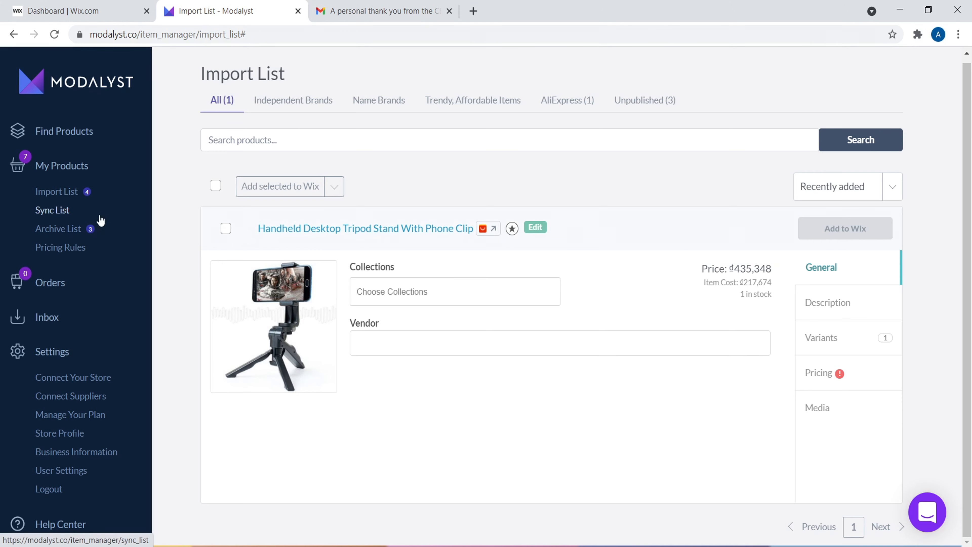
click(55, 210)
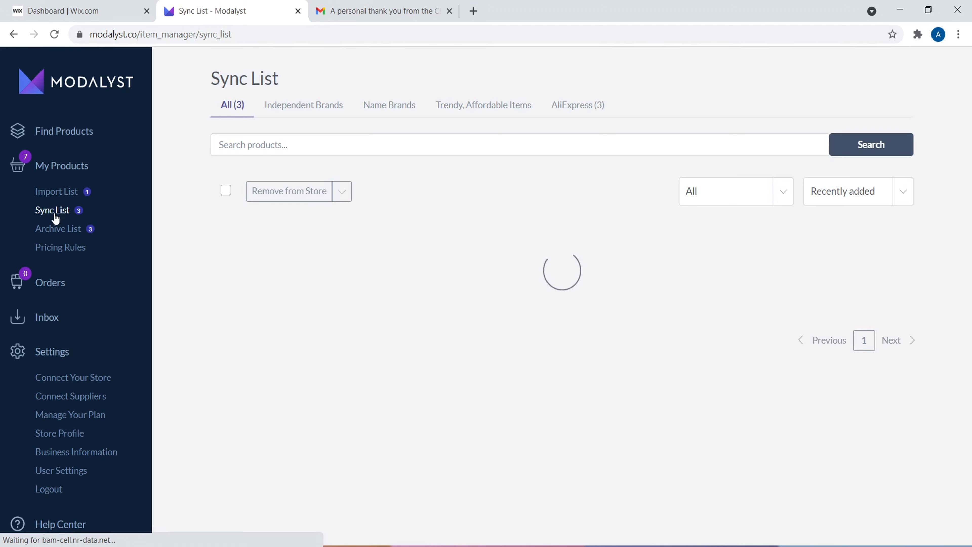
scroll(536, 147, down, 2)
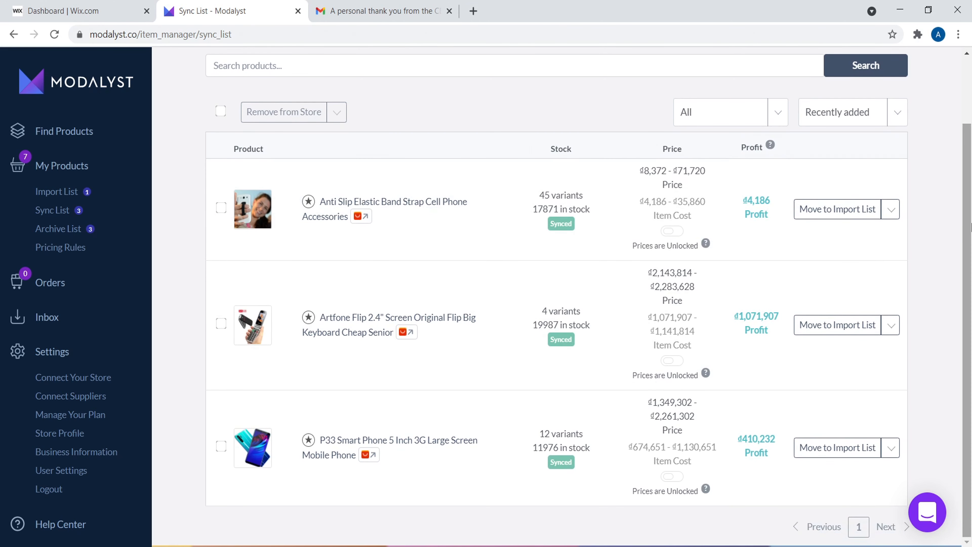
scroll(432, 192, up, 1)
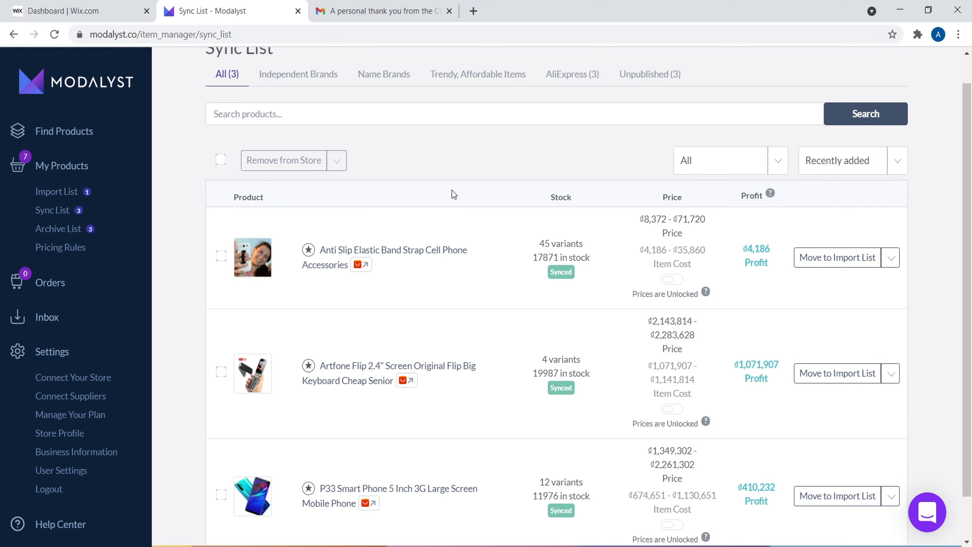
- Switch to the Wix dashboard and open the Artfone Flip 2.4" product from the store's product list
click(65, 5)
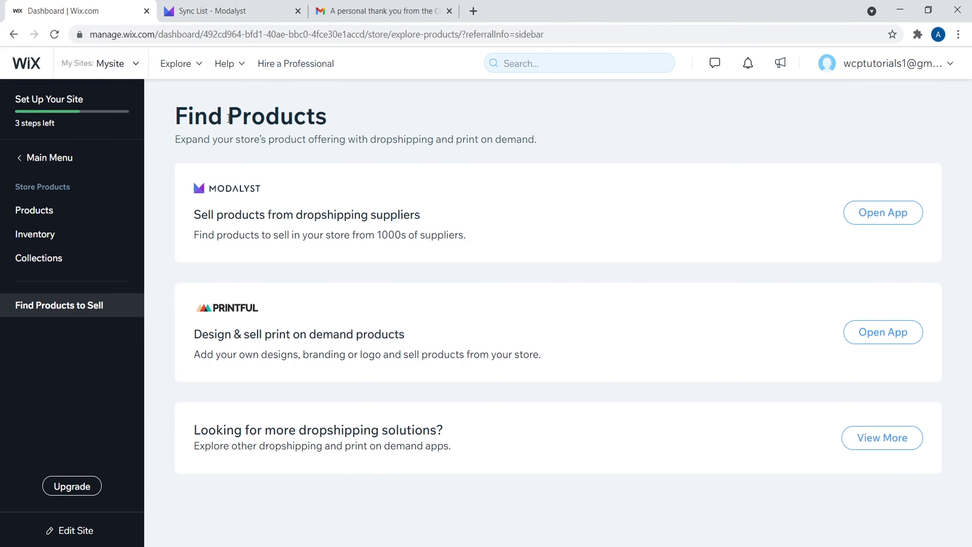
mouse_move(15, 113)
click(31, 159)
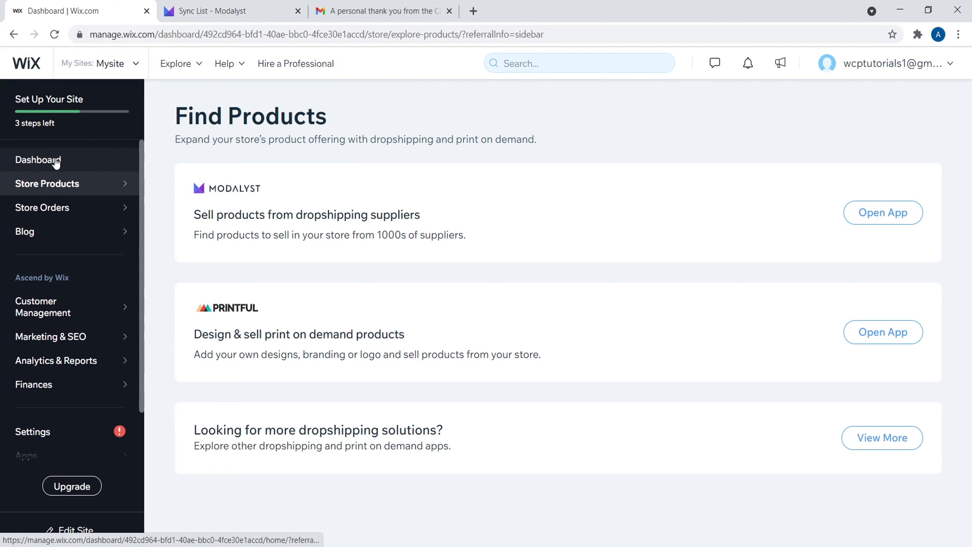
mouse_move(91, 187)
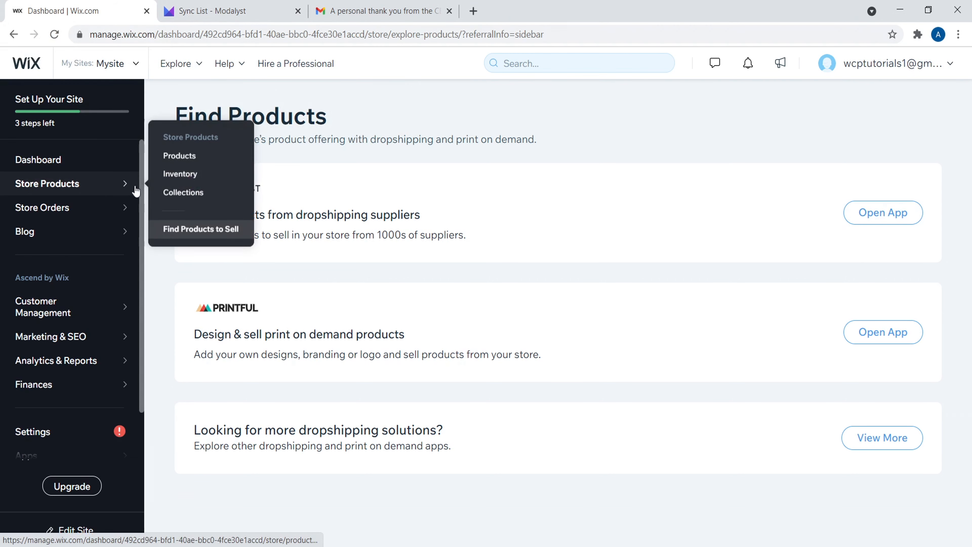
click(175, 159)
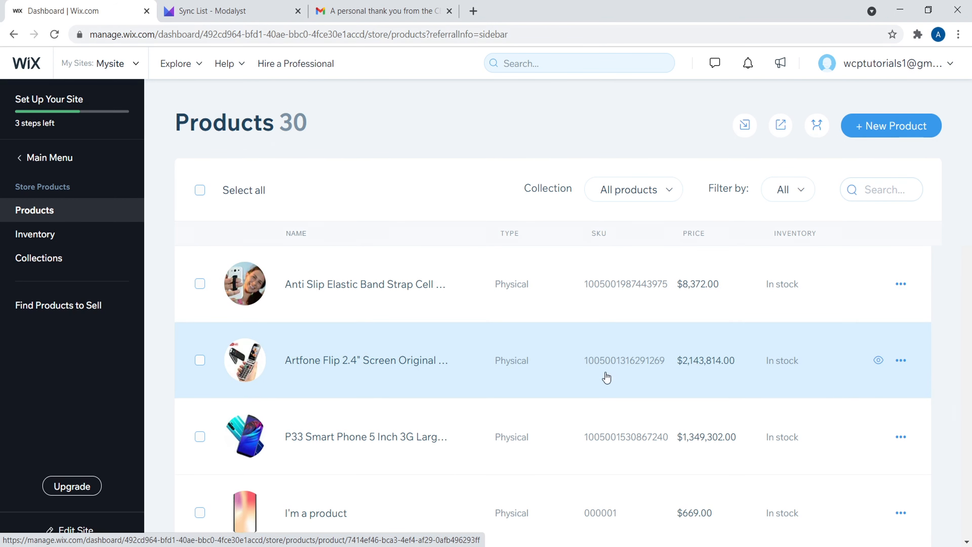
click(446, 361)
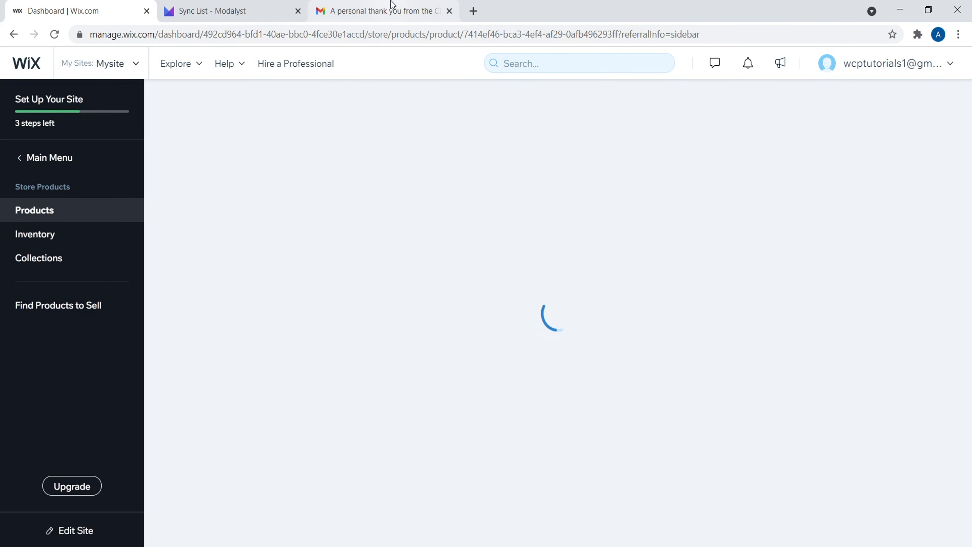
click(394, 8)
click(45, 4)
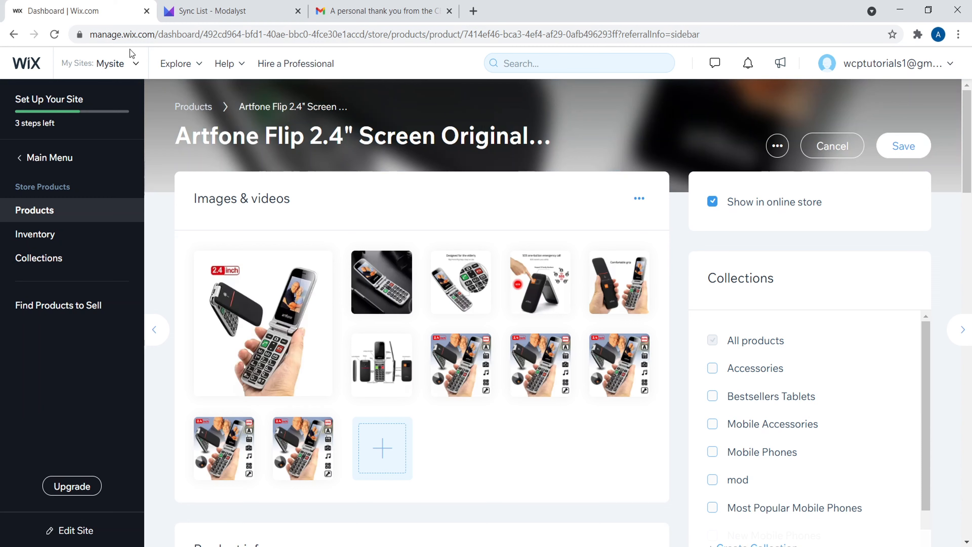
click(220, 4)
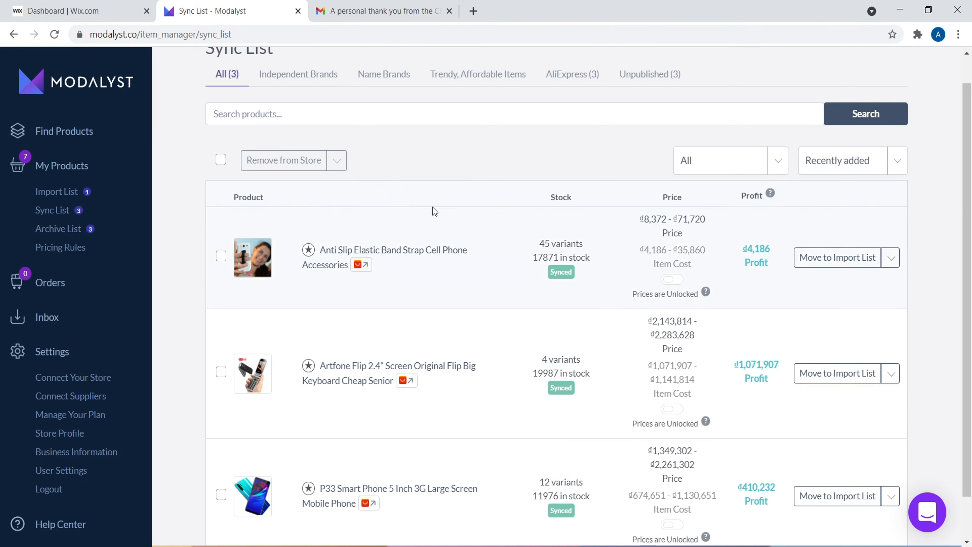
click(63, 5)
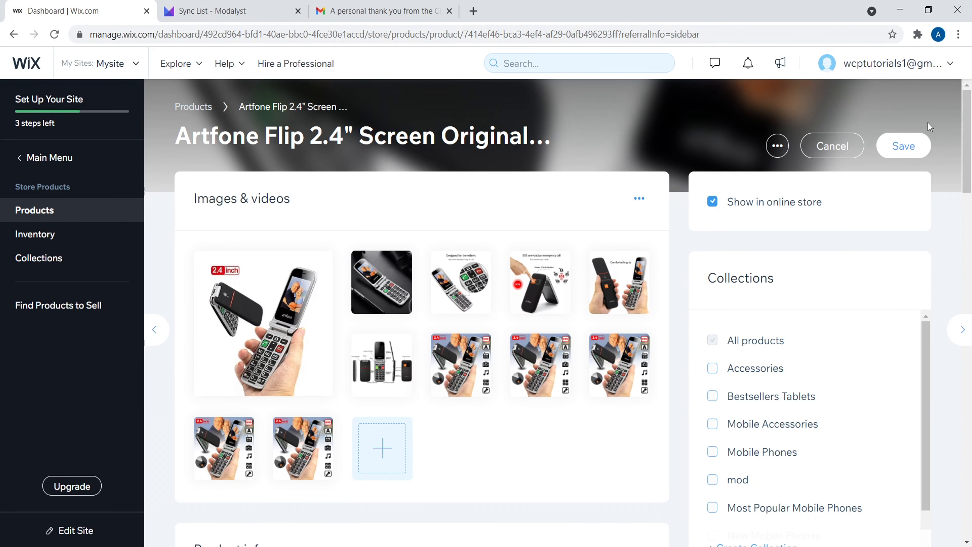
- Examine the Artfone Flip product's basic info and its price
drag(964, 122, 970, 220)
click(261, 264)
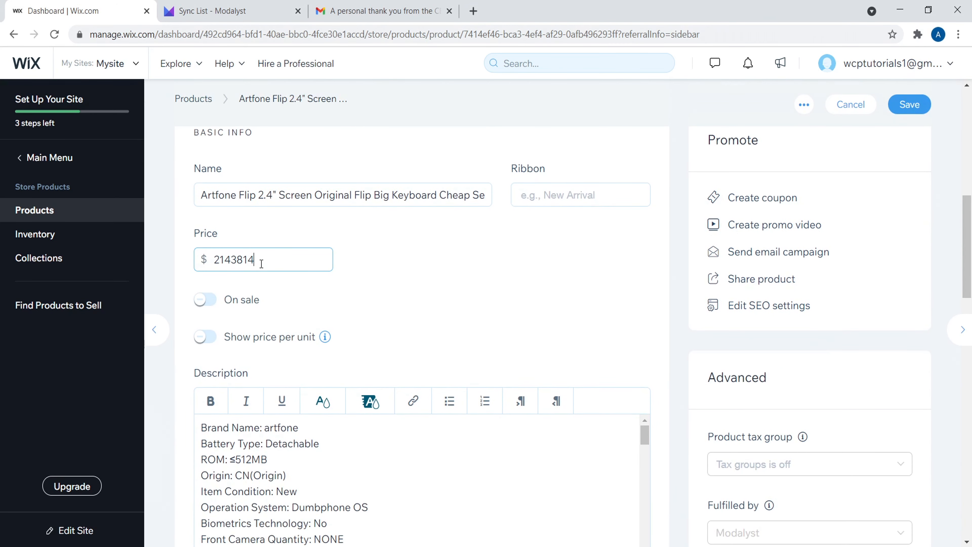
double_click(251, 260)
scroll(200, 368, up, 10)
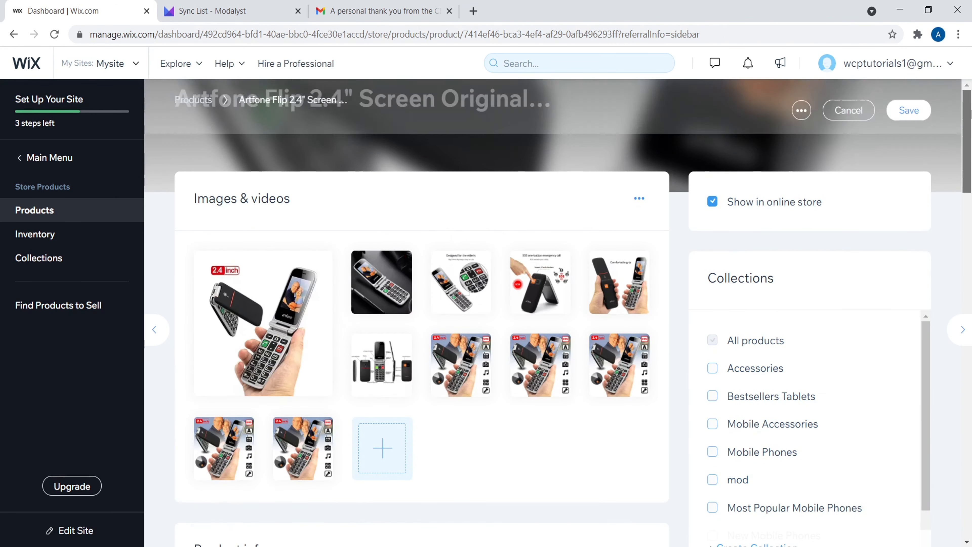
- Reorder the Artfone Flip images, moving the "Designed for the elderly" photo forward and making the "Comfortable grip" photo the main image
drag(971, 128, 970, 168)
scroll(260, 263, up, 3)
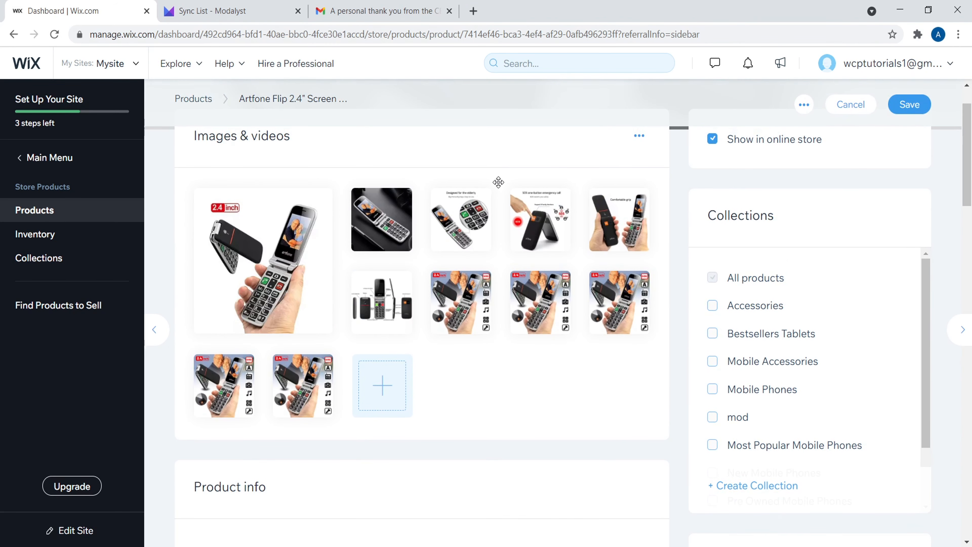
drag(459, 219, 260, 260)
drag(619, 217, 262, 259)
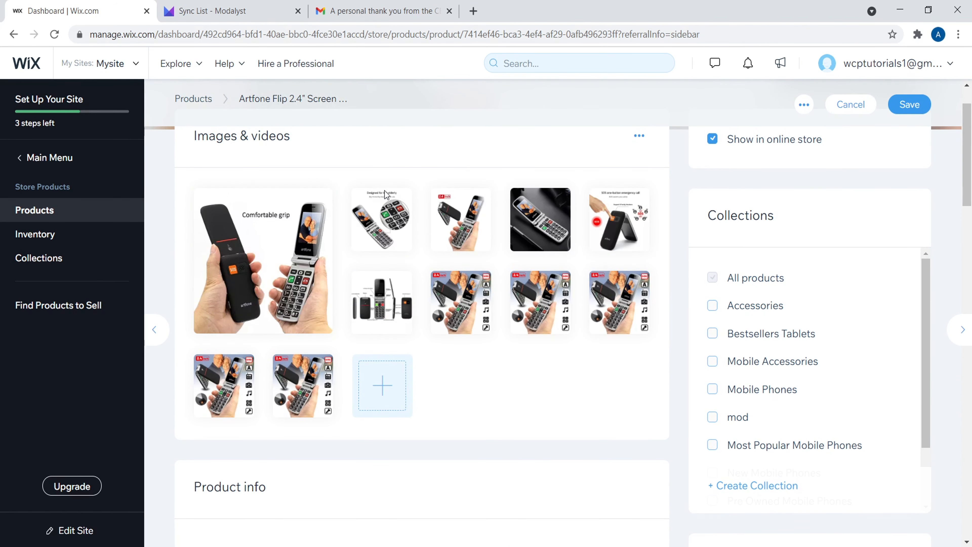
- Assign the Artfone Flip product to the "mod" collection
scroll(861, 234, down, 1)
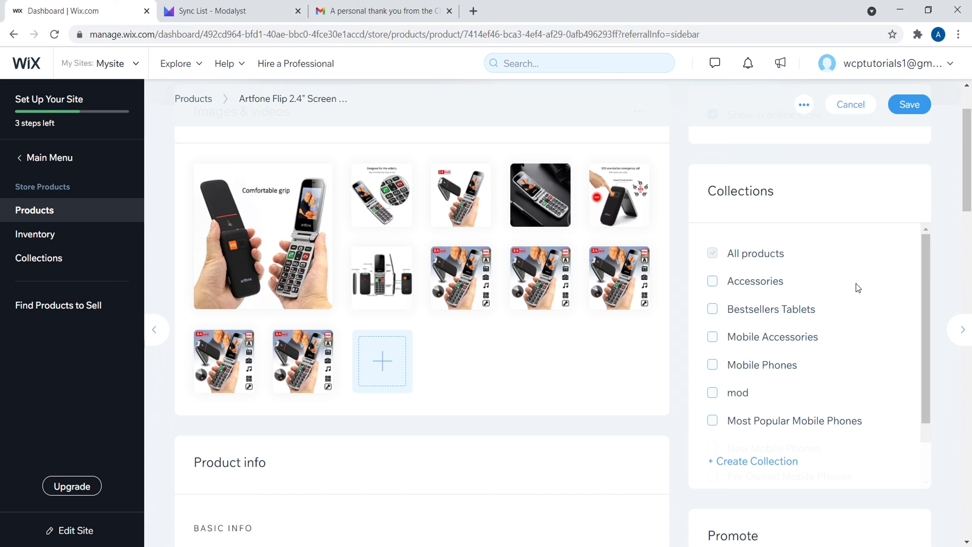
click(713, 394)
drag(969, 160, 970, 234)
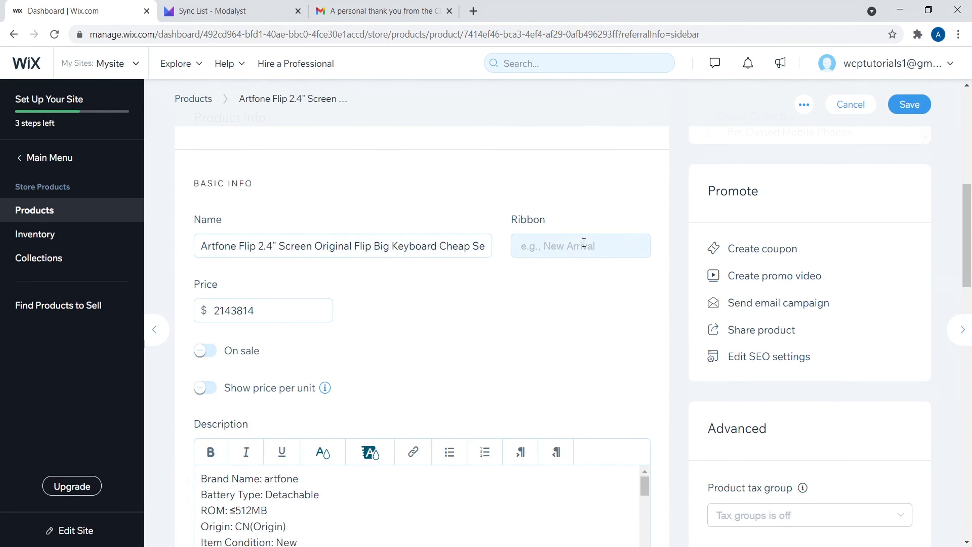
- Set the Artfone Flip product's price to $6
double_click(226, 309)
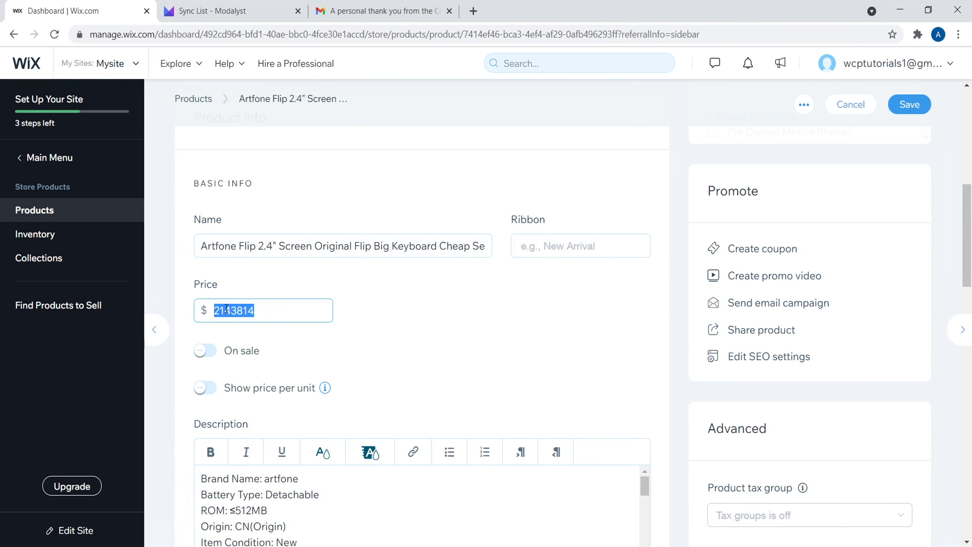
key(BackSpace)
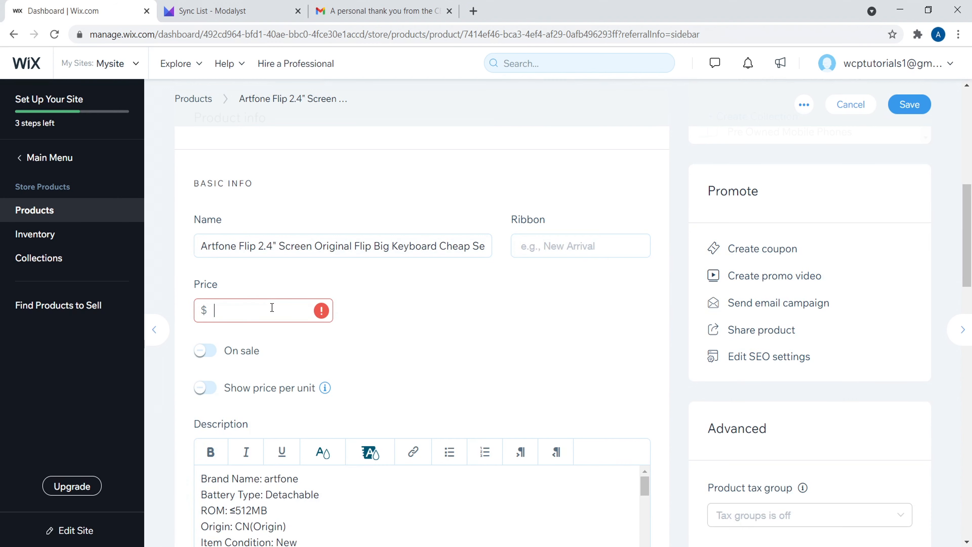
text(6)
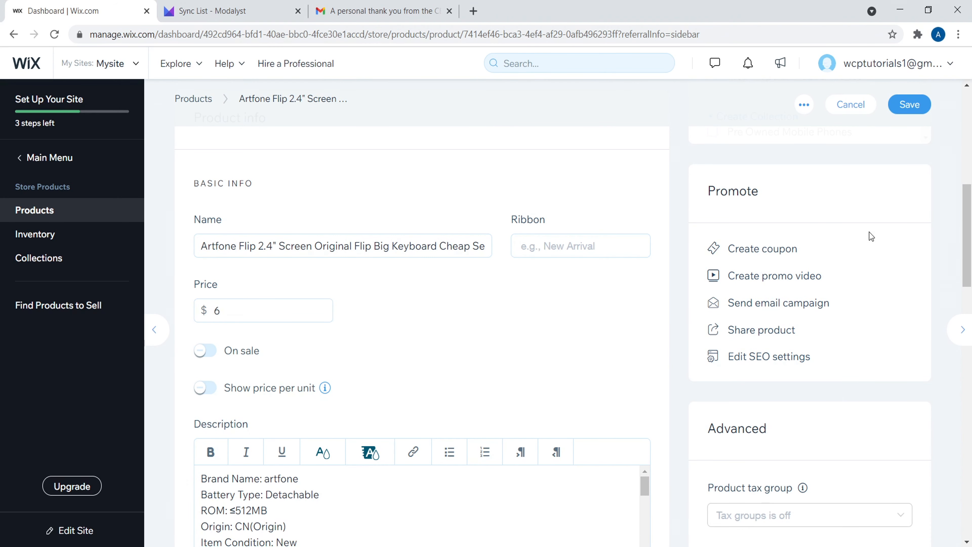
- Review the product description and insert three blank lines at its start, above the brand name line
scroll(908, 260, down, 5)
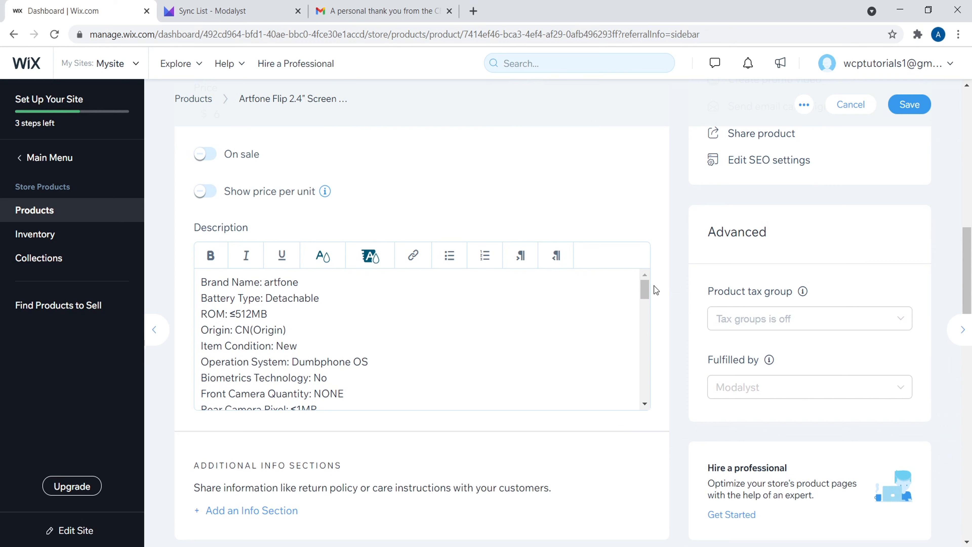
scroll(473, 373, down, 15)
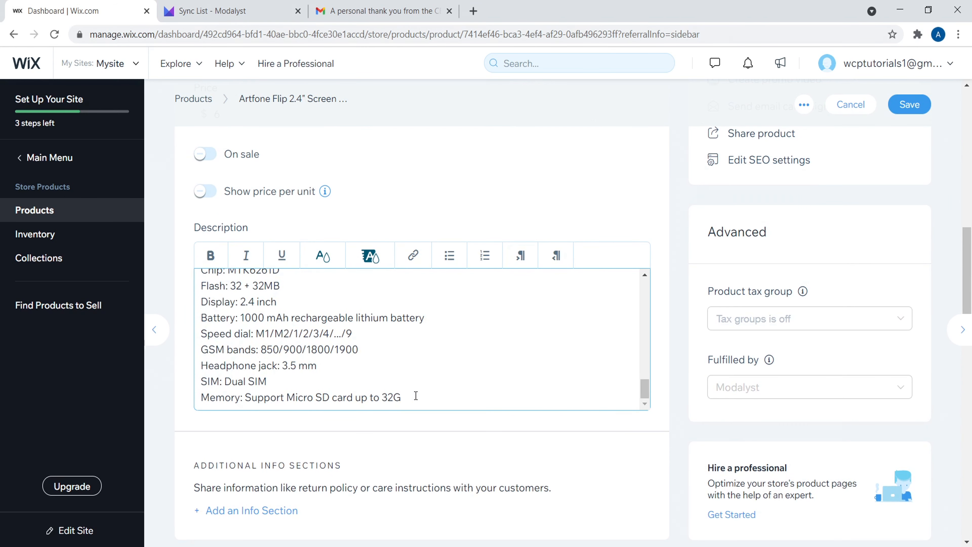
scroll(417, 396, up, 20)
scroll(293, 338, down, 5)
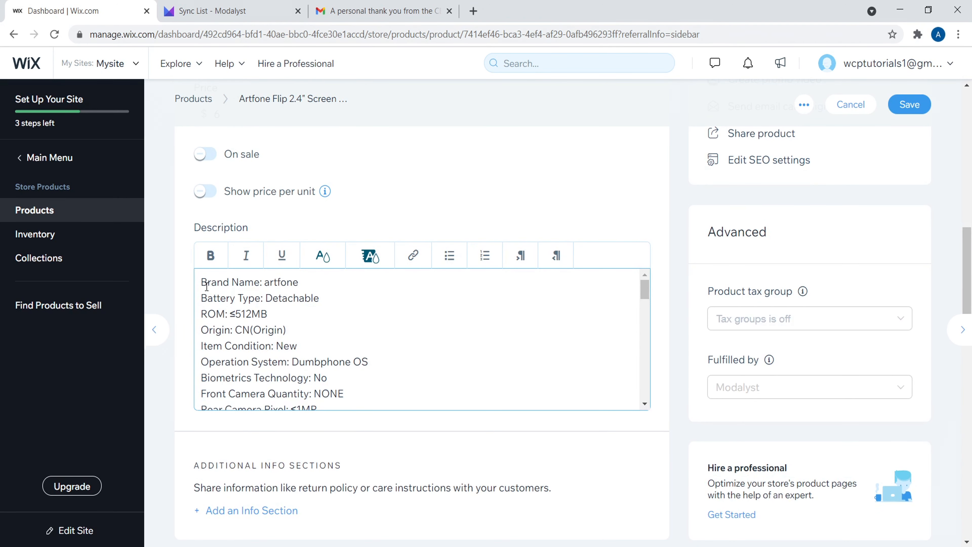
click(204, 281)
key(Return)
key(Return)
key(Return)
click(216, 281)
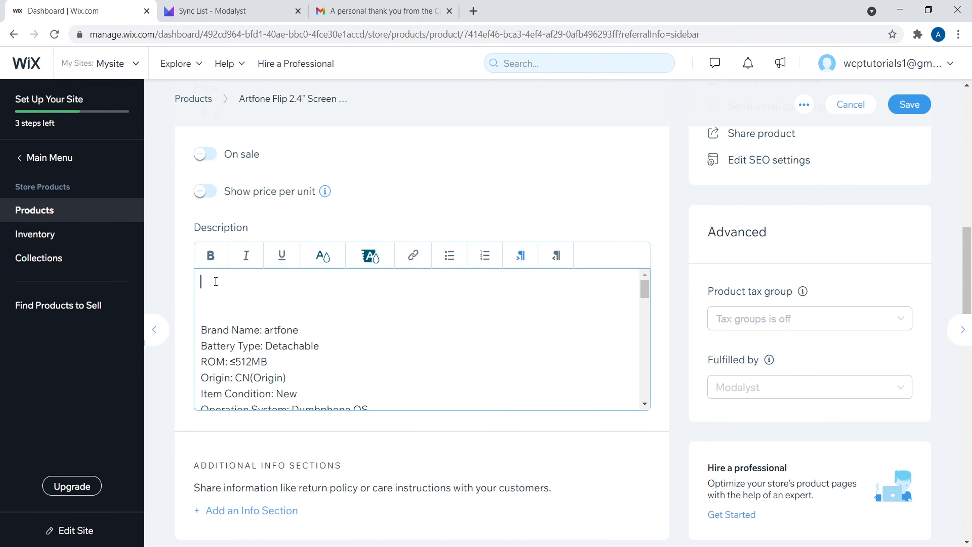
scroll(314, 265, up, 10)
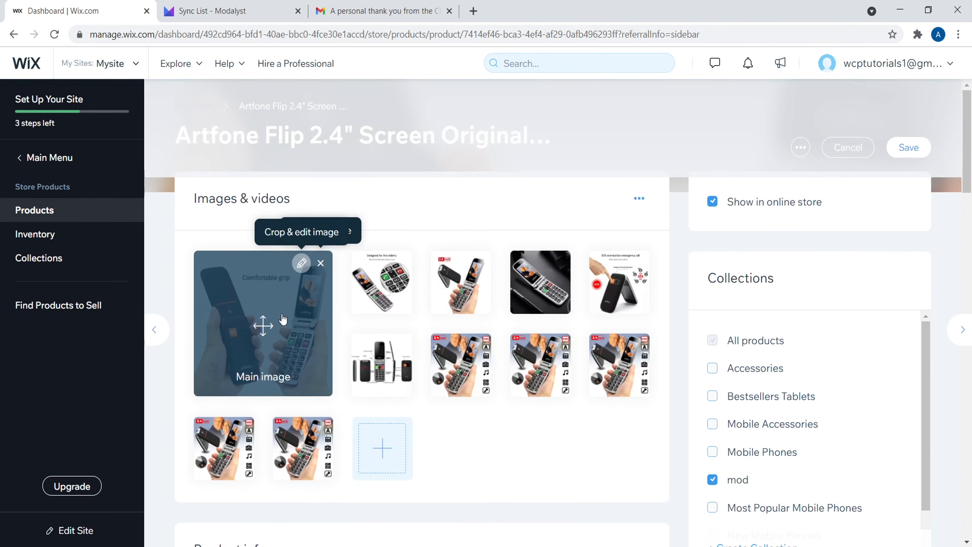
drag(968, 163, 969, 302)
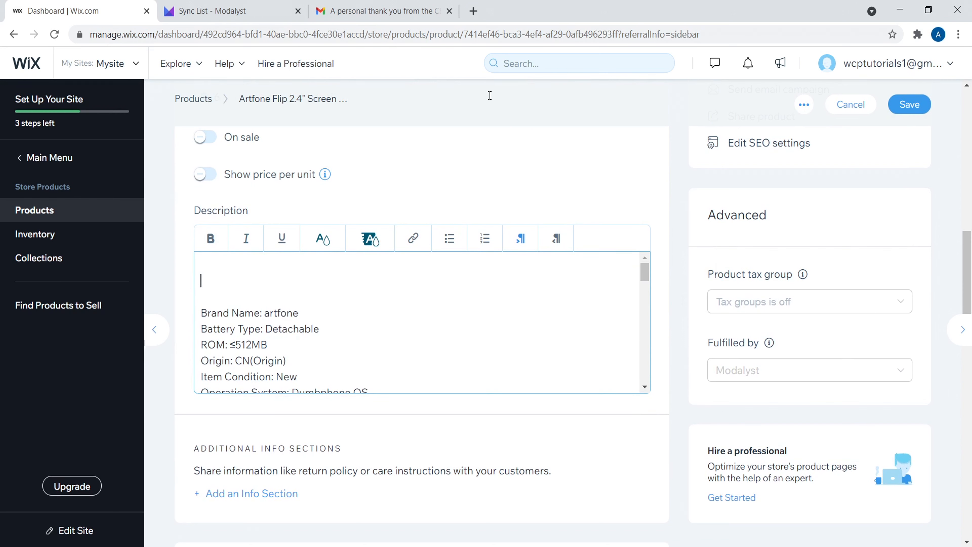
- Open the conversion.ai home page in a new browser tab and look at the copywriting service
click(473, 12)
text(conversion.ai)
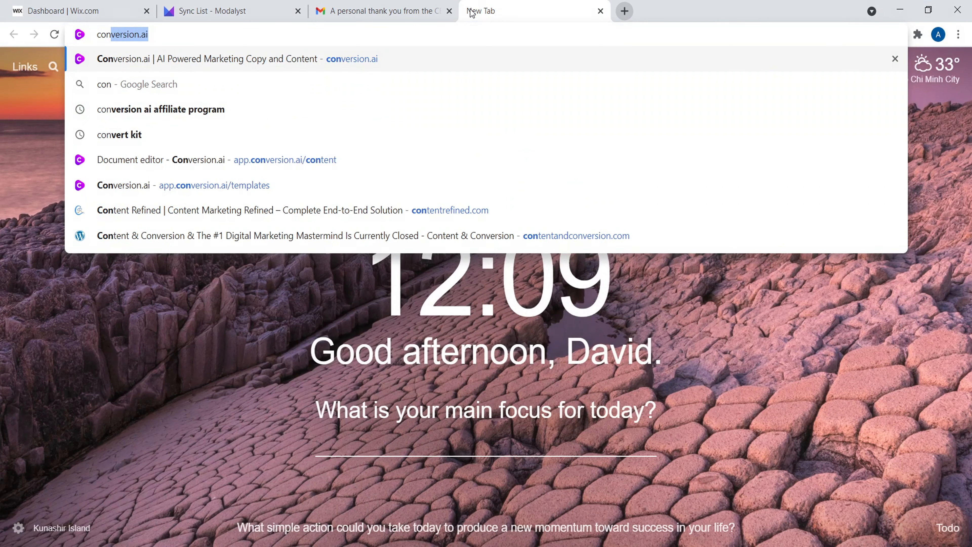
key(Return)
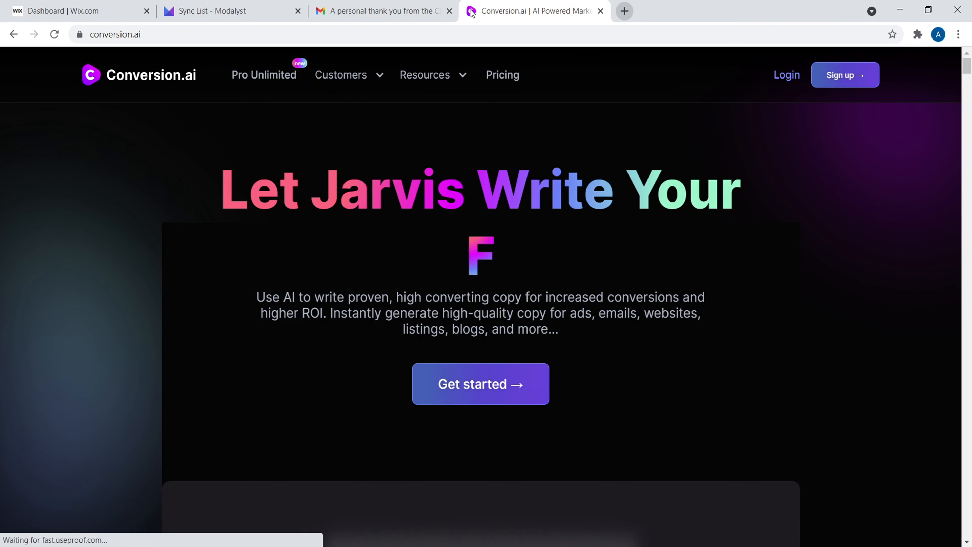
click(246, 5)
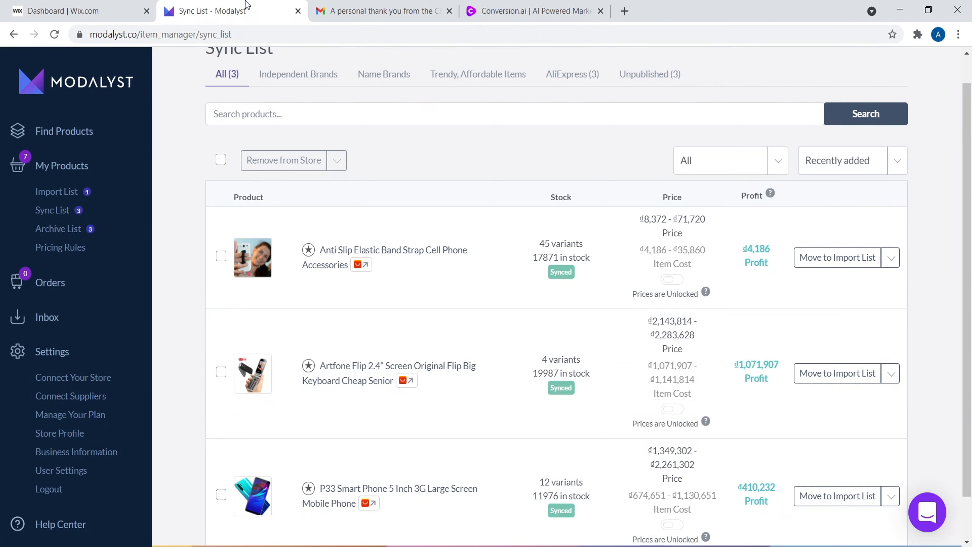
click(375, 16)
click(65, 11)
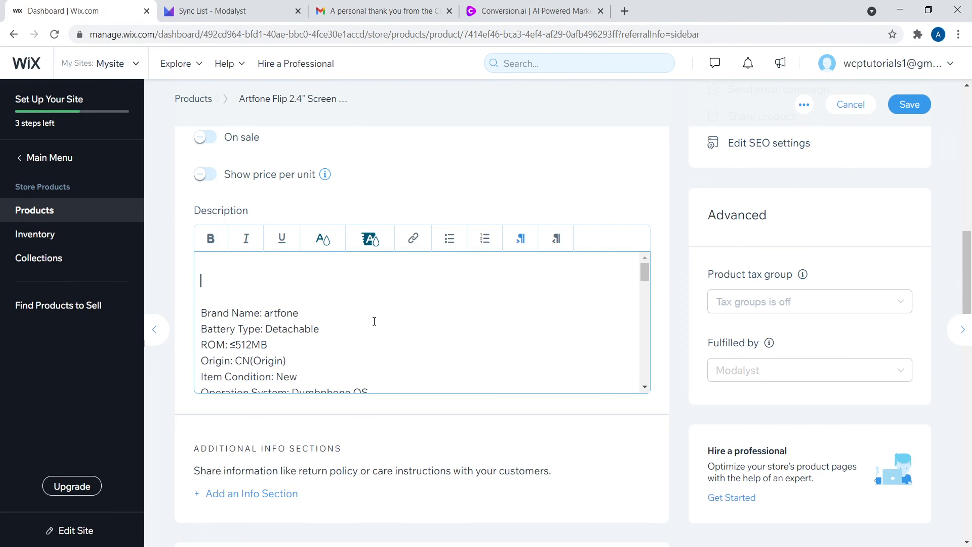
click(482, 11)
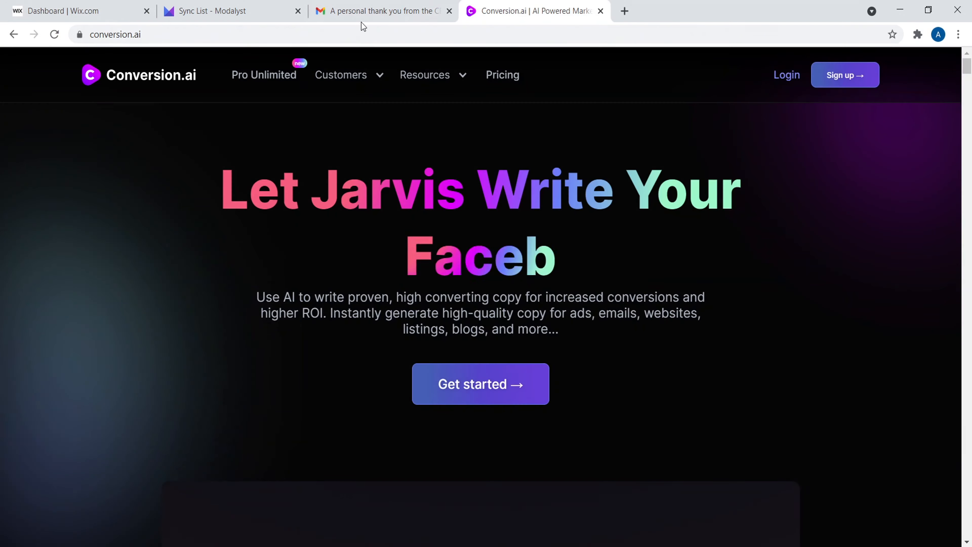
- Return to the Wix product page and save the Artfone Flip product, overriding the Modalyst price settings
click(65, 10)
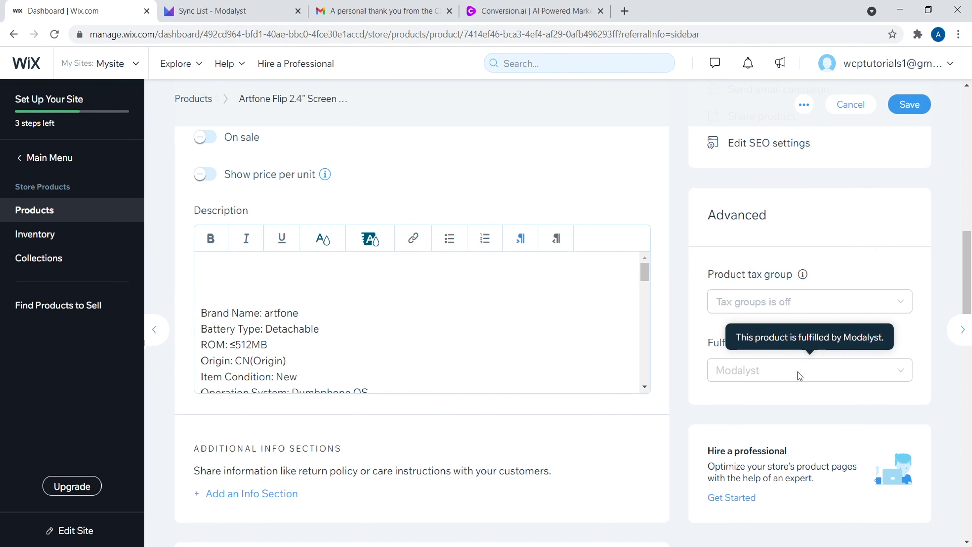
drag(971, 251, 969, 109)
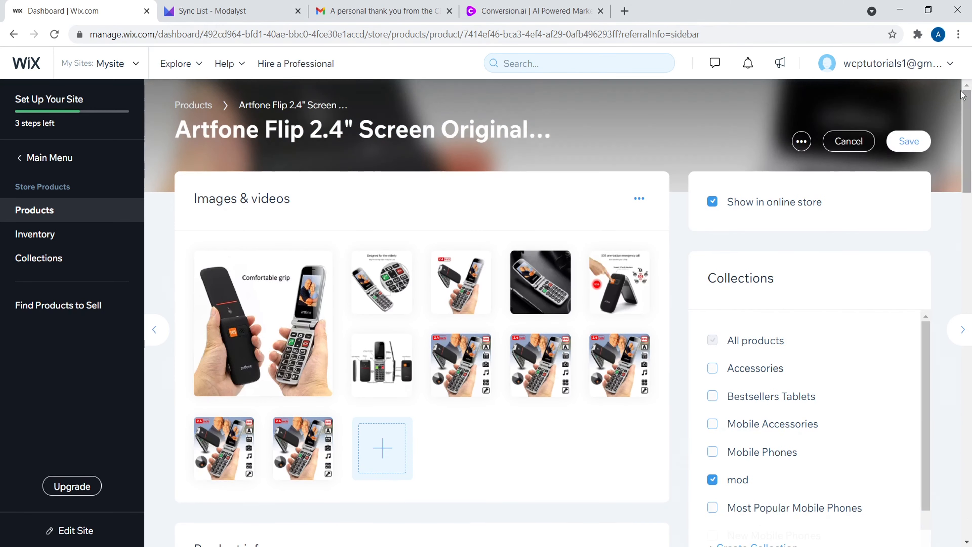
click(902, 152)
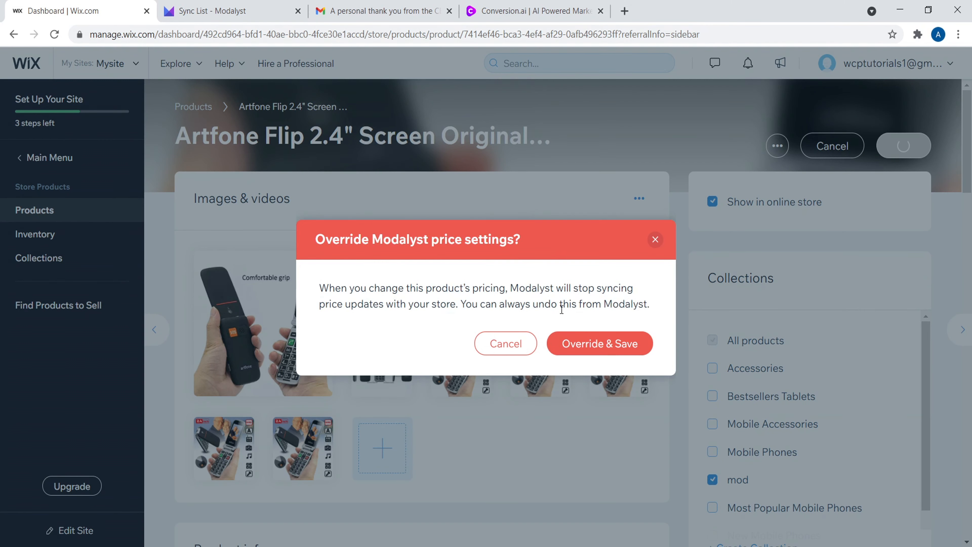
click(594, 338)
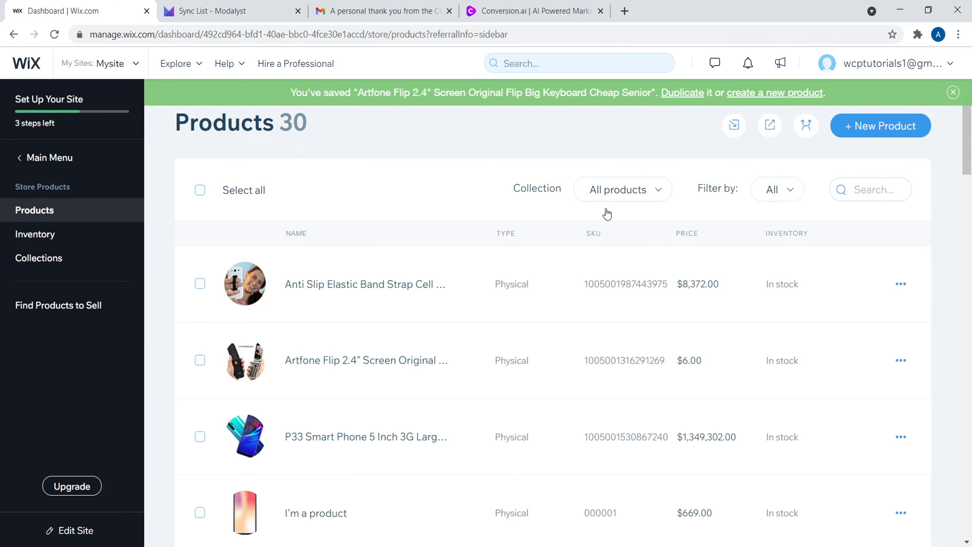
drag(970, 144, 971, 147)
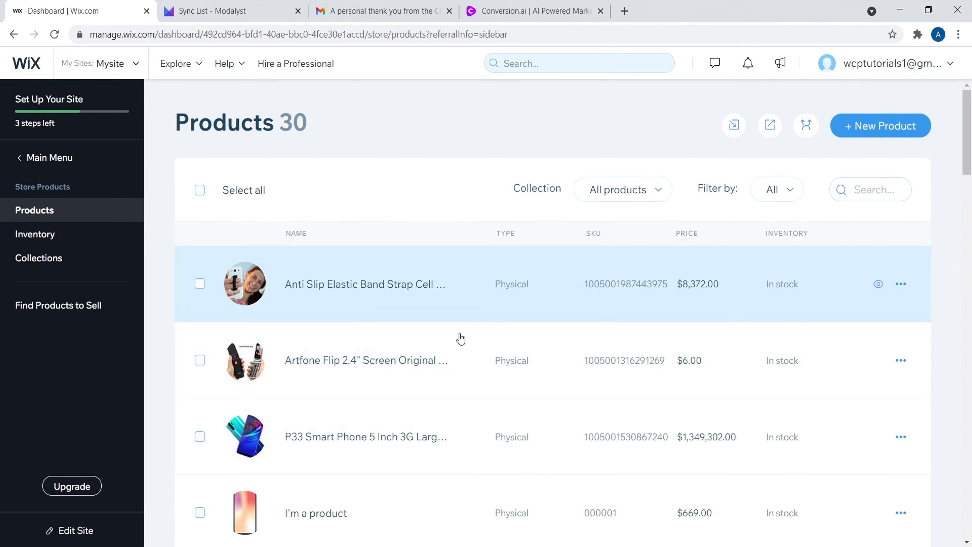
- Go back to the site's main dashboard and open the payment methods setup
click(21, 158)
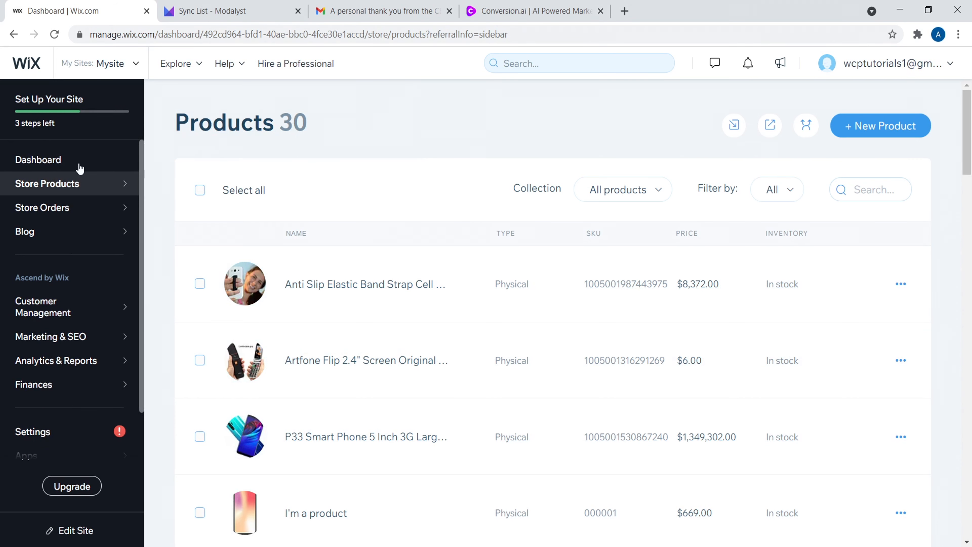
click(29, 167)
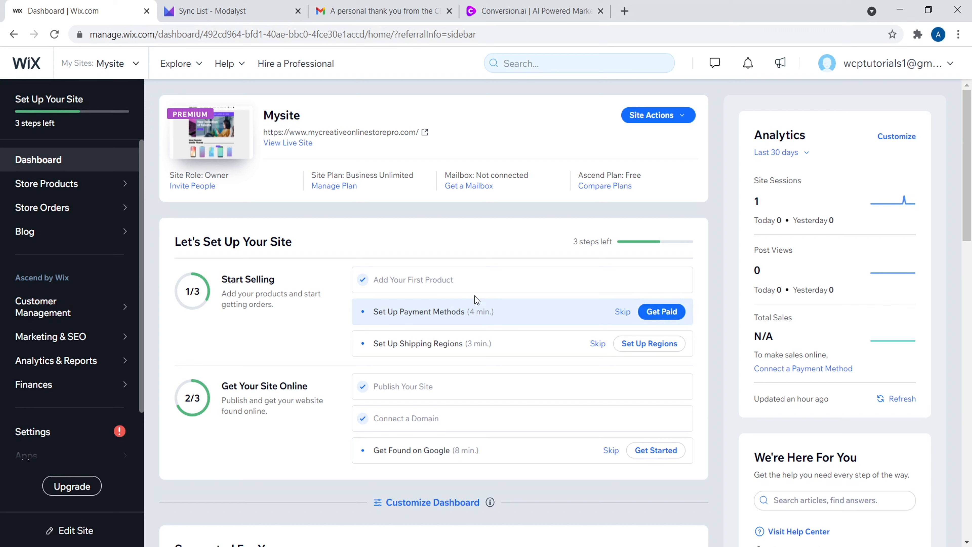
click(664, 316)
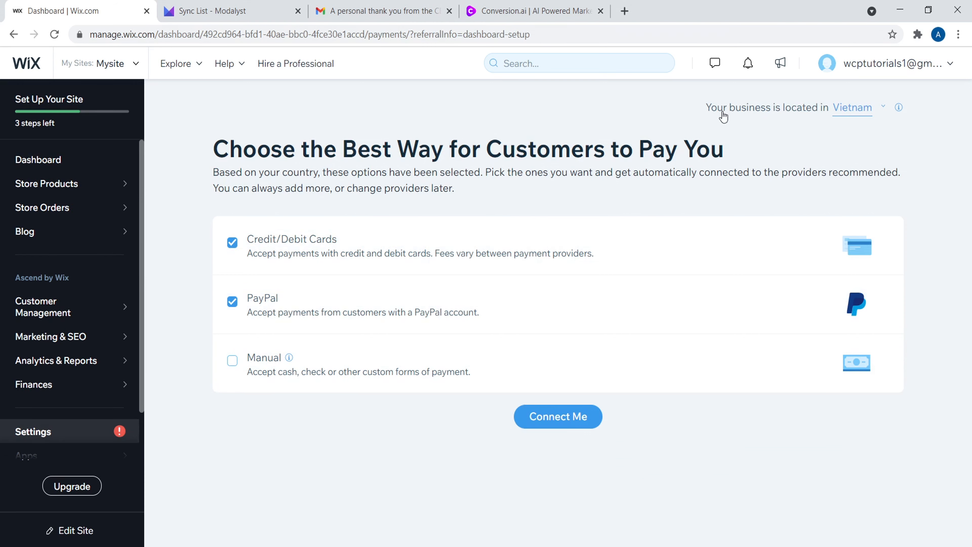
- Change the business location for payments to United States
drag(699, 114, 756, 114)
click(825, 125)
click(882, 119)
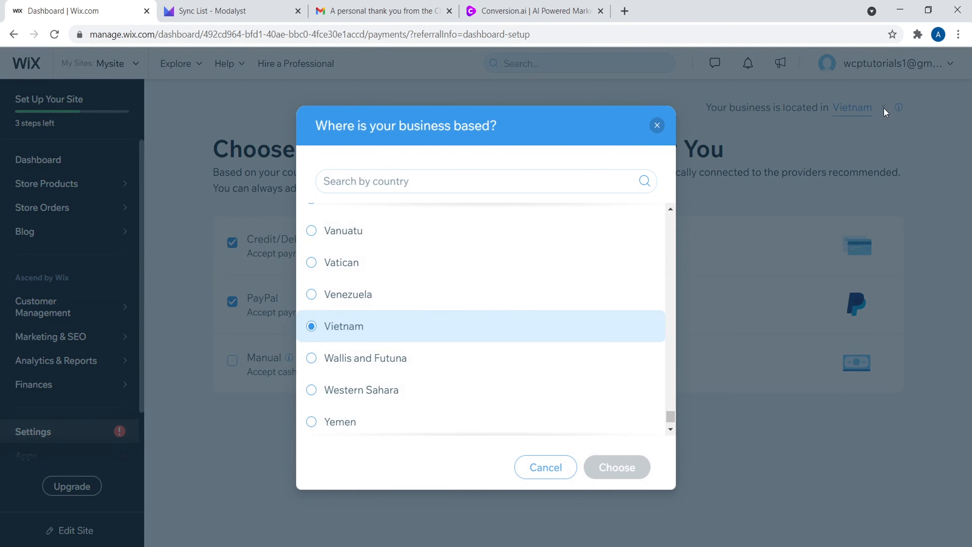
click(440, 187)
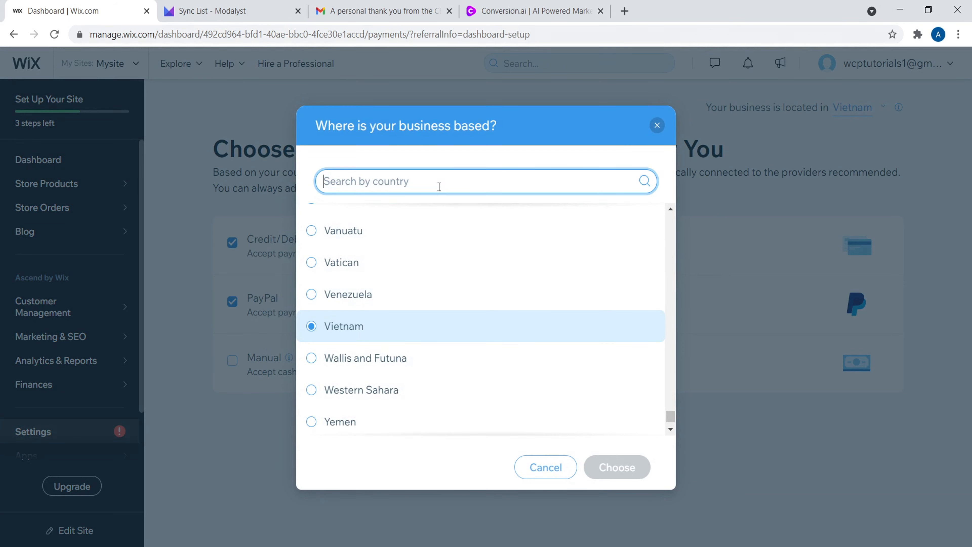
text(uni)
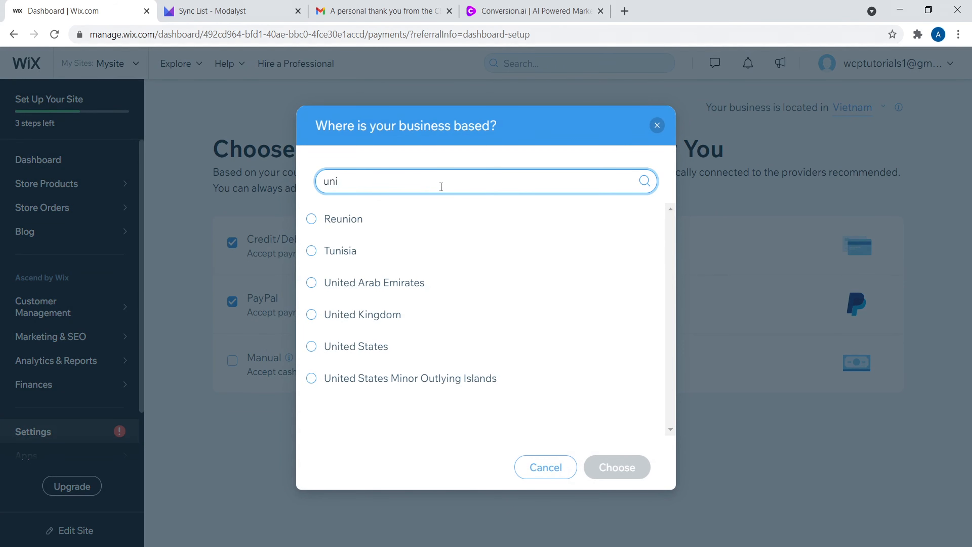
key(BackSpace)
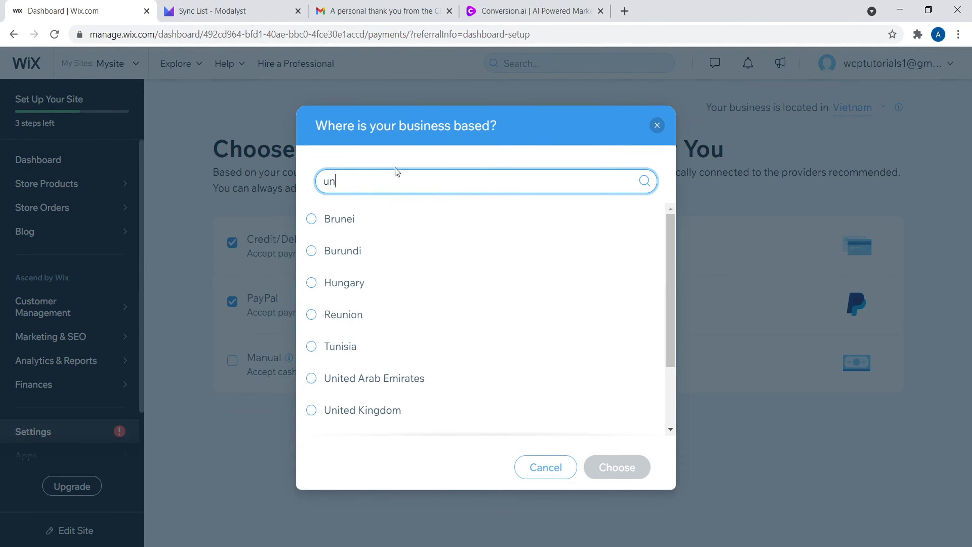
text(ited st)
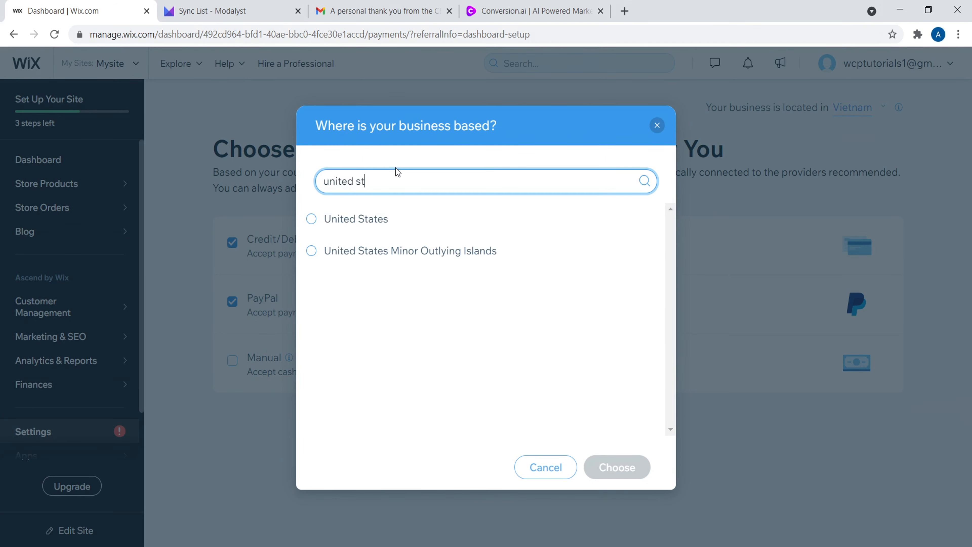
click(372, 222)
click(618, 474)
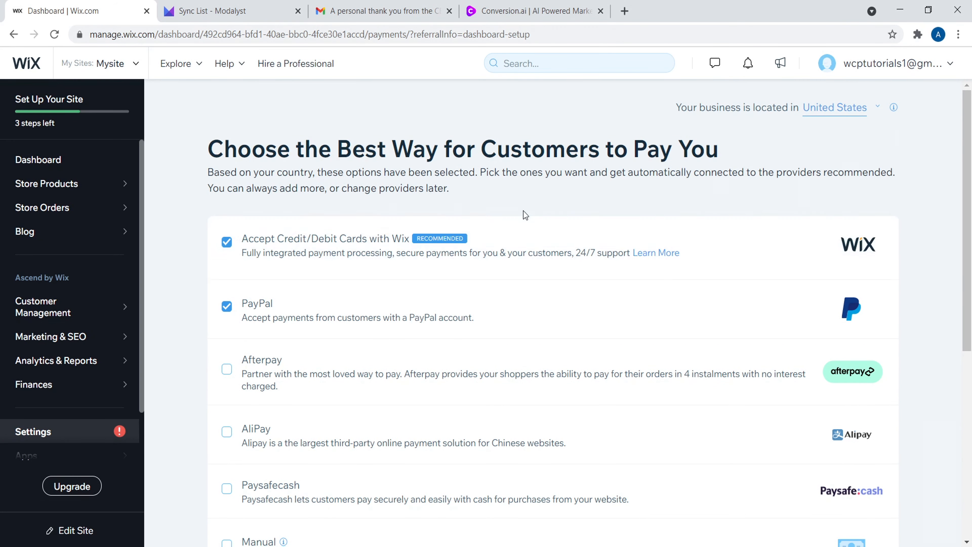
- Examine the payment methods offered for a business located in the United States
mouse_move(970, 216)
mouse_down()
mouse_move(970, 250)
mouse_move(969, 229)
mouse_up()
drag(970, 142, 971, 232)
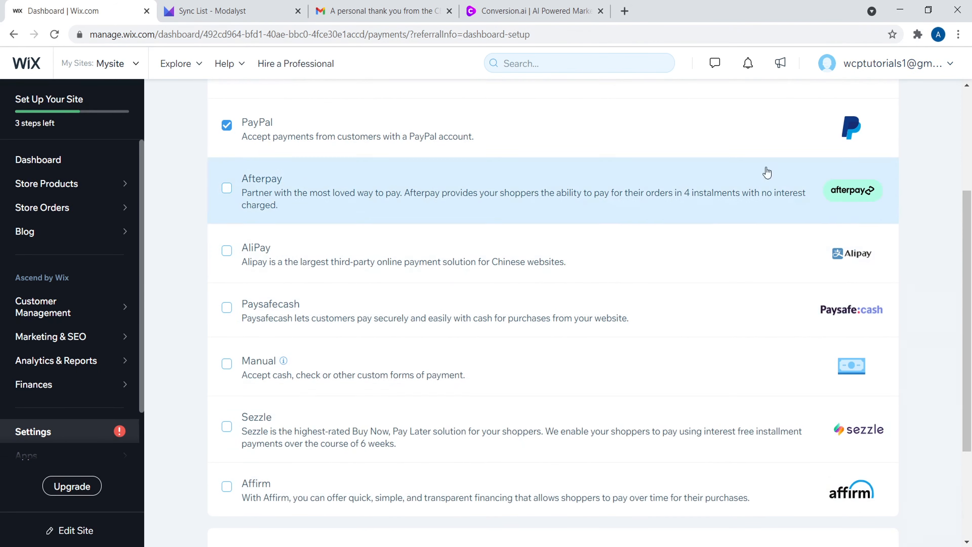
drag(971, 396, 971, 293)
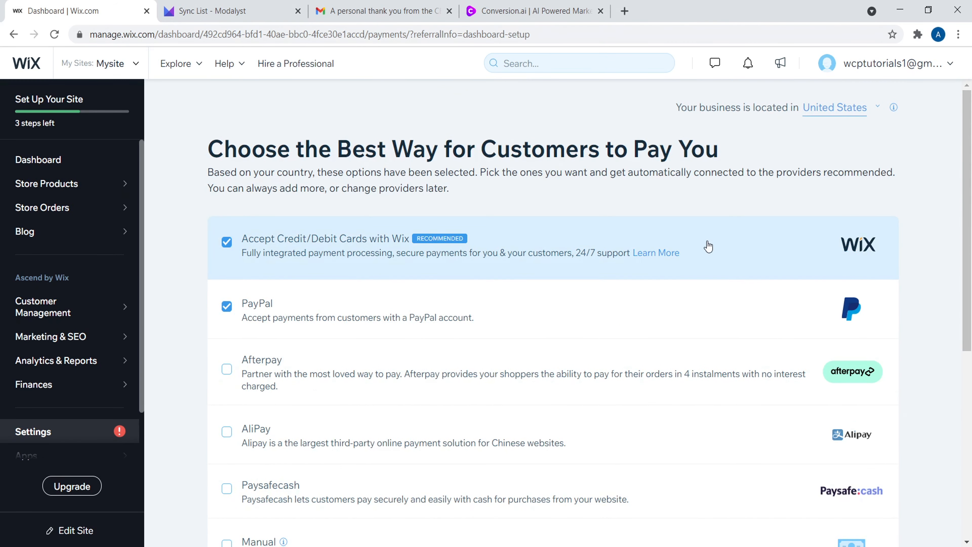
- Open the site's home page in the Wix Editor and add a Grid Product Gallery near the More Accessories button
click(95, 160)
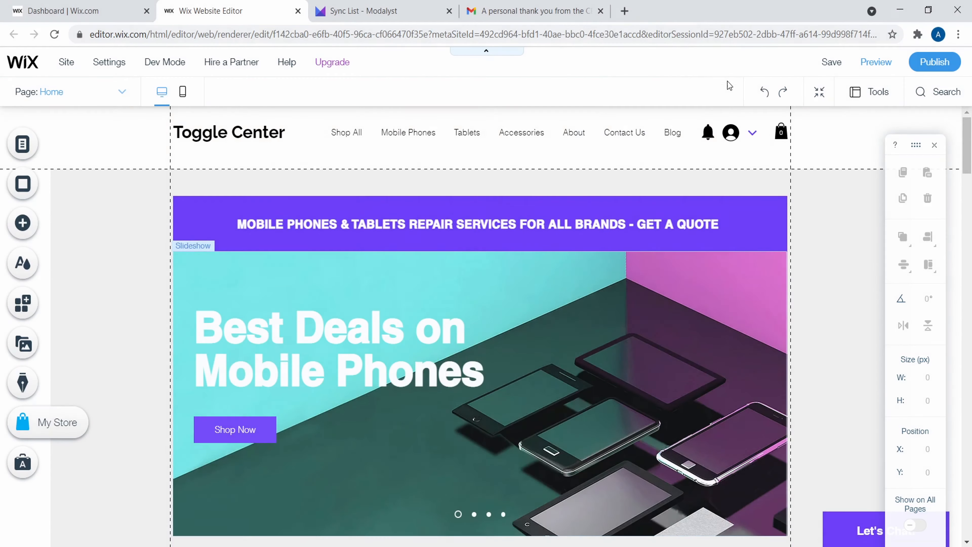
drag(967, 137, 969, 343)
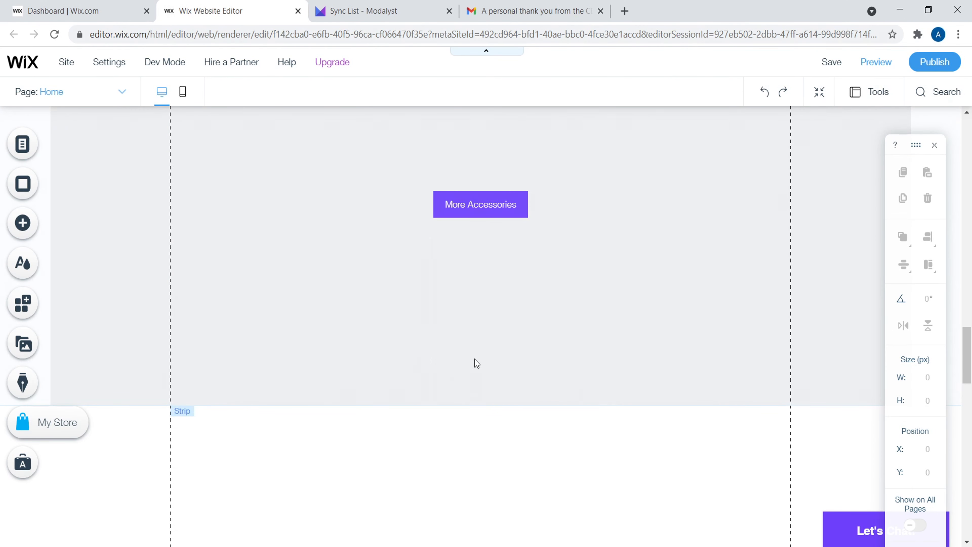
click(26, 226)
click(72, 221)
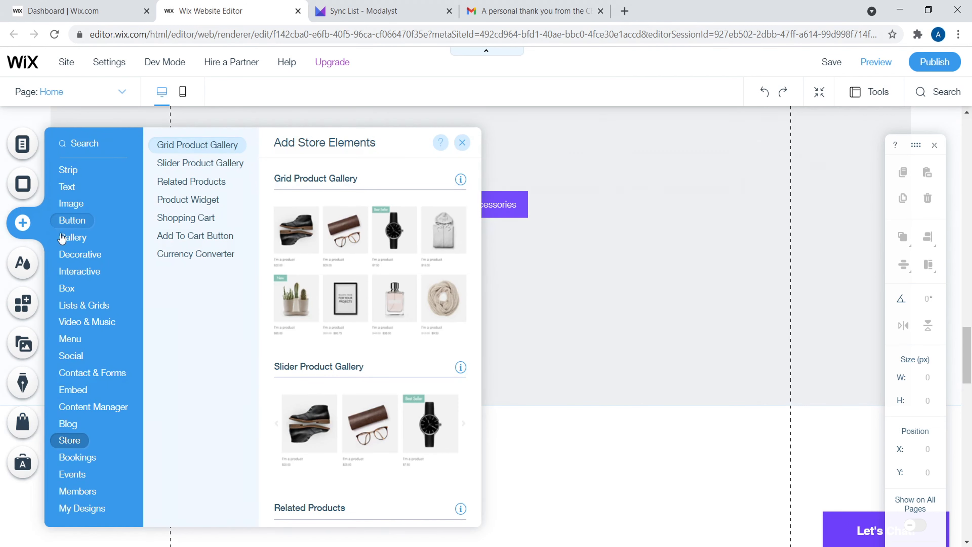
click(72, 445)
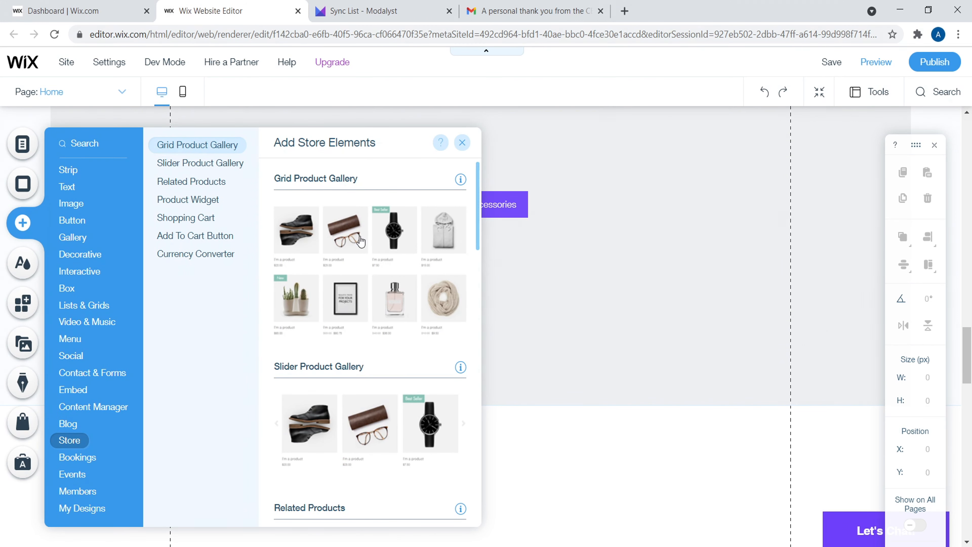
click(354, 248)
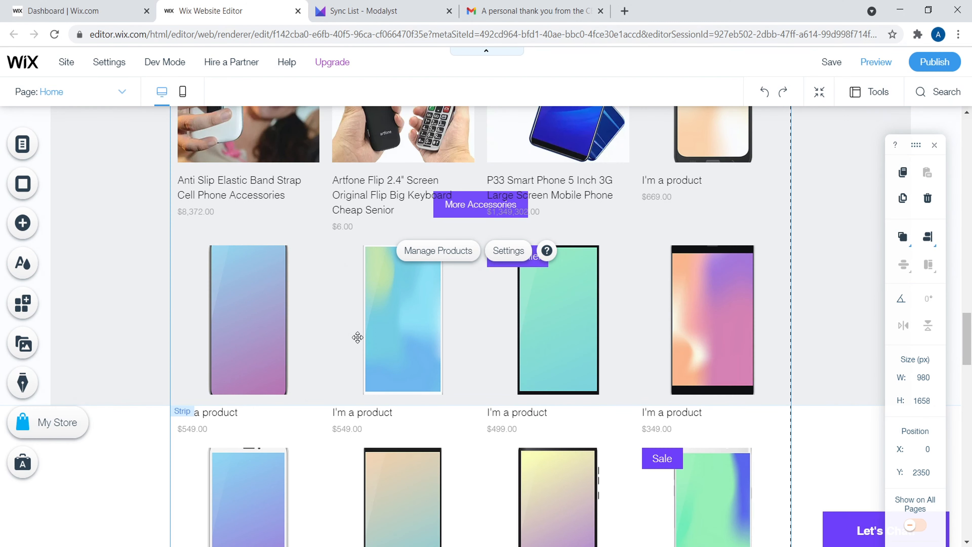
- Move the grid gallery just below the More Accessories button and set it to display the mod collection
mouse_move(343, 274)
mouse_down()
mouse_move(346, 483)
mouse_move(349, 459)
mouse_up()
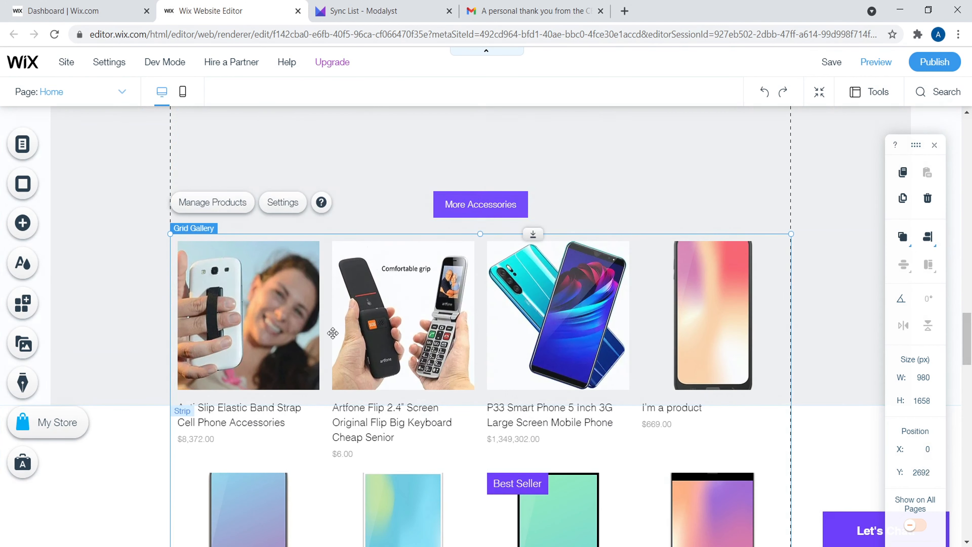
click(283, 203)
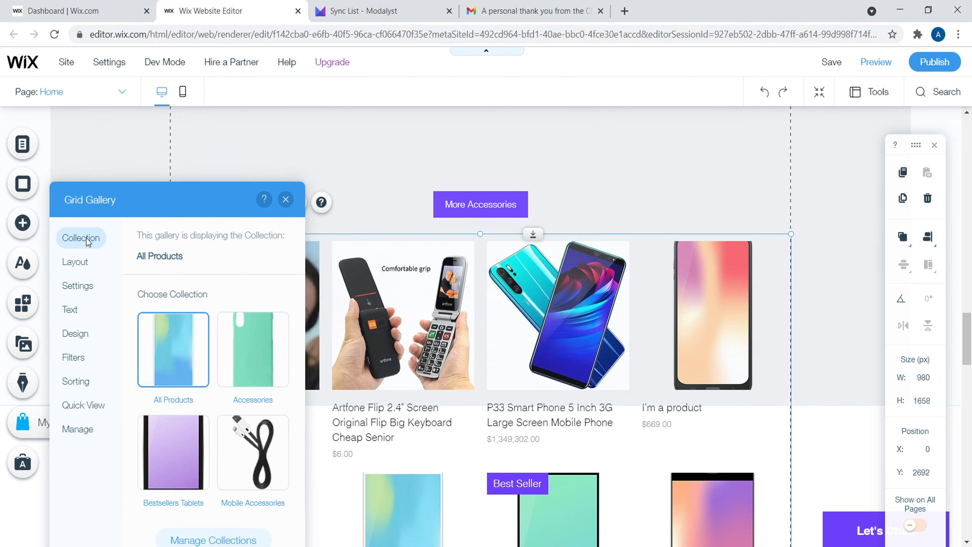
scroll(226, 307, down, 5)
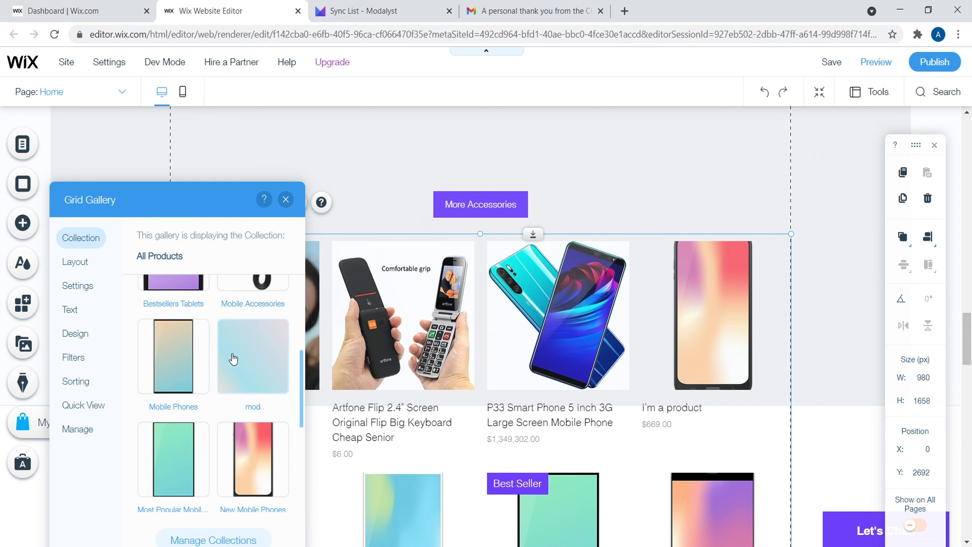
click(237, 373)
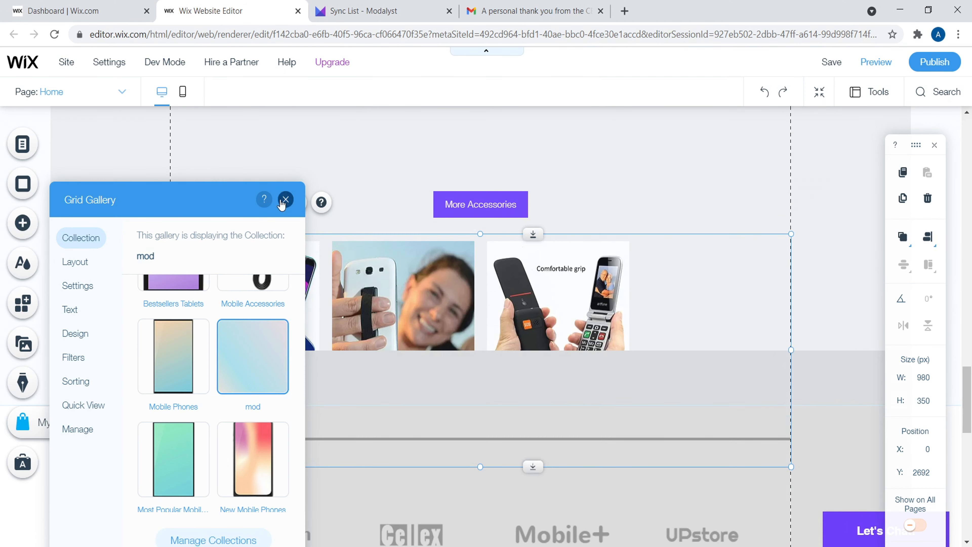
click(286, 199)
- Shift the product gallery up and move the Our Brands strip down to make more room between the sections
drag(359, 278, 360, 192)
drag(505, 336, 504, 358)
drag(457, 262, 452, 178)
click(531, 367)
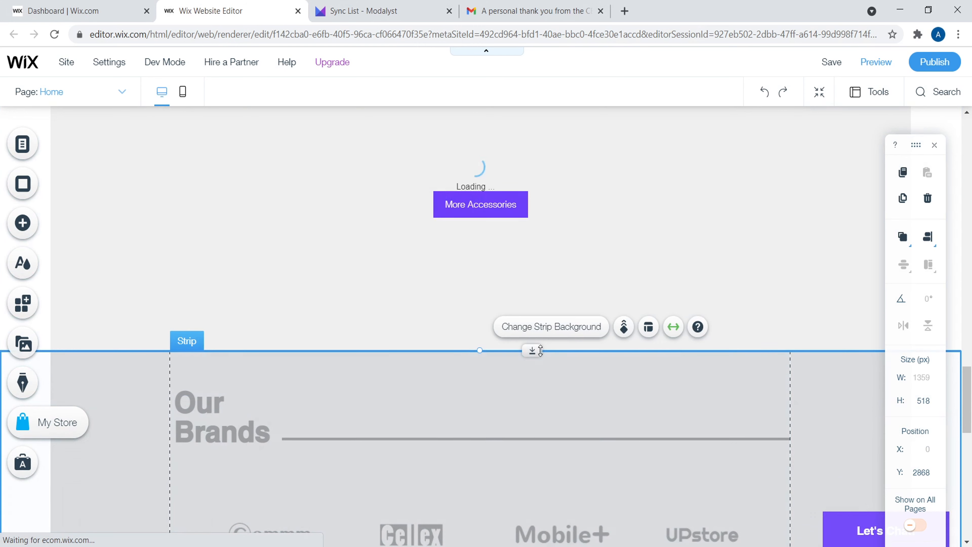
drag(541, 350, 538, 465)
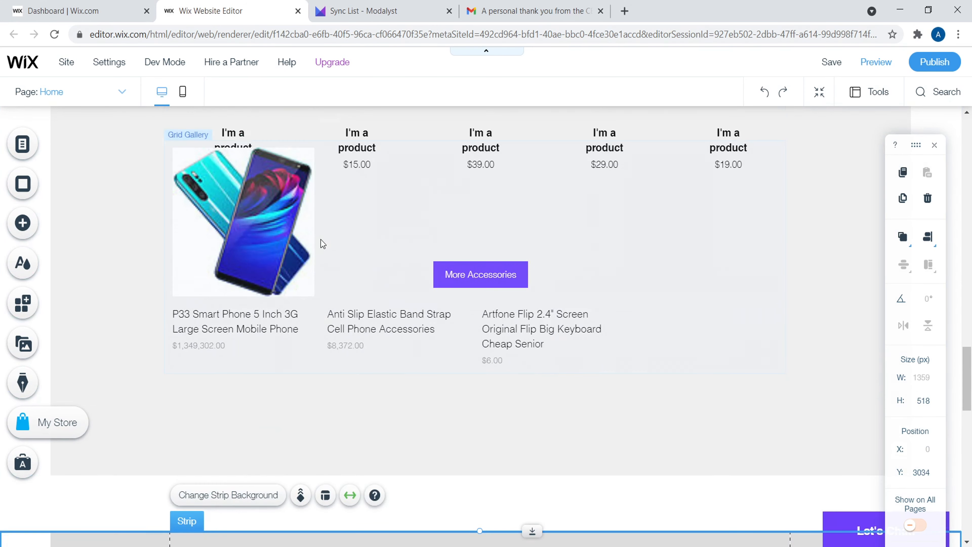
- Move the product gallery below the More Accessories button and extend the strip behind it to a height of 1081 px
scroll(329, 306, up, 3)
click(335, 343)
drag(312, 370, 335, 480)
scroll(769, 386, down, 5)
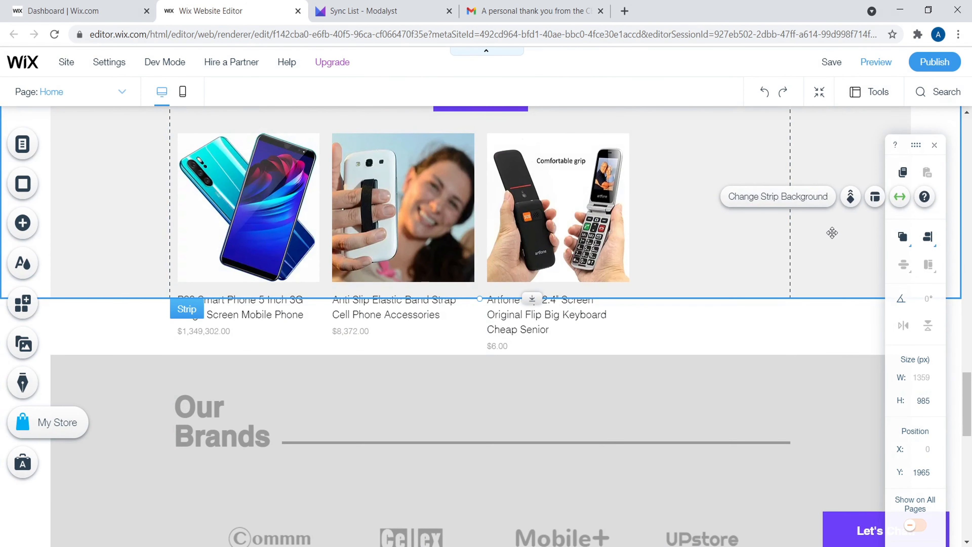
drag(537, 311, 547, 365)
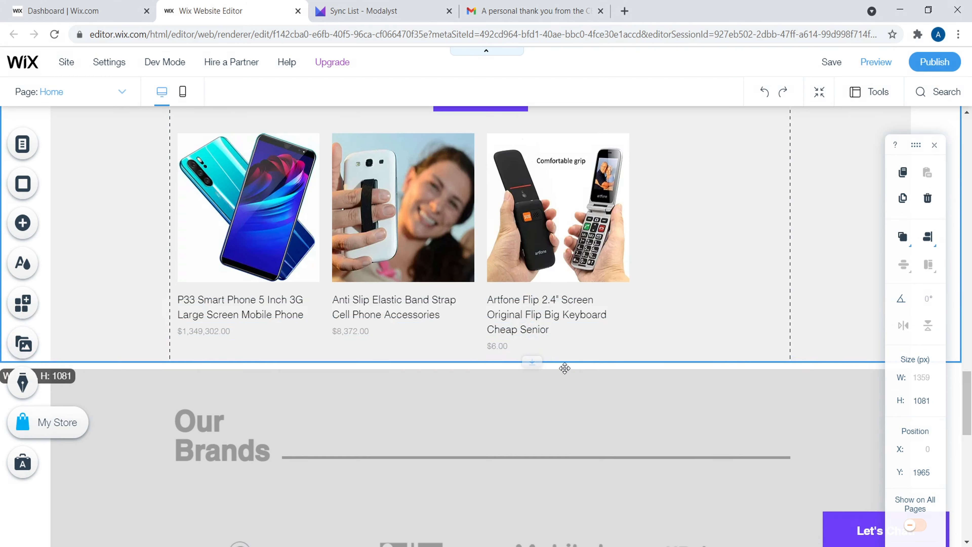
- Publish the site and view the new product gallery on the live home page
click(626, 402)
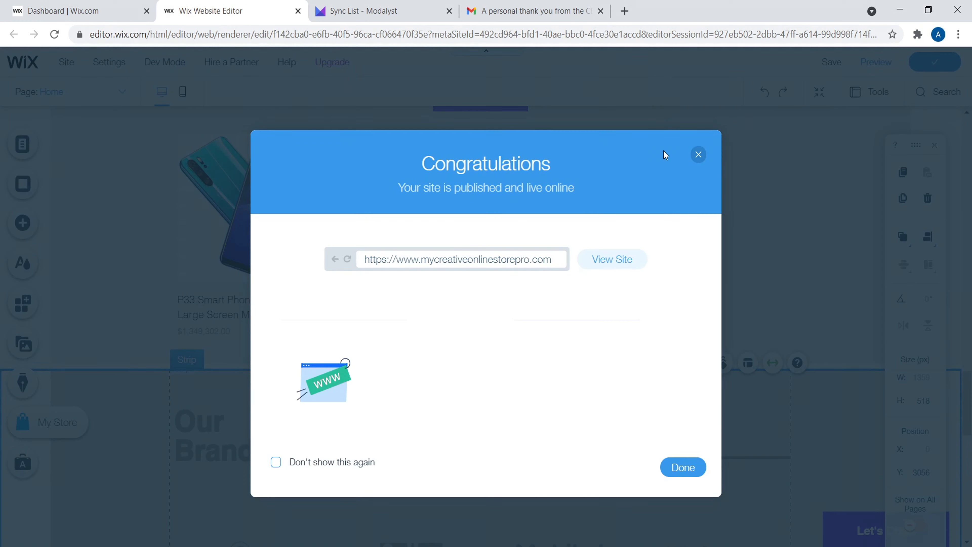
click(619, 259)
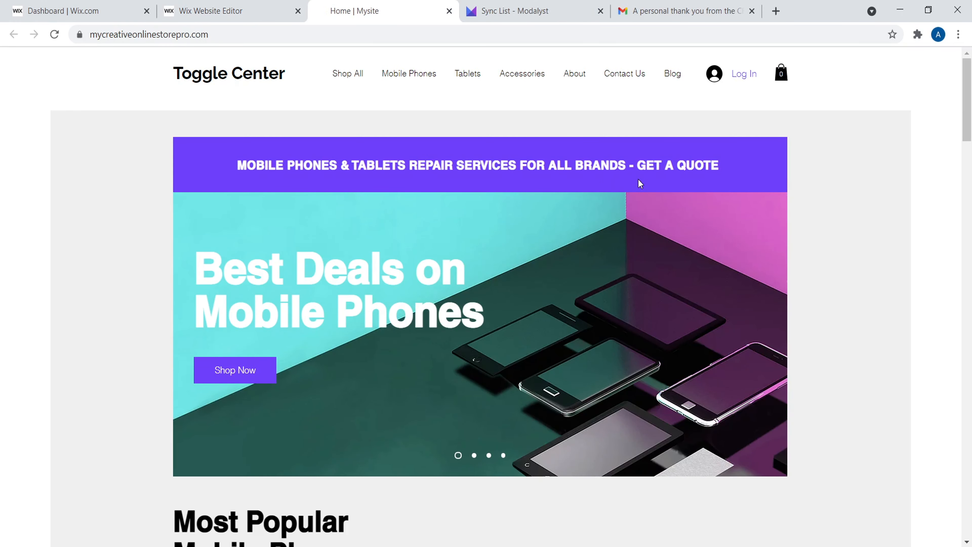
drag(969, 83, 971, 361)
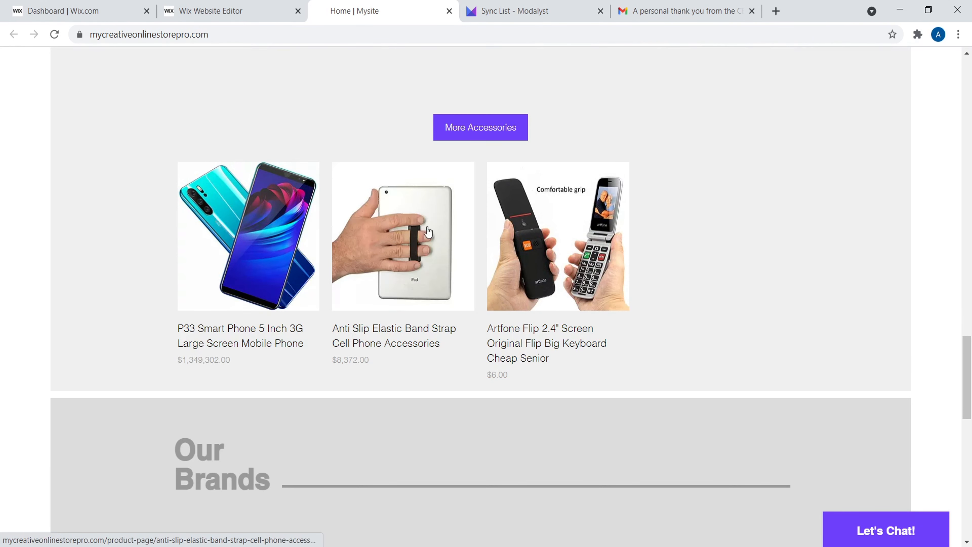
- Open the P33 Smart Phone's page on the live site and examine its price, purchase options, images and description
click(249, 223)
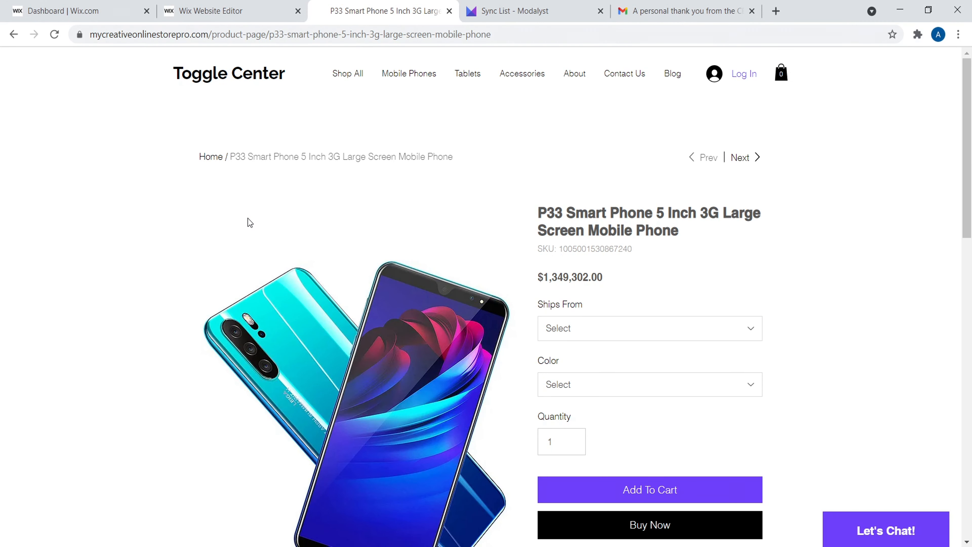
scroll(796, 169, down, 5)
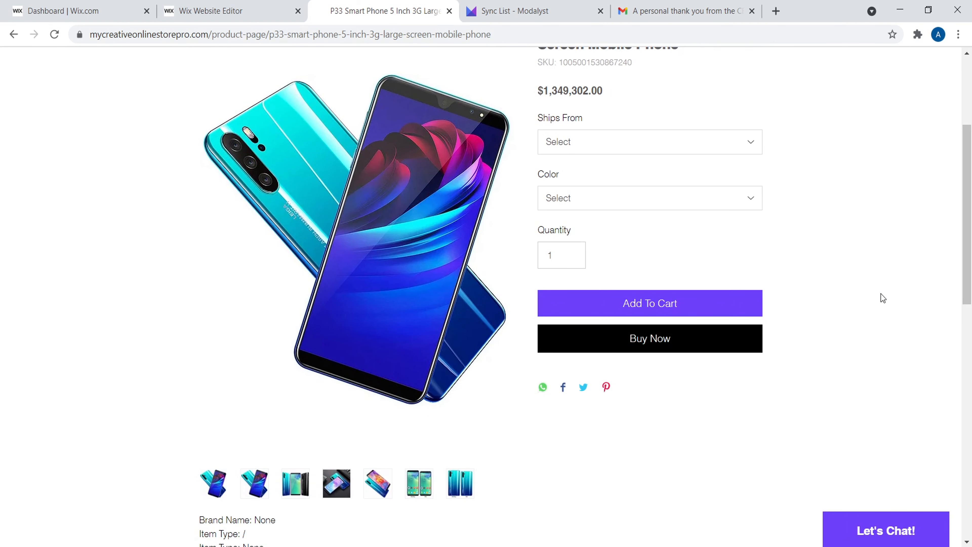
scroll(460, 152, up, 5)
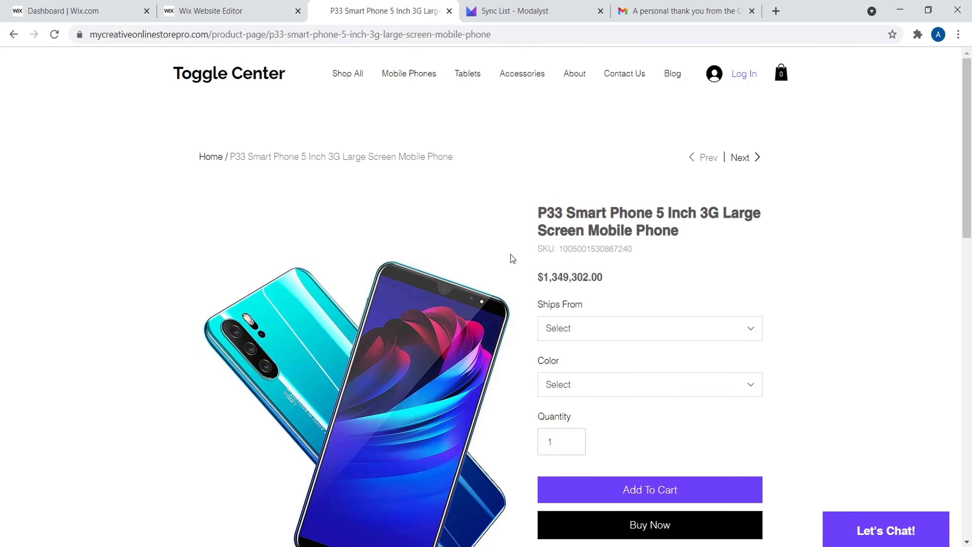
drag(623, 283, 544, 273)
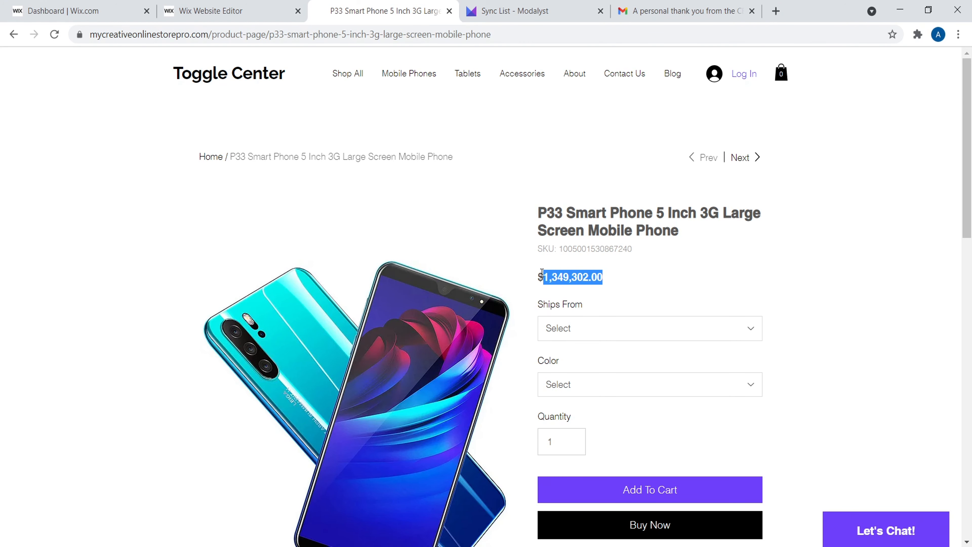
drag(968, 96, 967, 120)
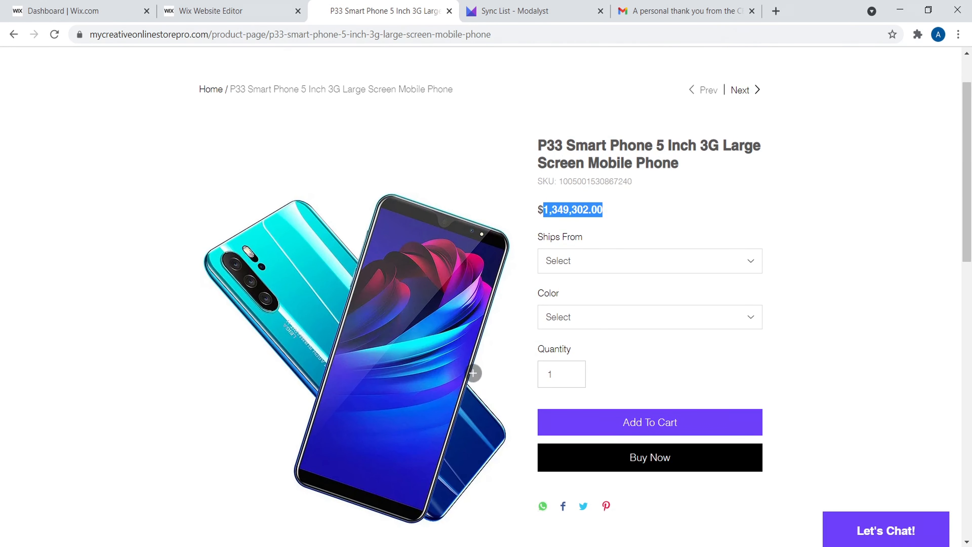
scroll(746, 252, up, 2)
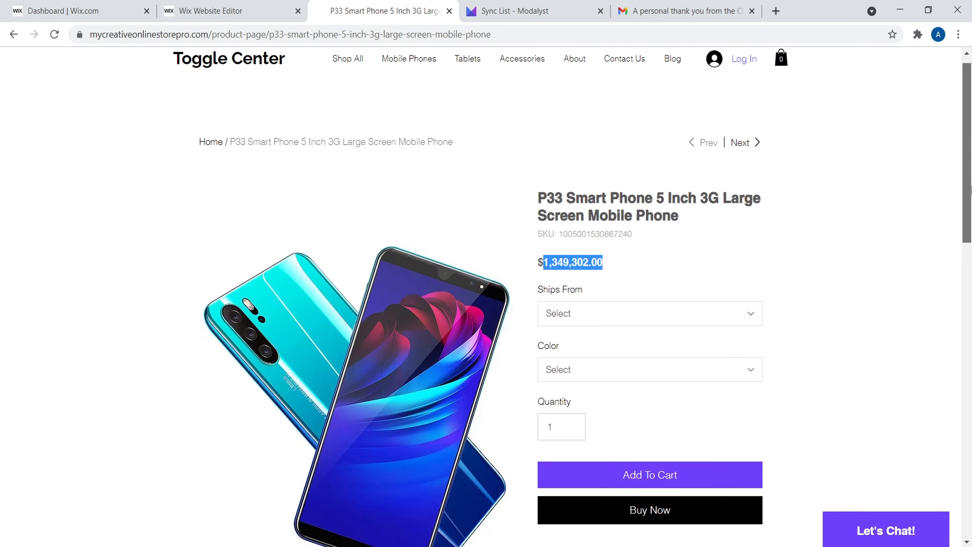
scroll(708, 257, down, 5)
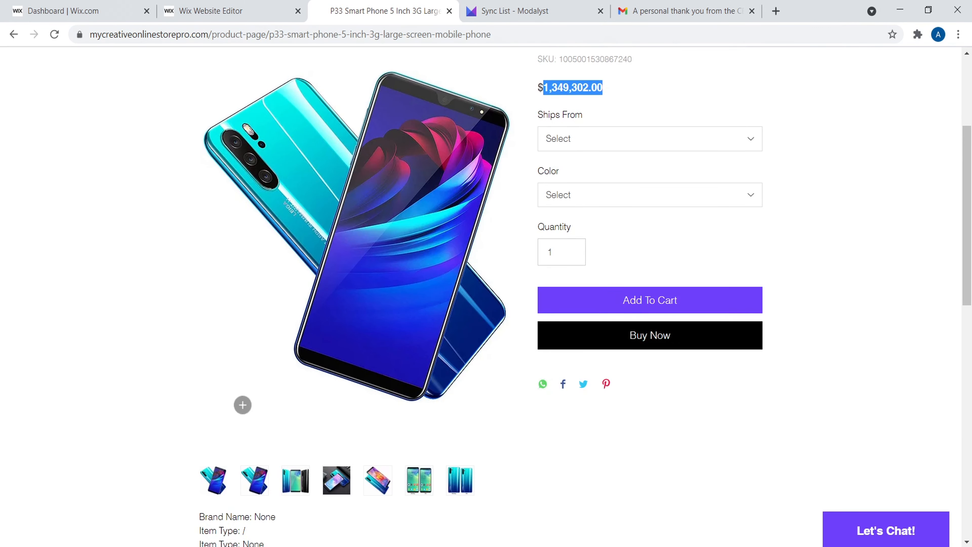
scroll(440, 308, down, 7)
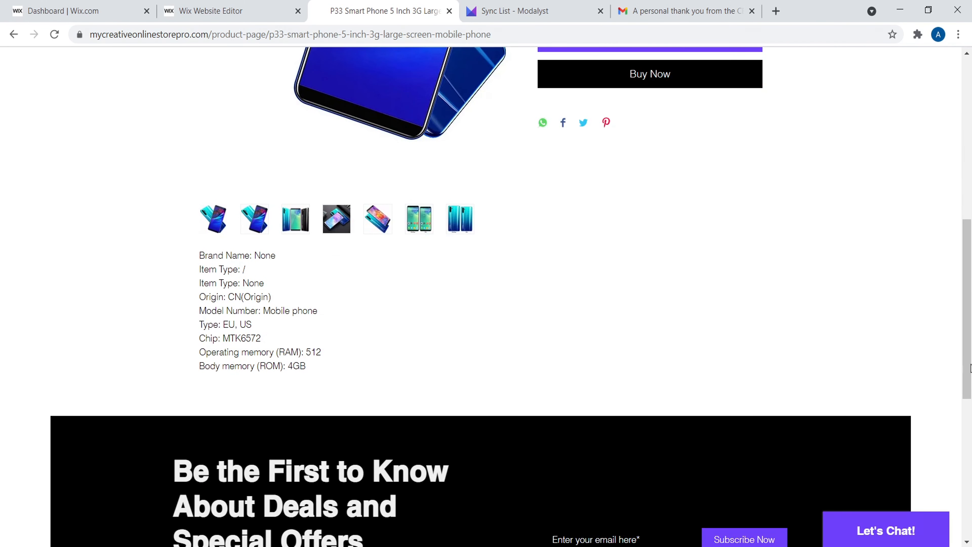
scroll(971, 369, down, 2)
scroll(202, 202, up, 1)
scroll(356, 315, up, 8)
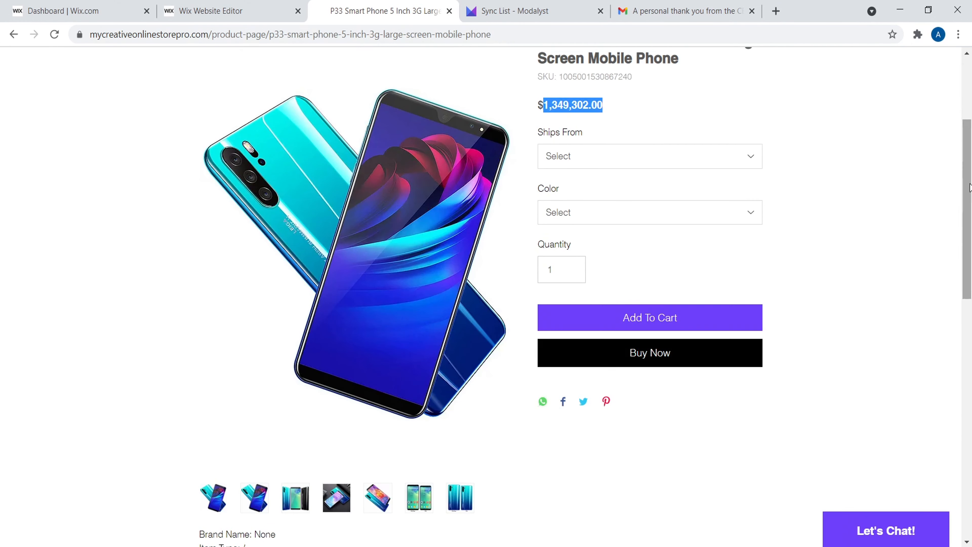
scroll(677, 136, up, 3)
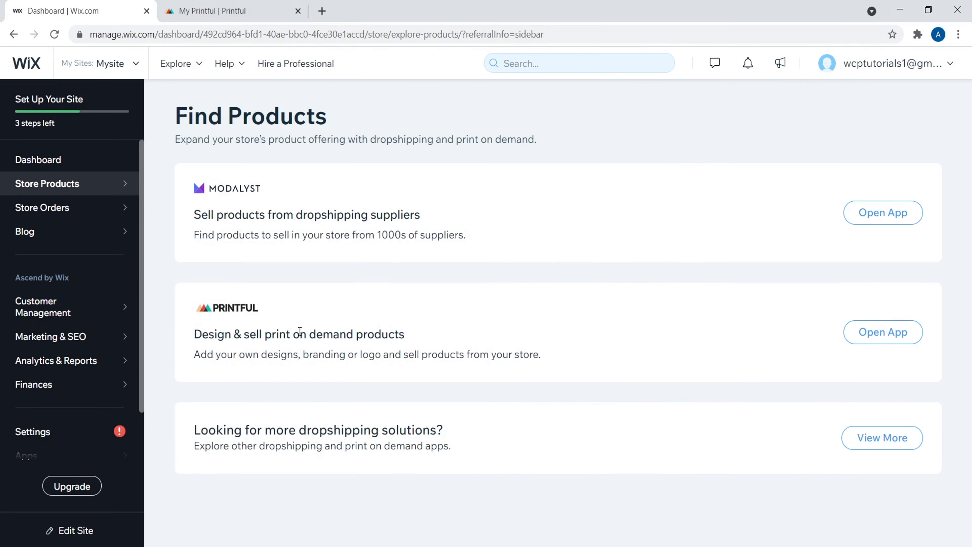
- Switch to the Printful dashboard and start creating a product template
drag(217, 340, 344, 340)
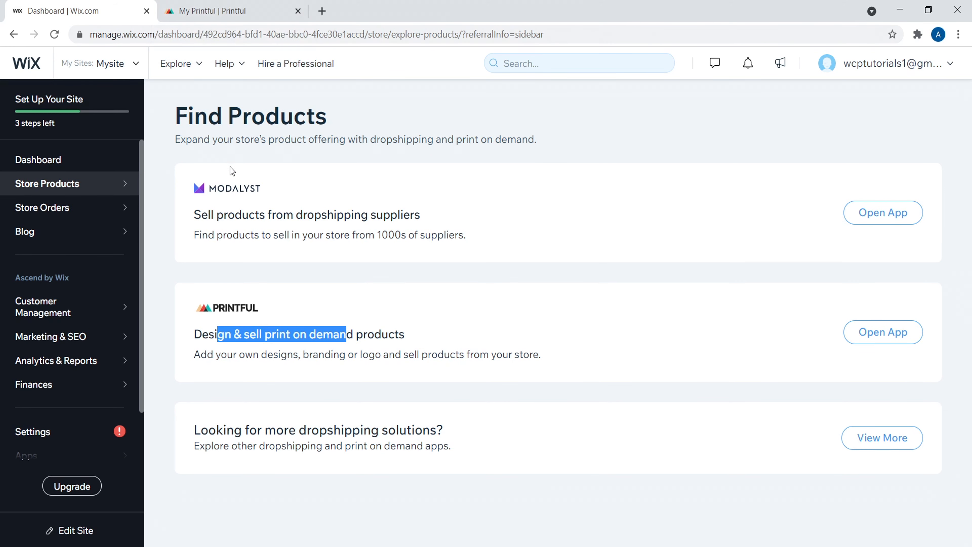
click(244, 5)
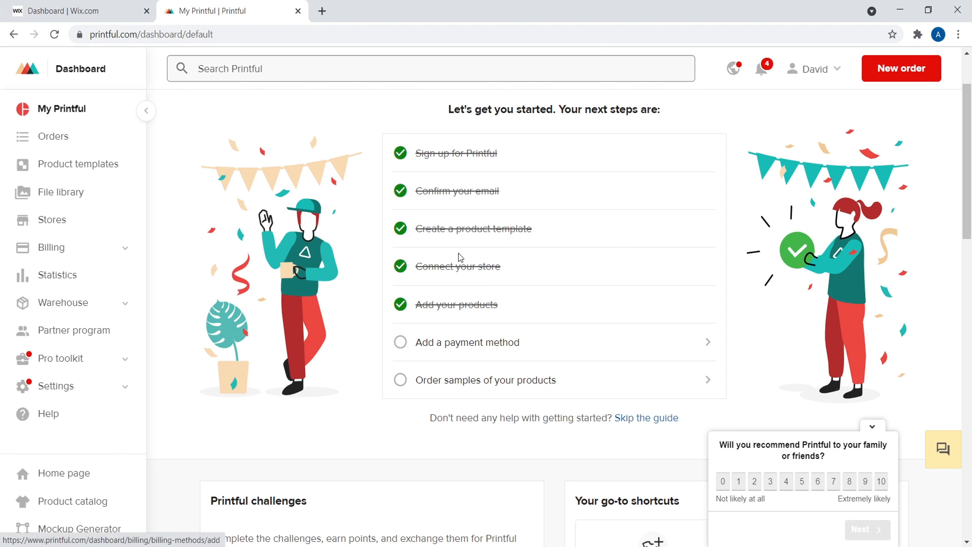
click(55, 173)
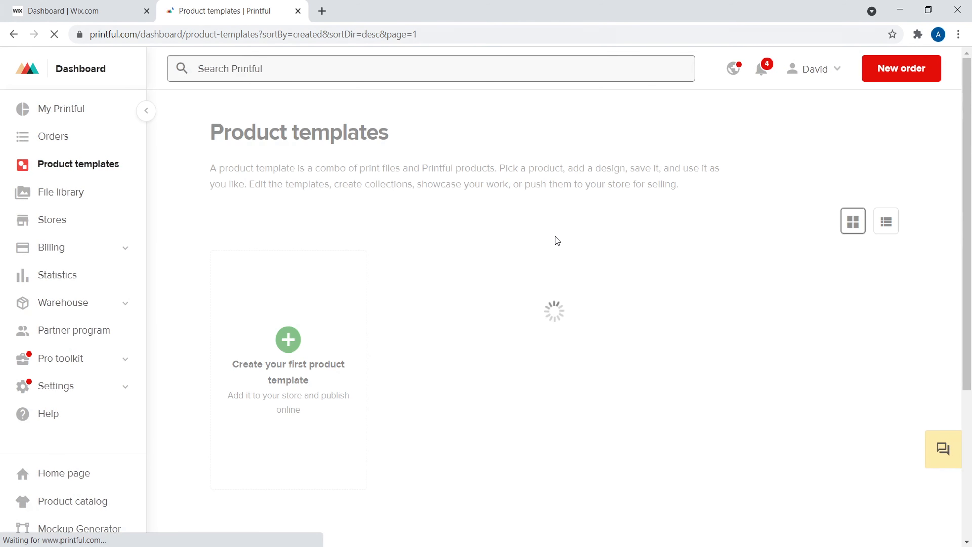
click(291, 335)
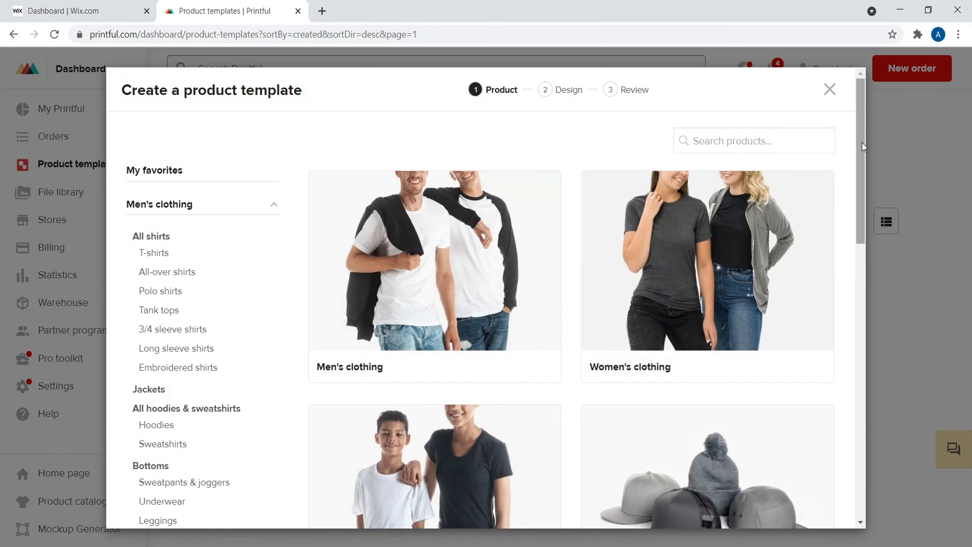
- Choose the Unisex Premium T-Shirt | Bella + Canvas 3001 from the men's T-shirts as the template's product
drag(866, 139, 865, 106)
scroll(498, 164, down, 2)
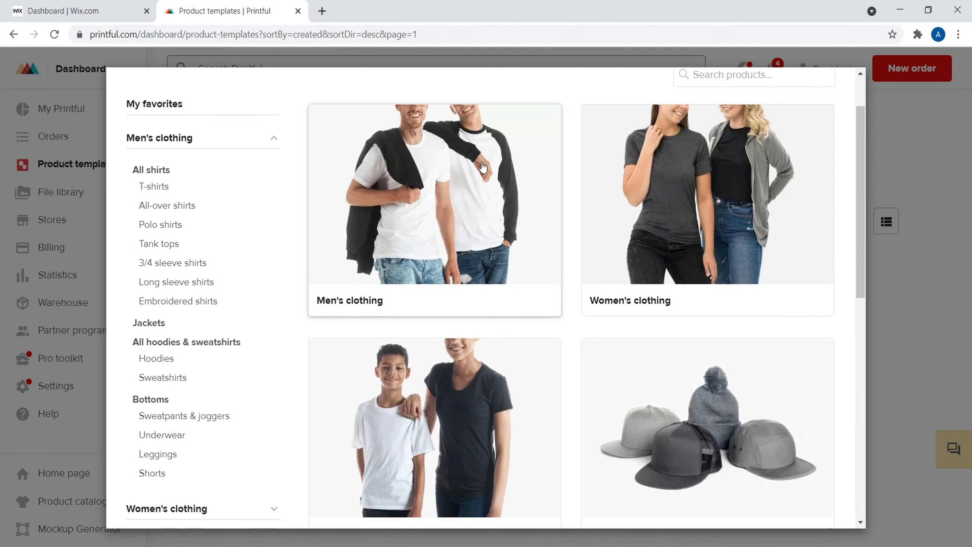
click(428, 204)
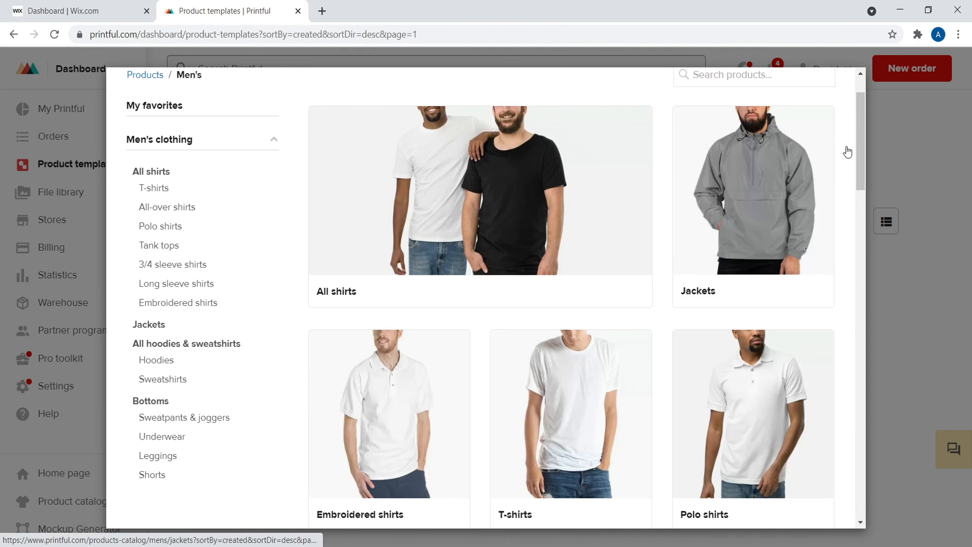
scroll(865, 151, down, 1)
scroll(865, 151, down, 3)
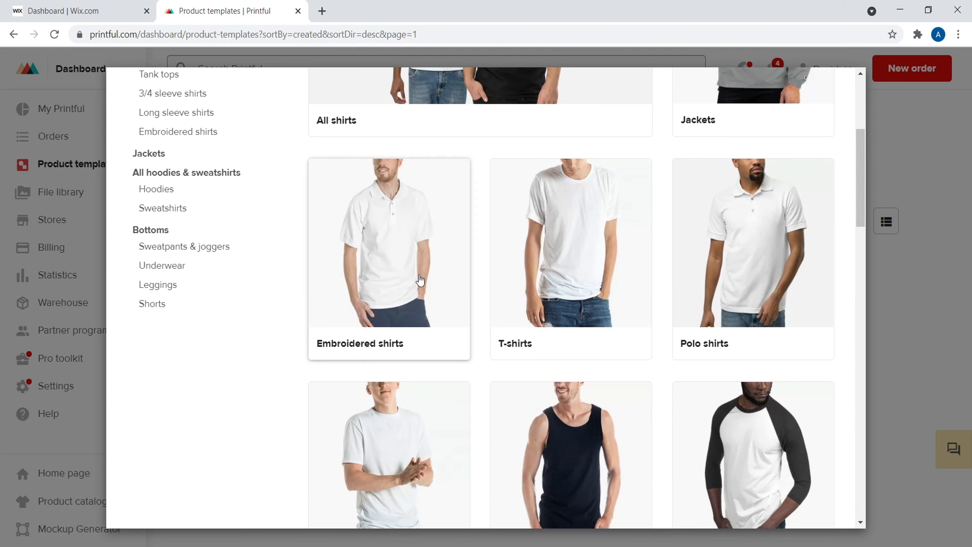
click(567, 242)
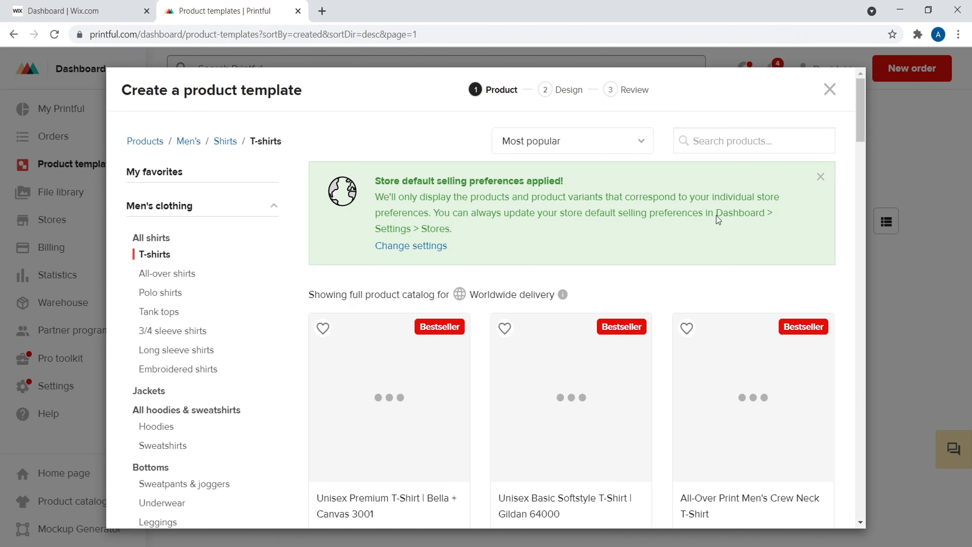
drag(865, 108, 864, 132)
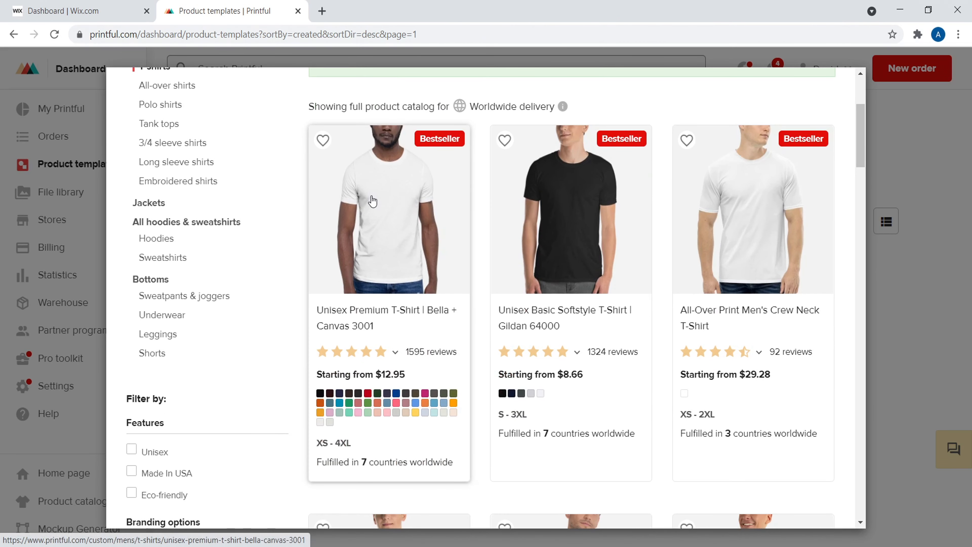
click(373, 201)
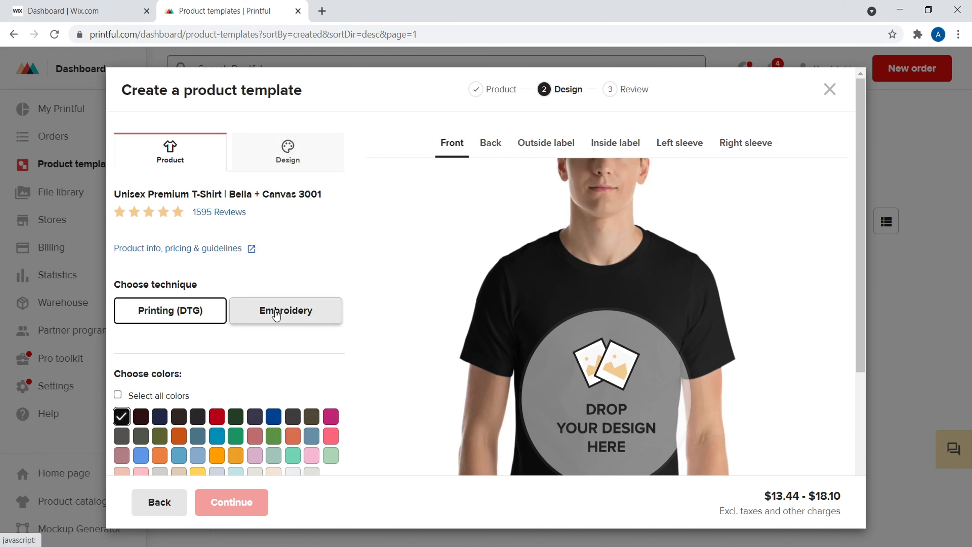
- Add the text "Hello World" to the front of the black T-shirt, keeping the DTG printing technique
click(288, 165)
click(170, 153)
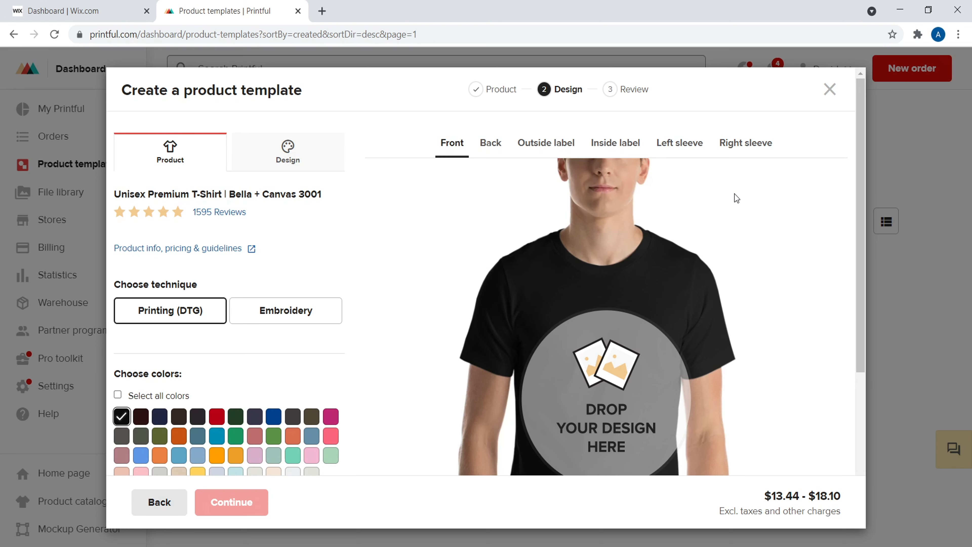
scroll(360, 274, down, 5)
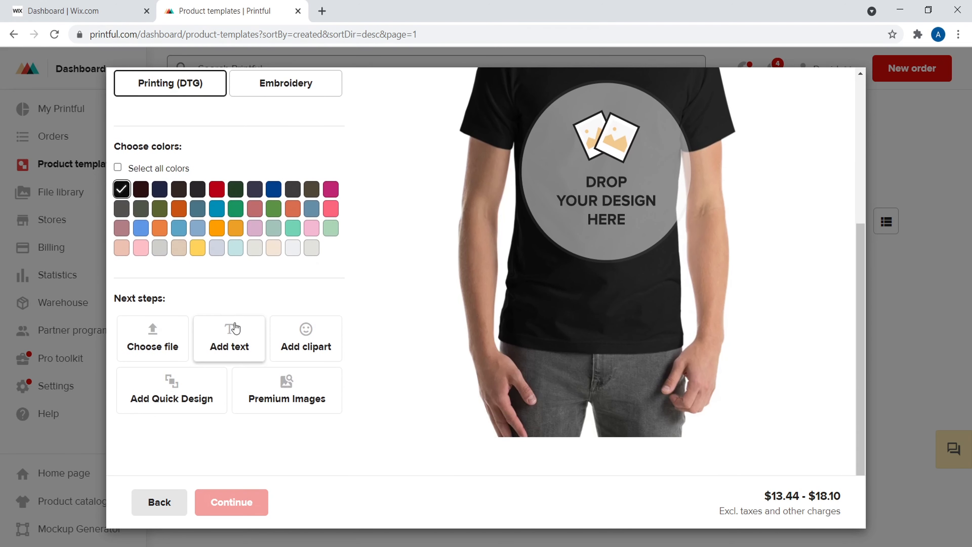
click(230, 334)
click(199, 254)
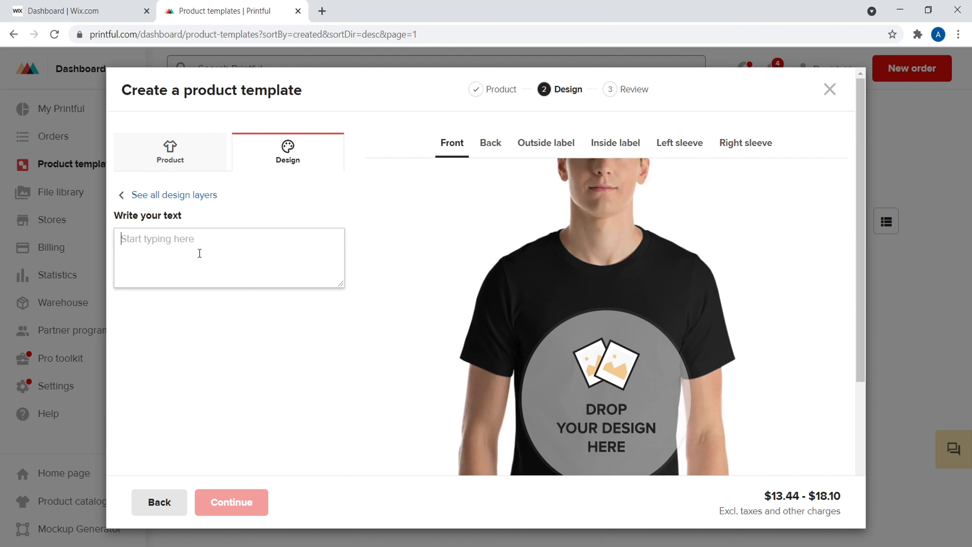
text(Hell)
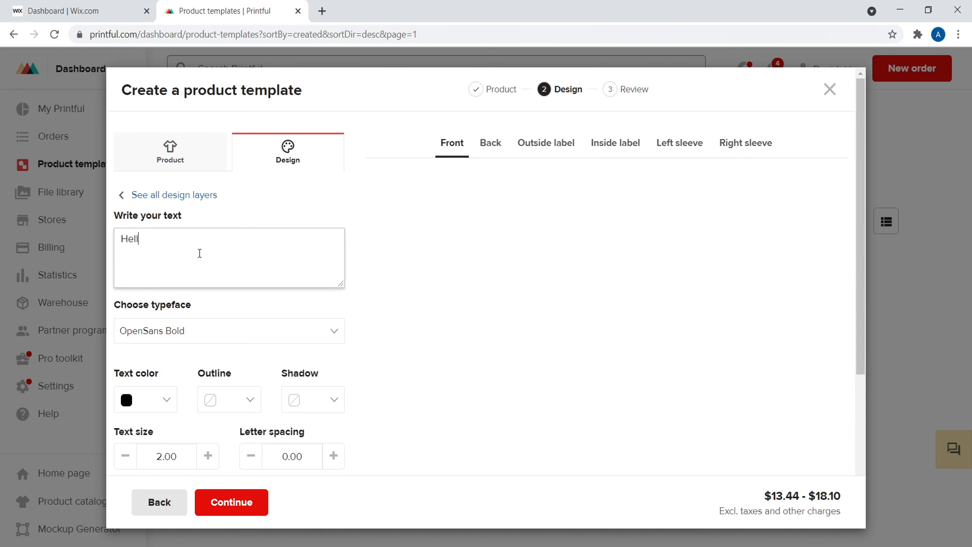
text(o World)
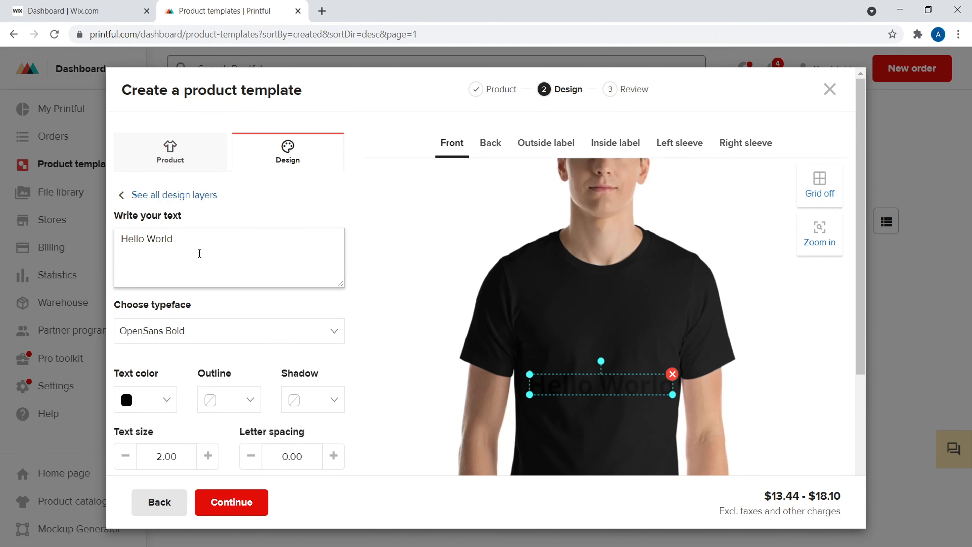
- Set the "Hello World" text color to white and save the design as a product template
click(167, 400)
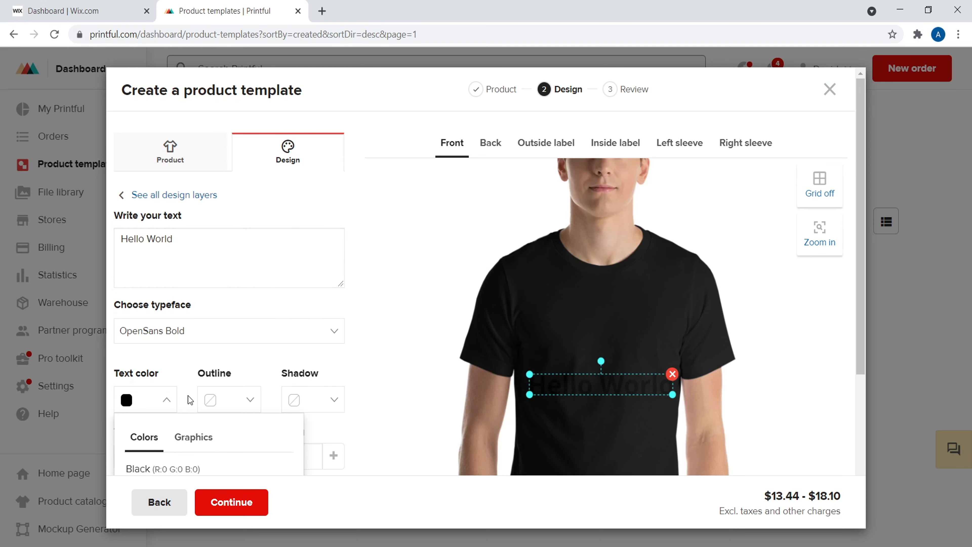
scroll(188, 403, down, 2)
click(154, 426)
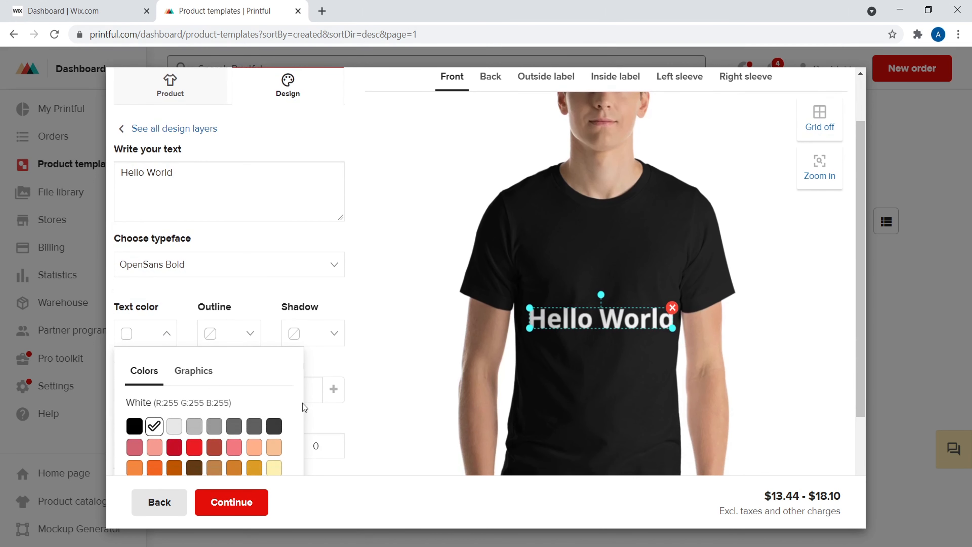
scroll(322, 383, down, 3)
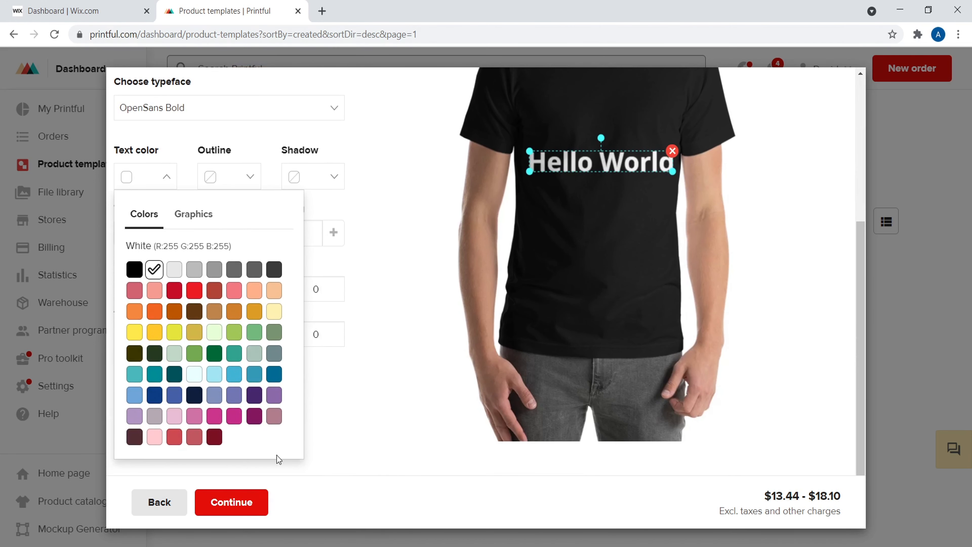
click(331, 413)
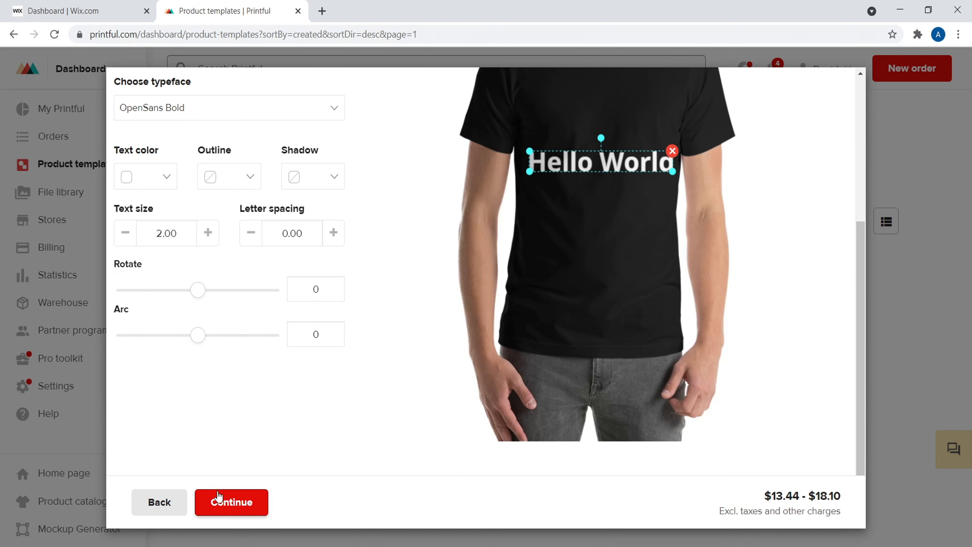
click(229, 503)
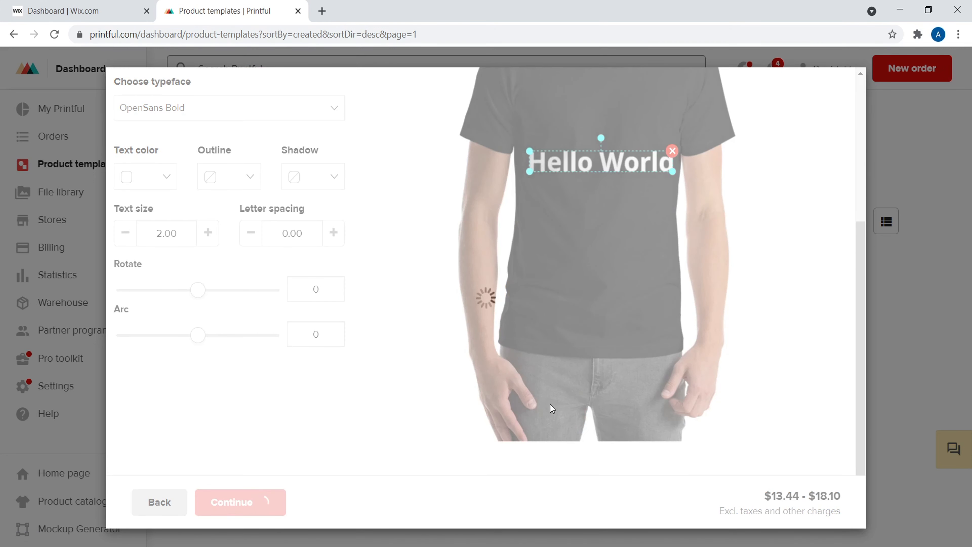
click(270, 493)
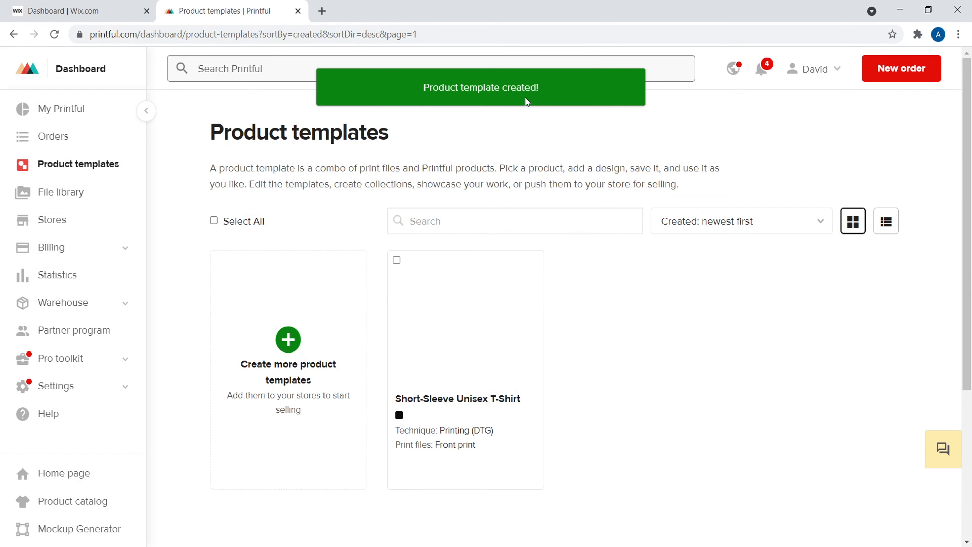
- Add the T-shirt template to the store with the men's front mockup, keeping the suggested title, description, category and retail prices
mouse_move(452, 328)
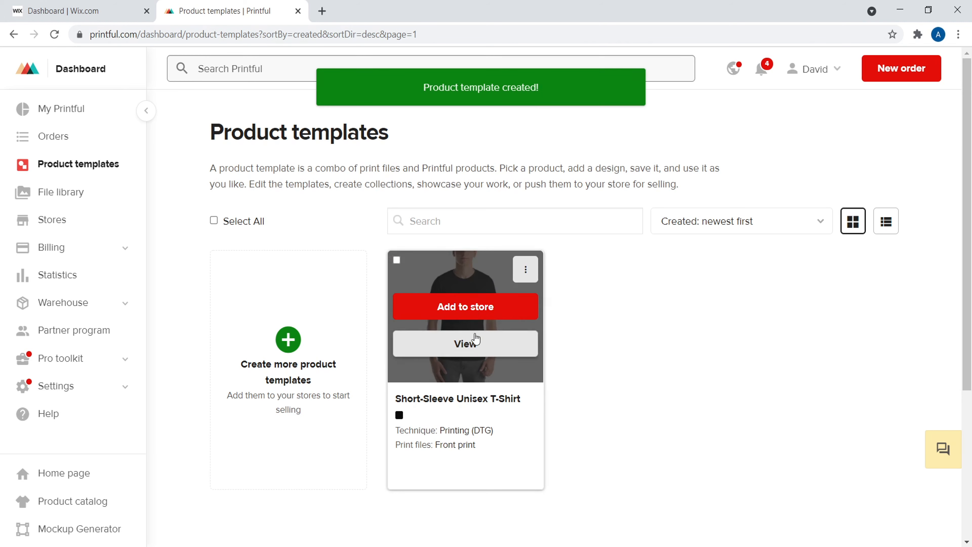
click(459, 309)
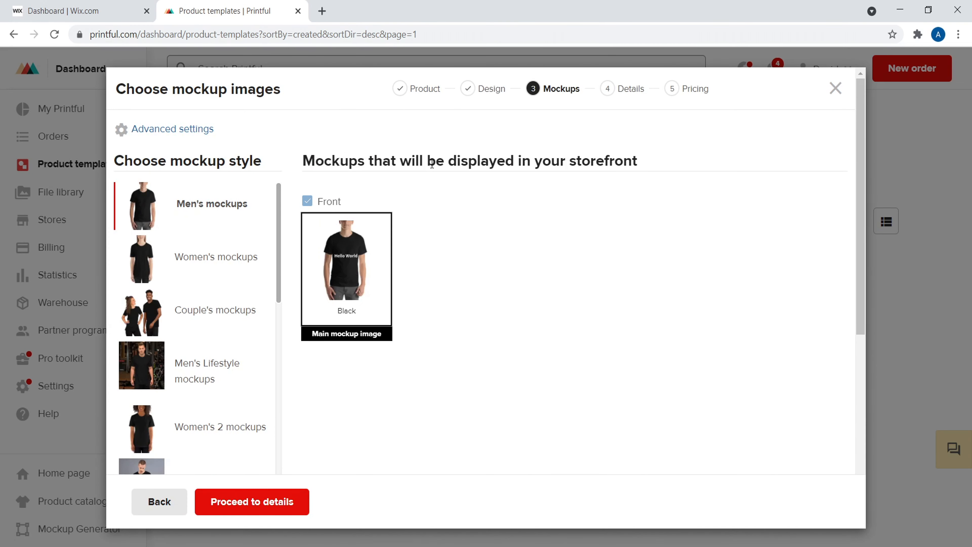
click(234, 507)
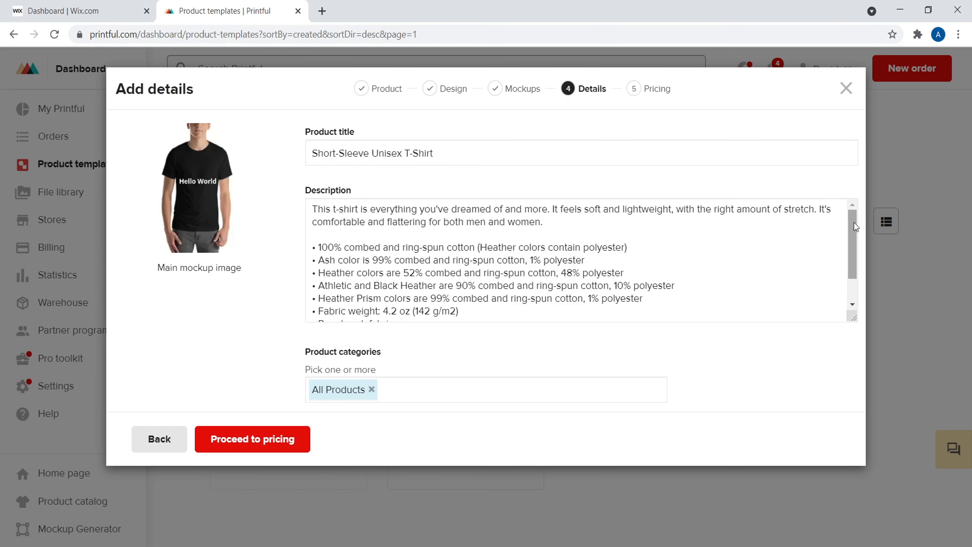
scroll(817, 243, down, 1)
click(253, 440)
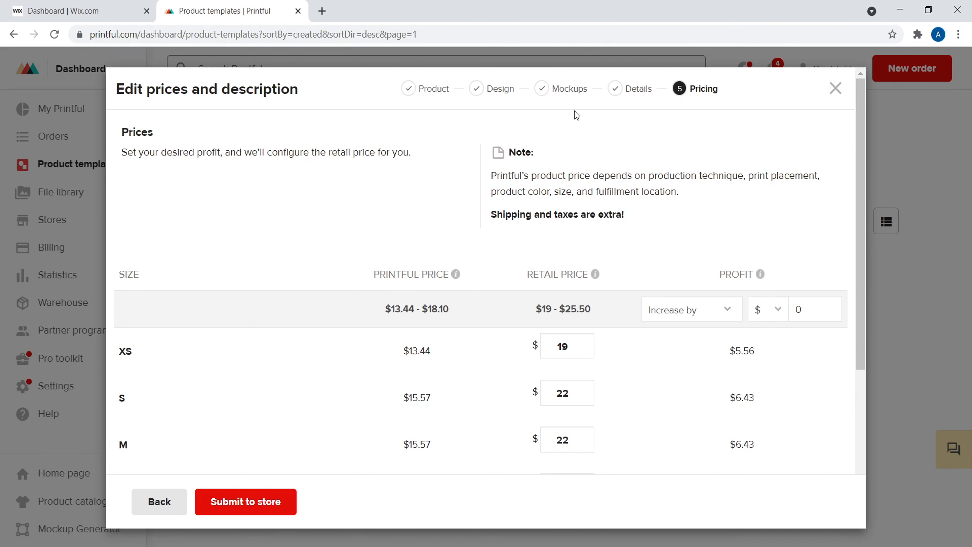
drag(860, 125, 851, 257)
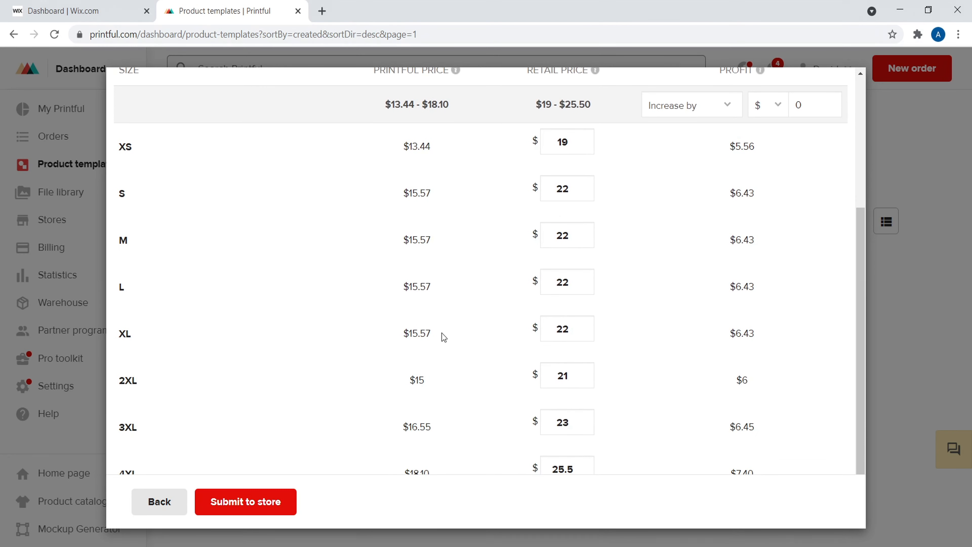
click(252, 506)
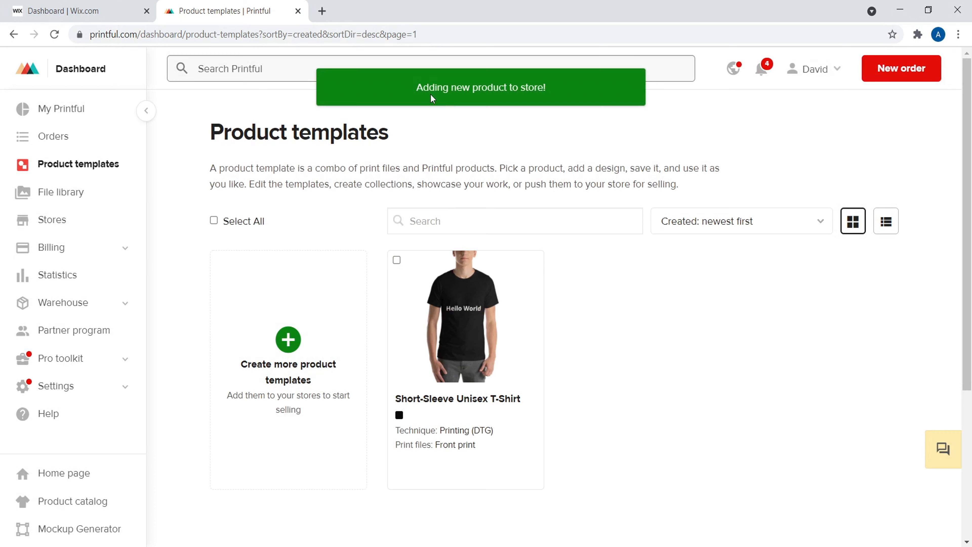
drag(416, 94, 440, 94)
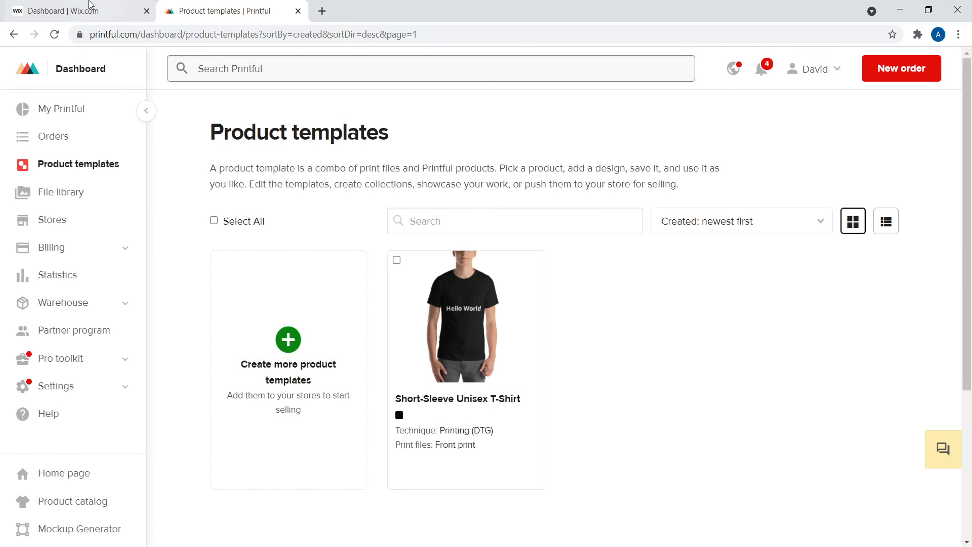
- Switch to the Wix dashboard and open the store's product list
click(71, 4)
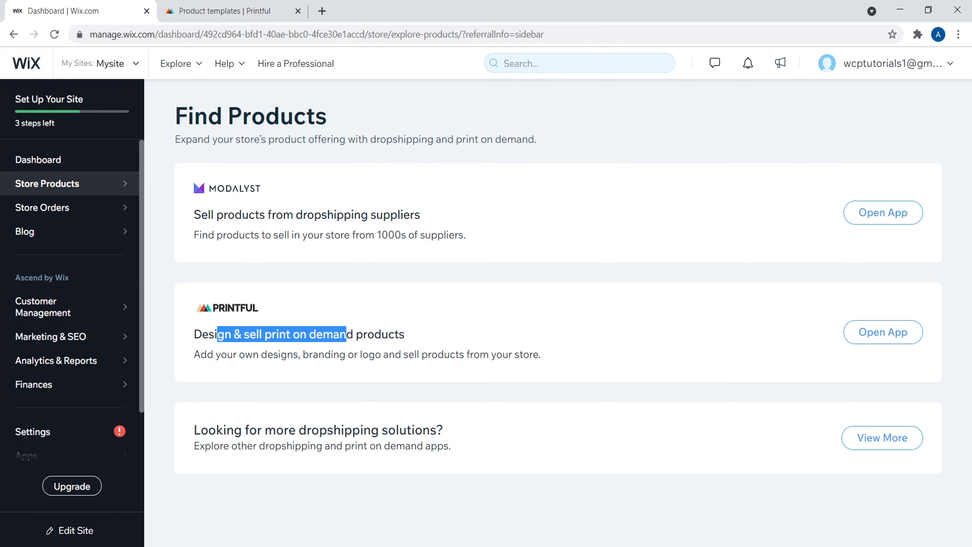
mouse_move(49, 187)
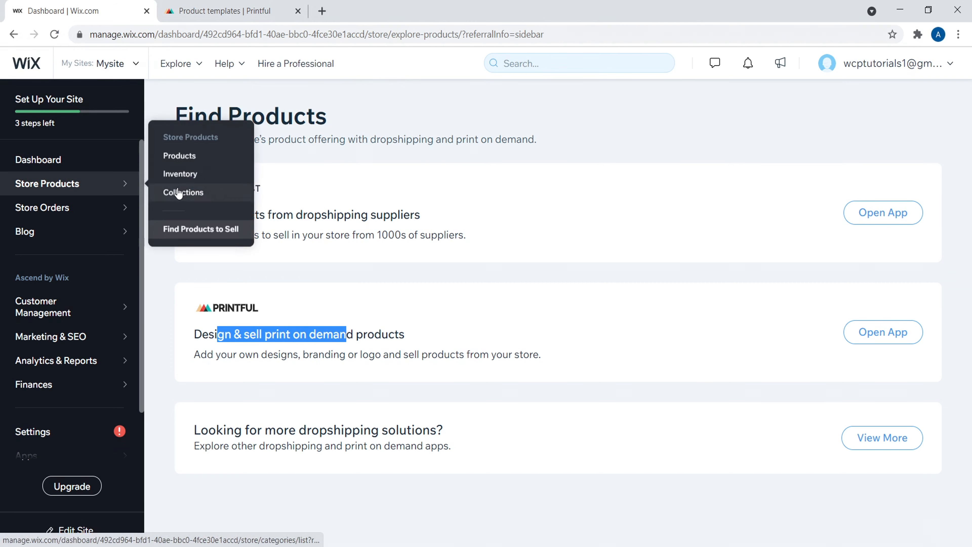
click(180, 155)
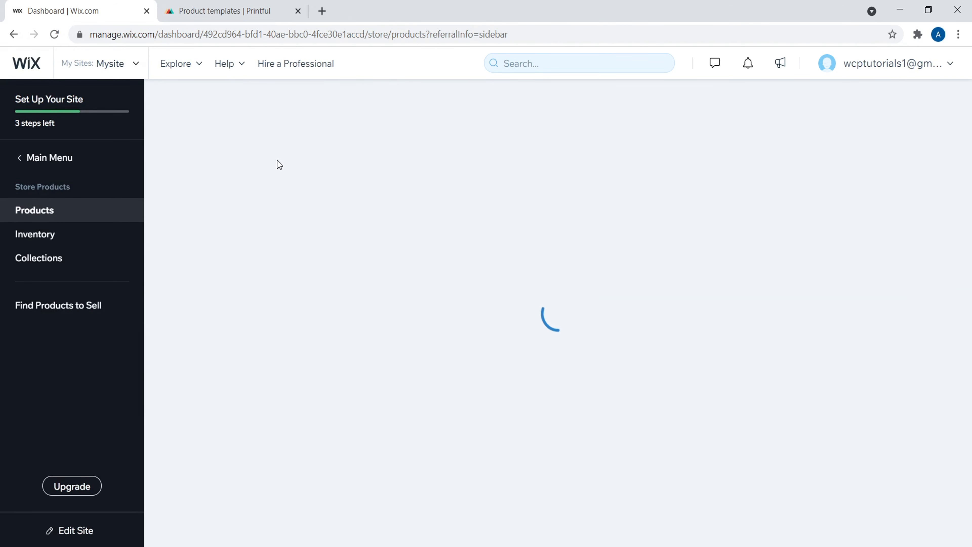